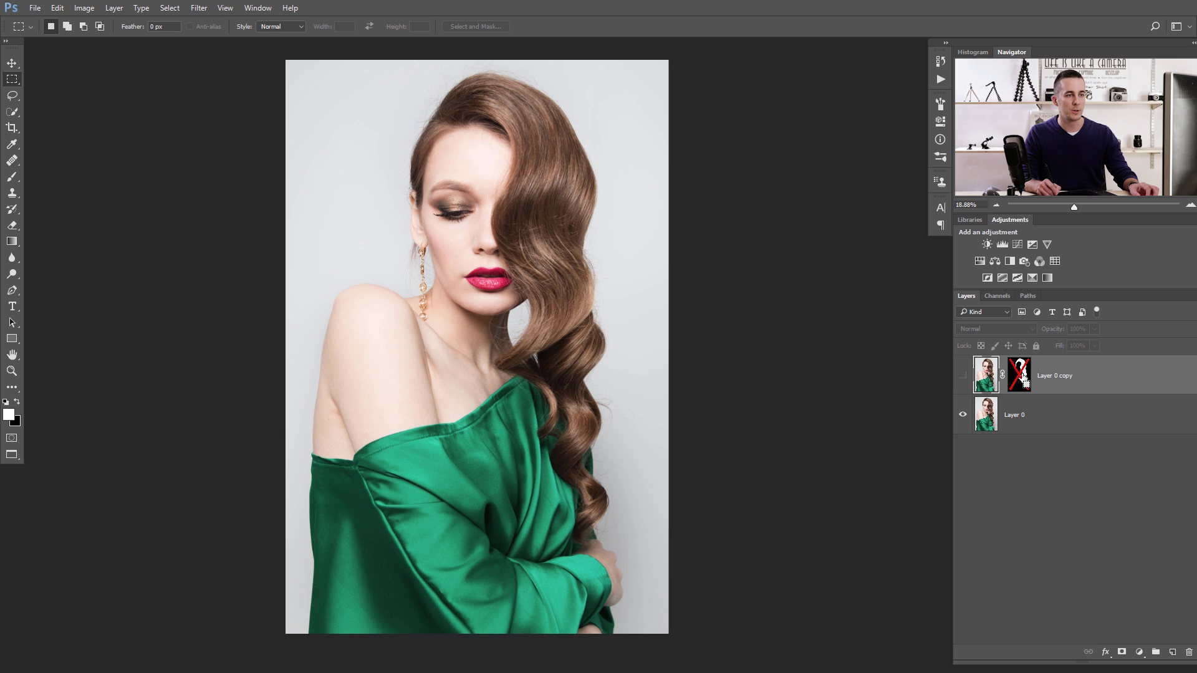
- Load the Layer 0 copy's hair mask as a selection and add a Curves adjustment layer restricted to the hair
ctrl+click(1016, 377)
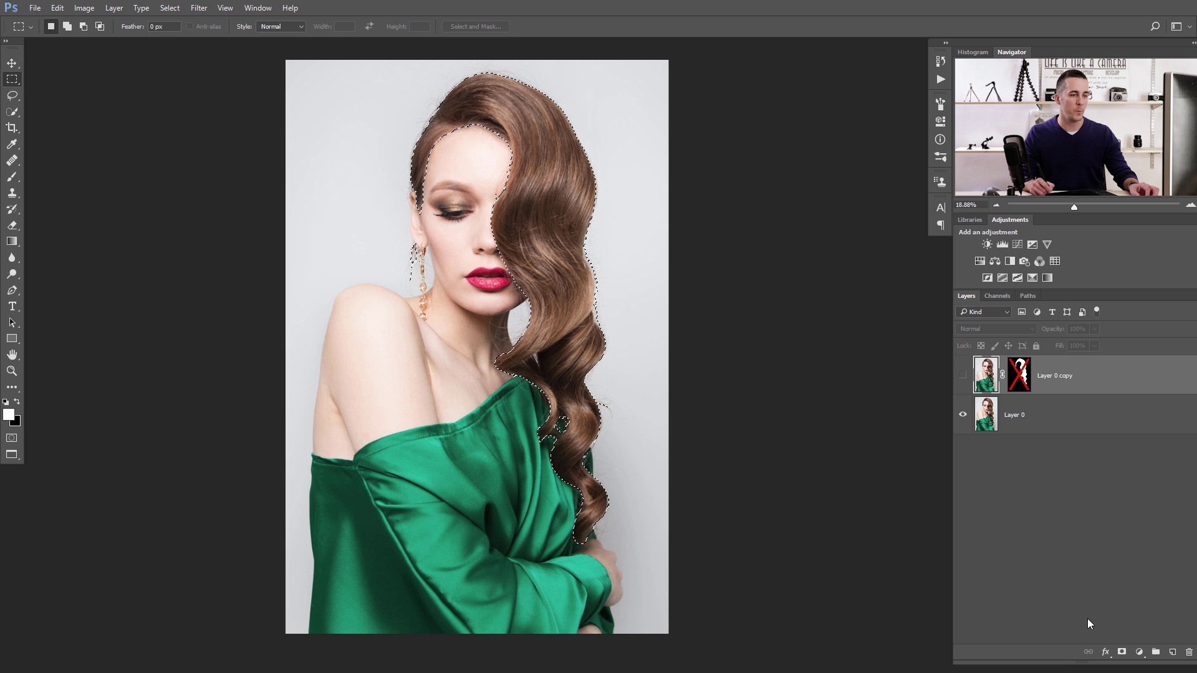
click(1139, 651)
click(1116, 454)
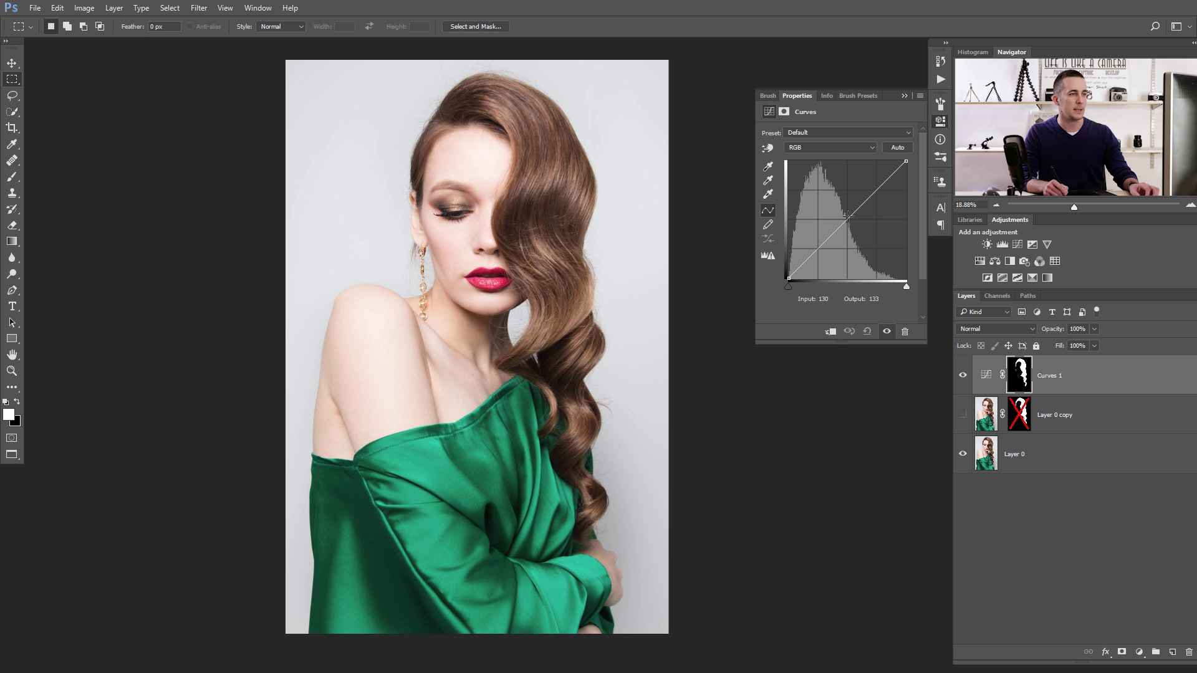
mouse_move(849, 219)
mouse_down()
mouse_move(828, 195)
mouse_move(855, 237)
mouse_move(835, 205)
mouse_move(870, 215)
mouse_up()
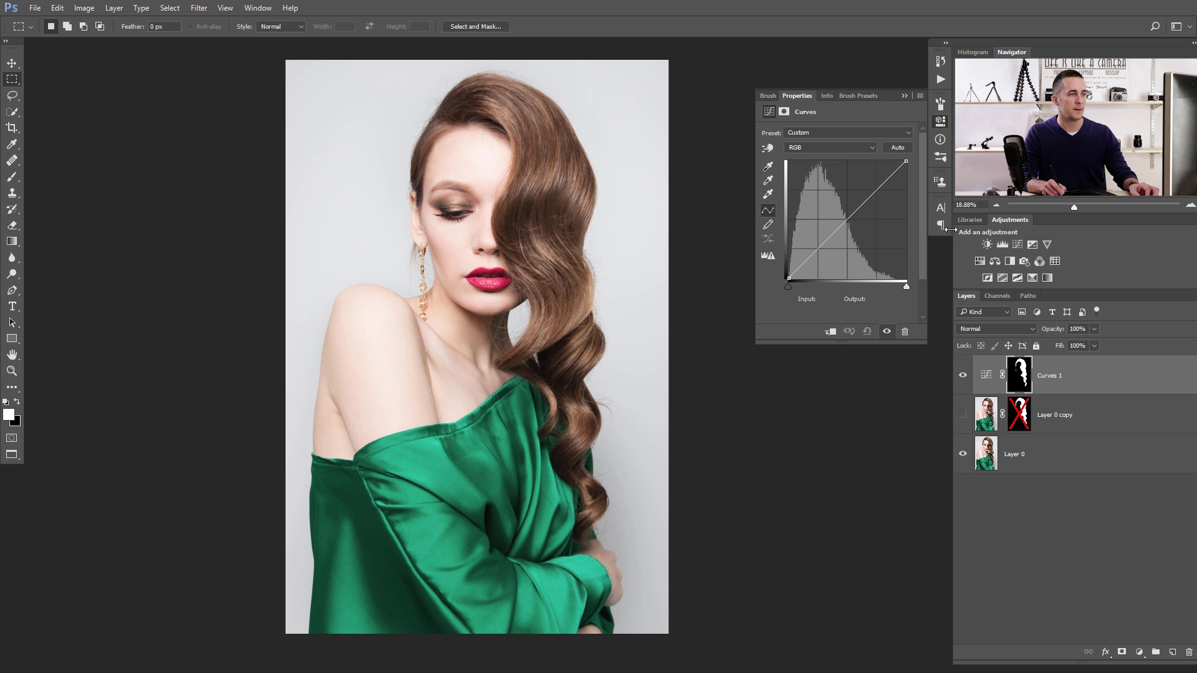
- Check the Curves layer's hair mask by switching it off and on and viewing the mask by itself
shift+click(1019, 375)
shift+click(1020, 376)
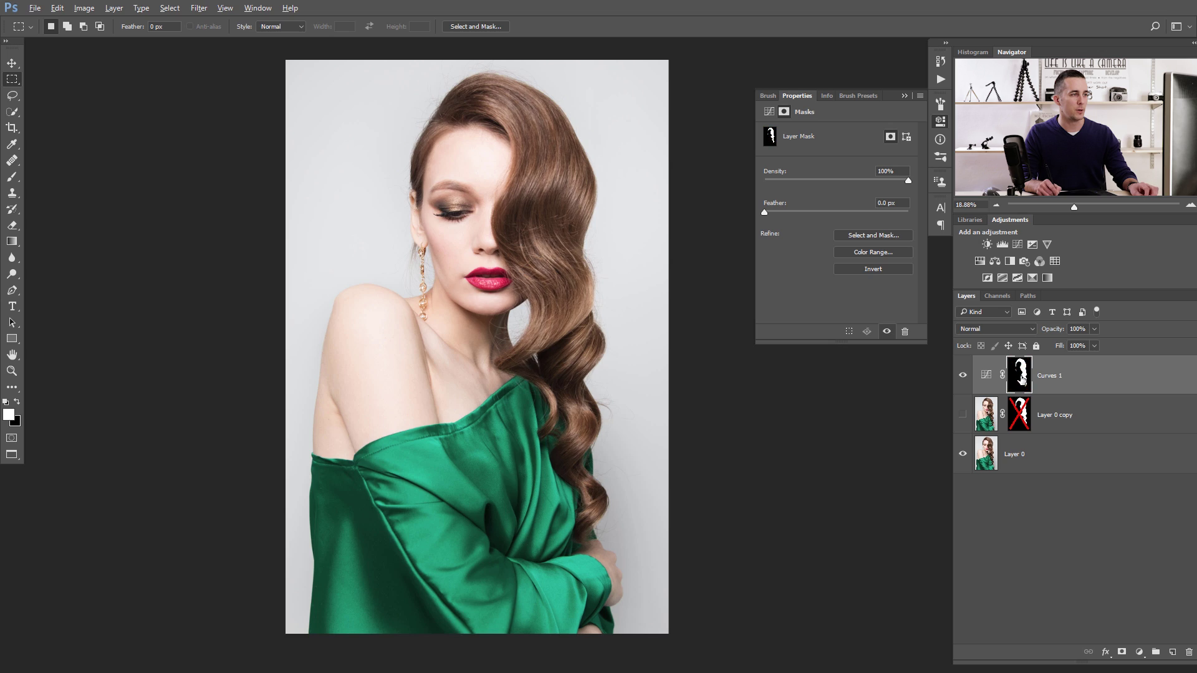
alt+click(1019, 379)
alt+click(1020, 379)
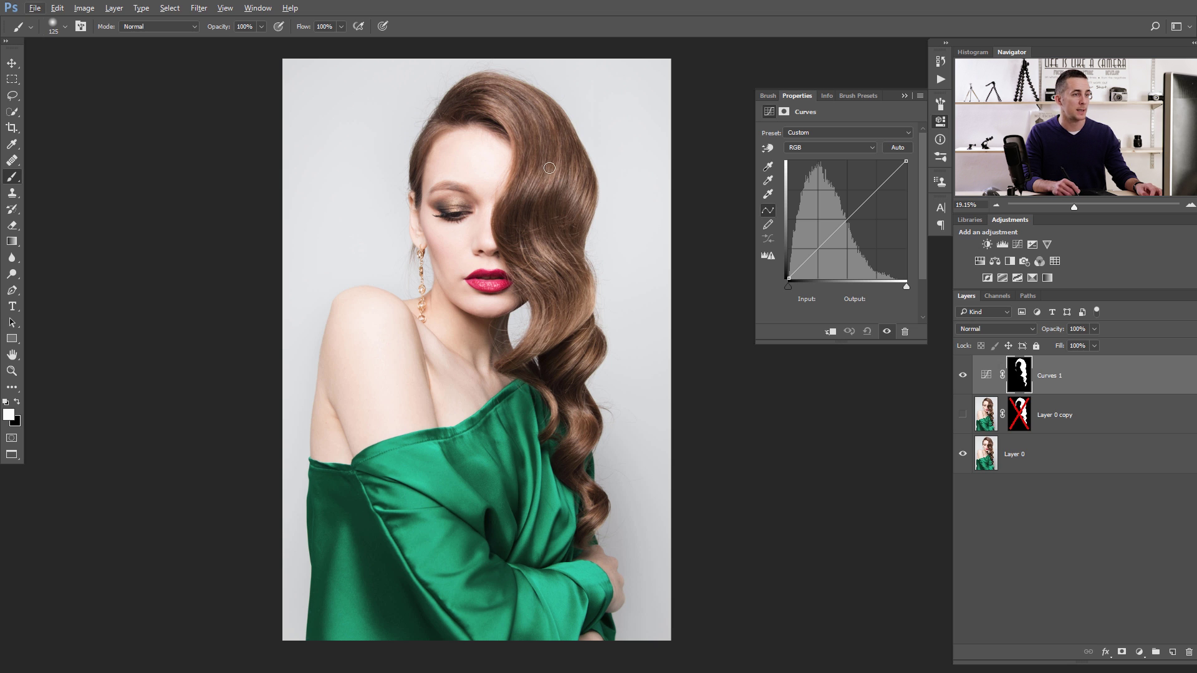
- Sample the brown hair colour from Layer 0 and examine its RGB values in the foreground Color Picker
click(986, 461)
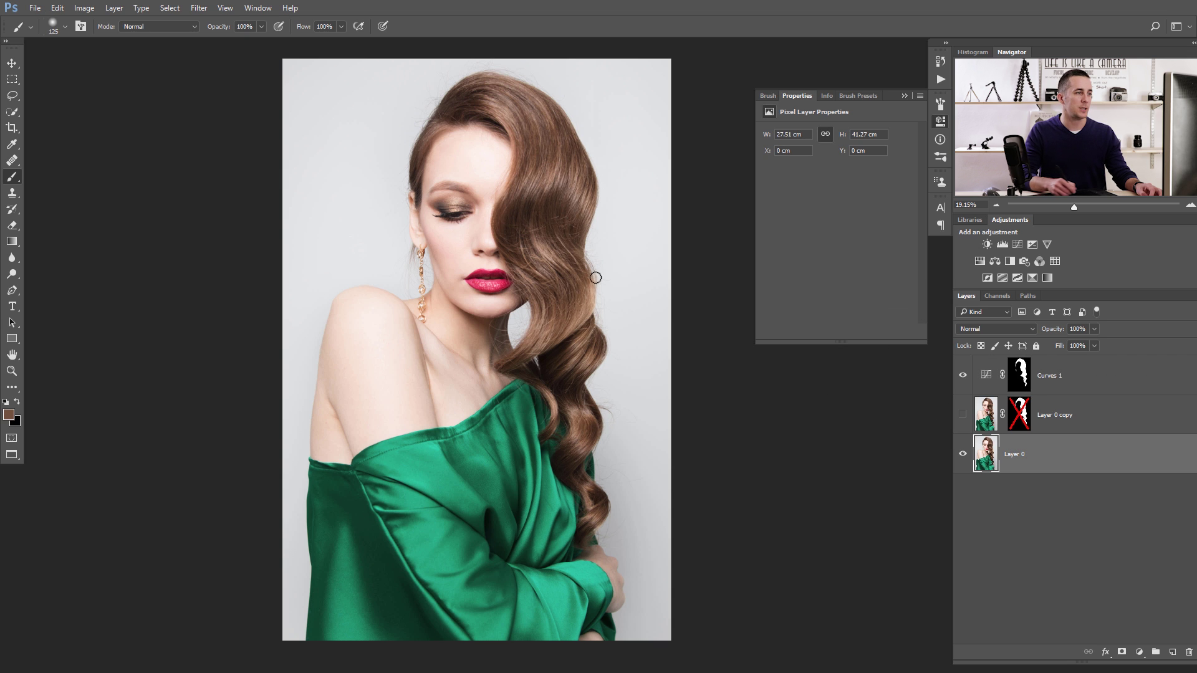
alt+click(547, 167)
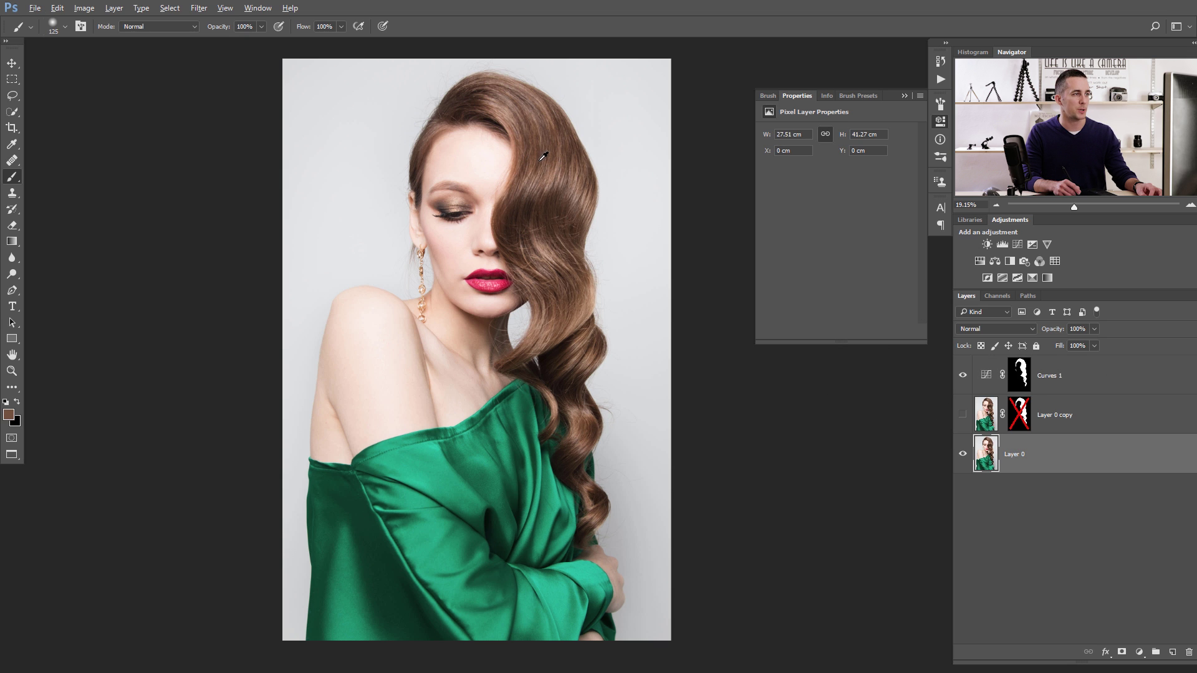
alt+click(536, 162)
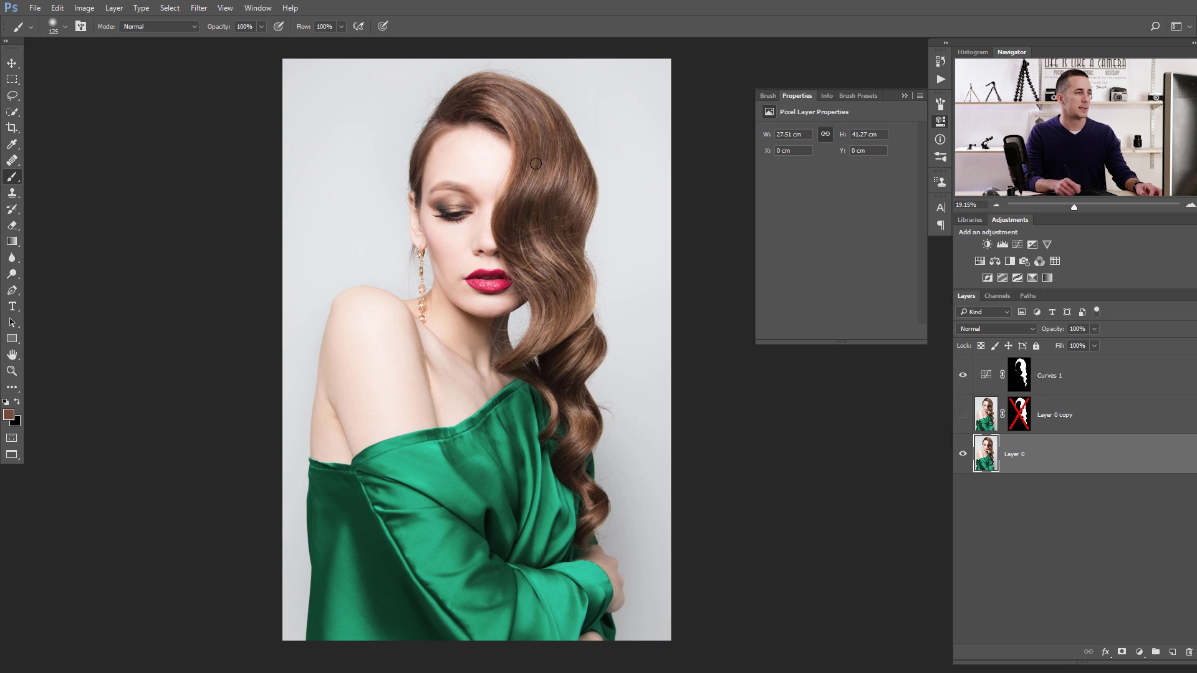
click(8, 414)
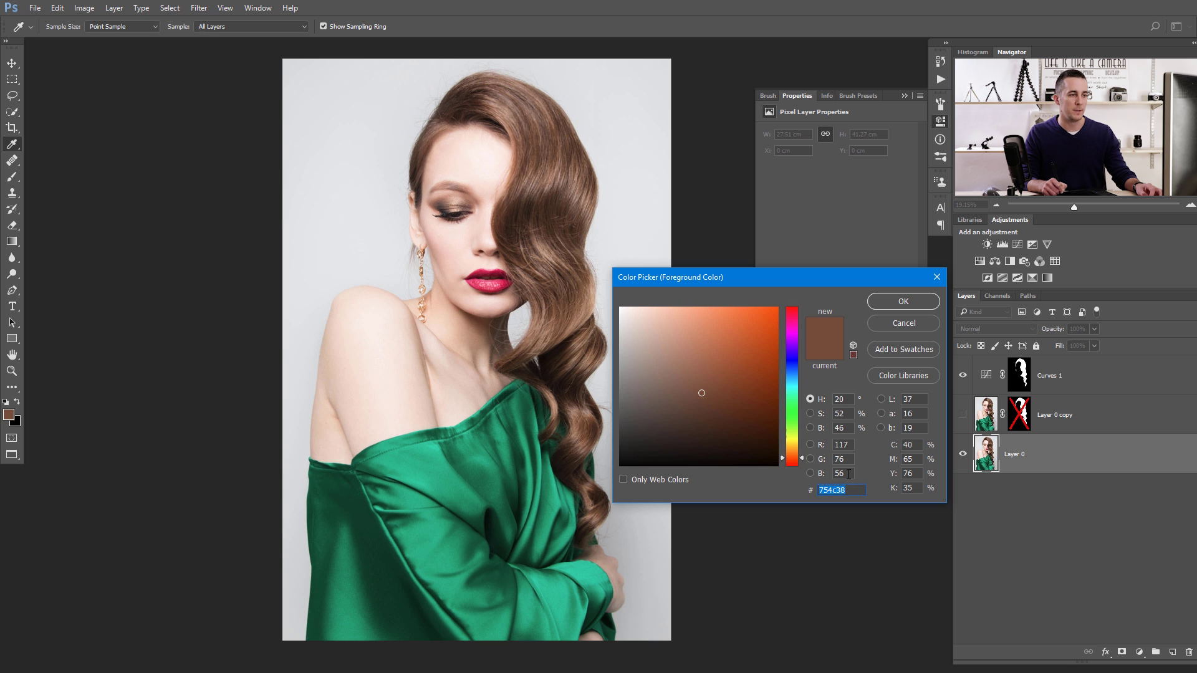
click(900, 324)
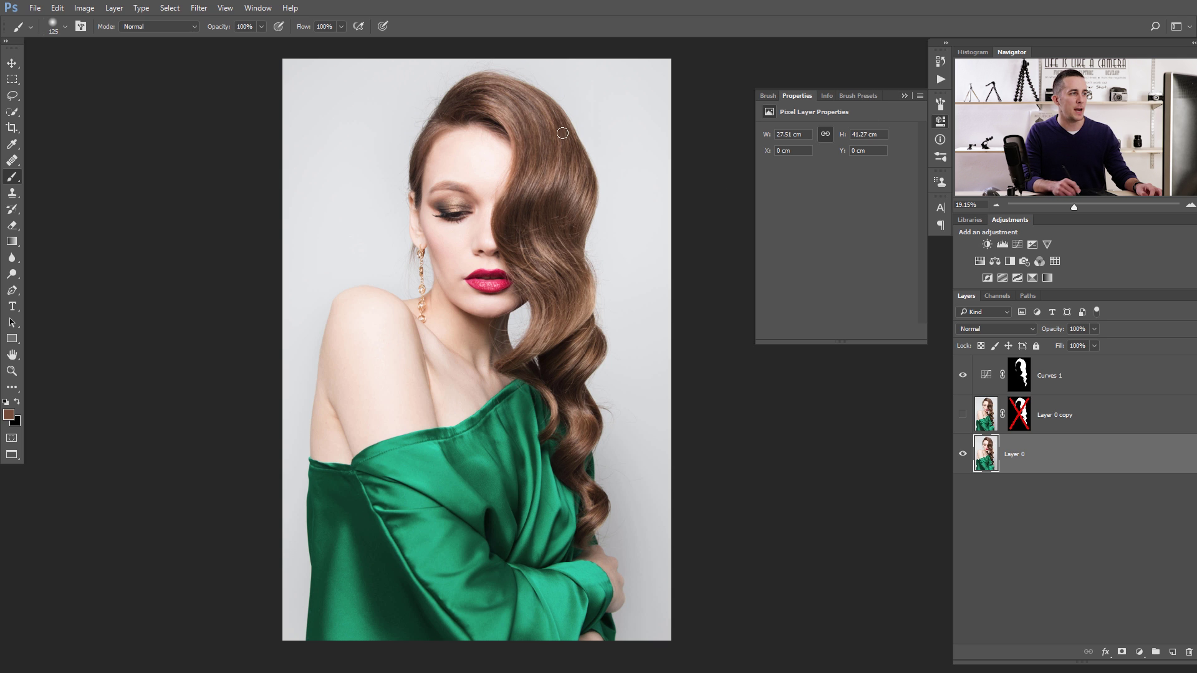
- Select the Curves 1 adjustment layer and reopen its curve settings
click(903, 95)
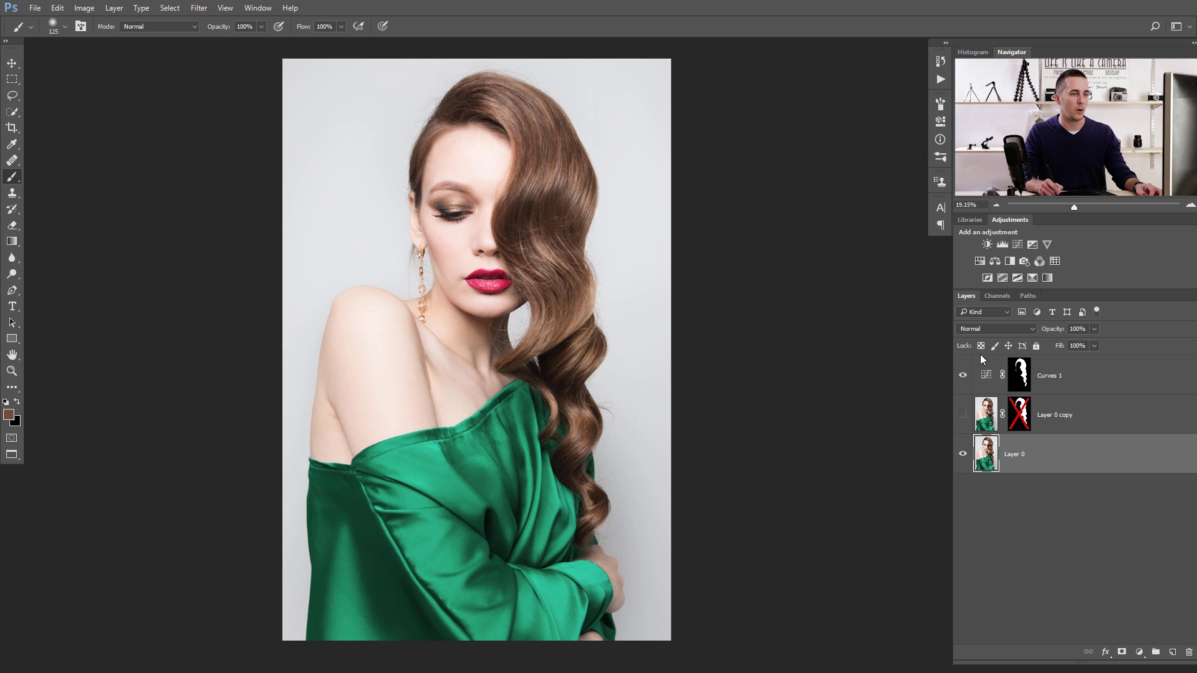
click(984, 375)
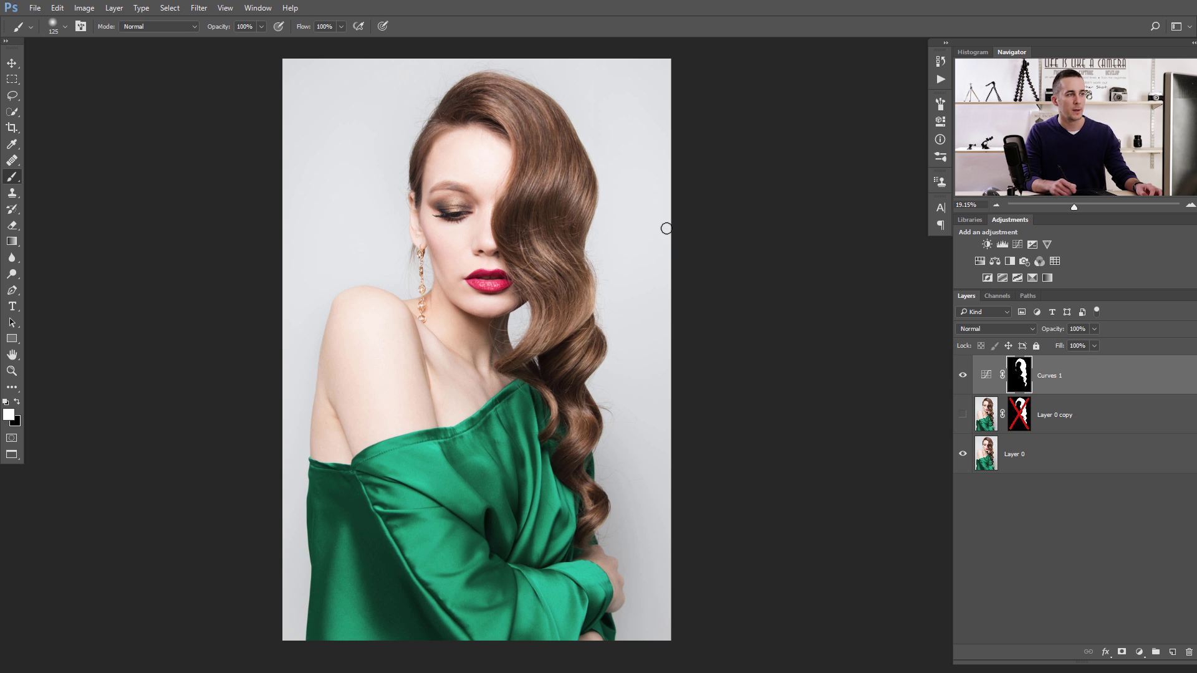
double_click(986, 373)
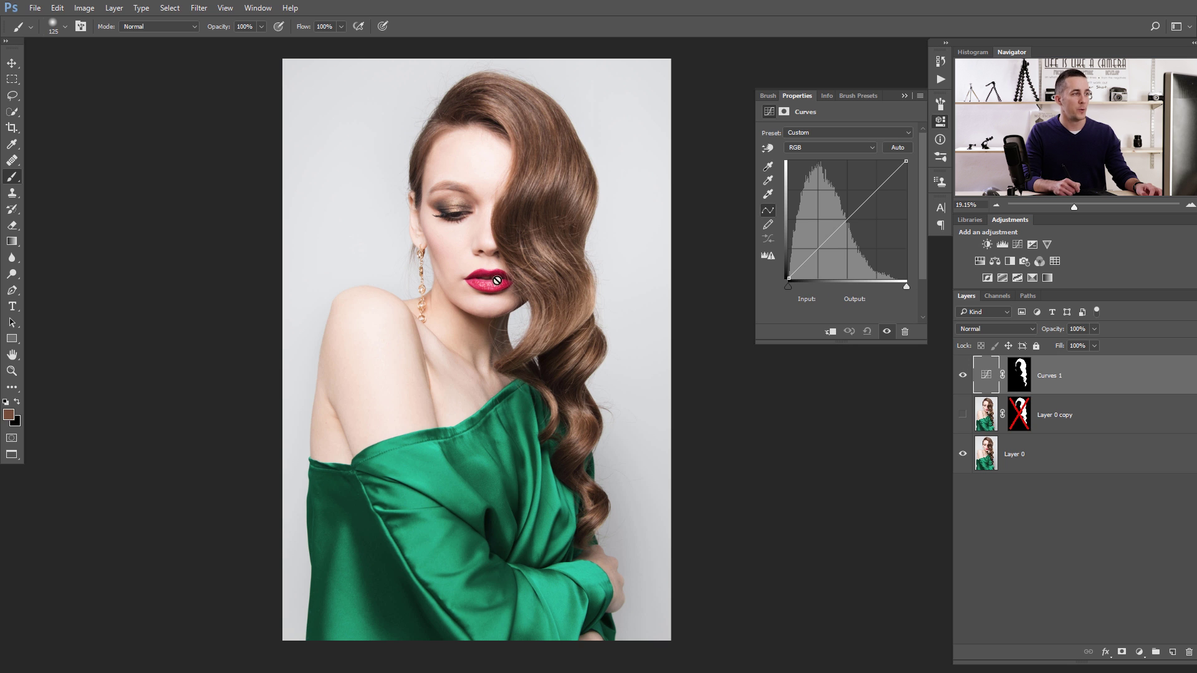
- Compare the sampled brown's RGB values with pure red ff0000 in the foreground Color Picker, then return to the Brush tool without changing the colour
click(9, 415)
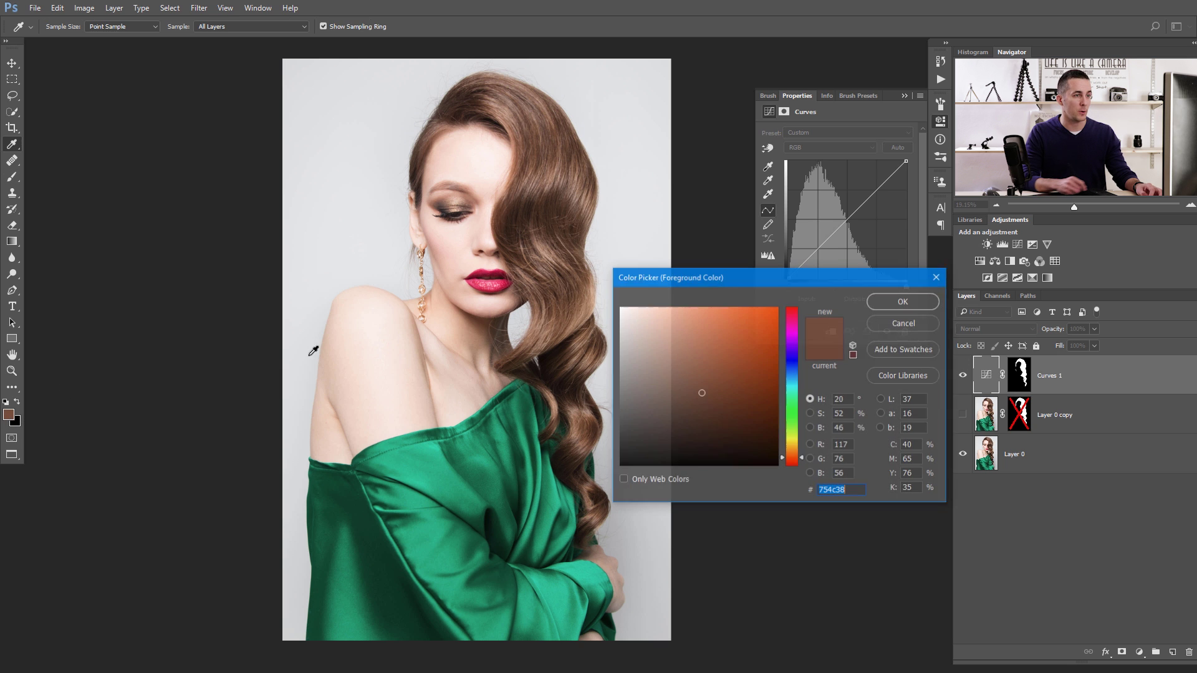
drag(765, 326, 795, 298)
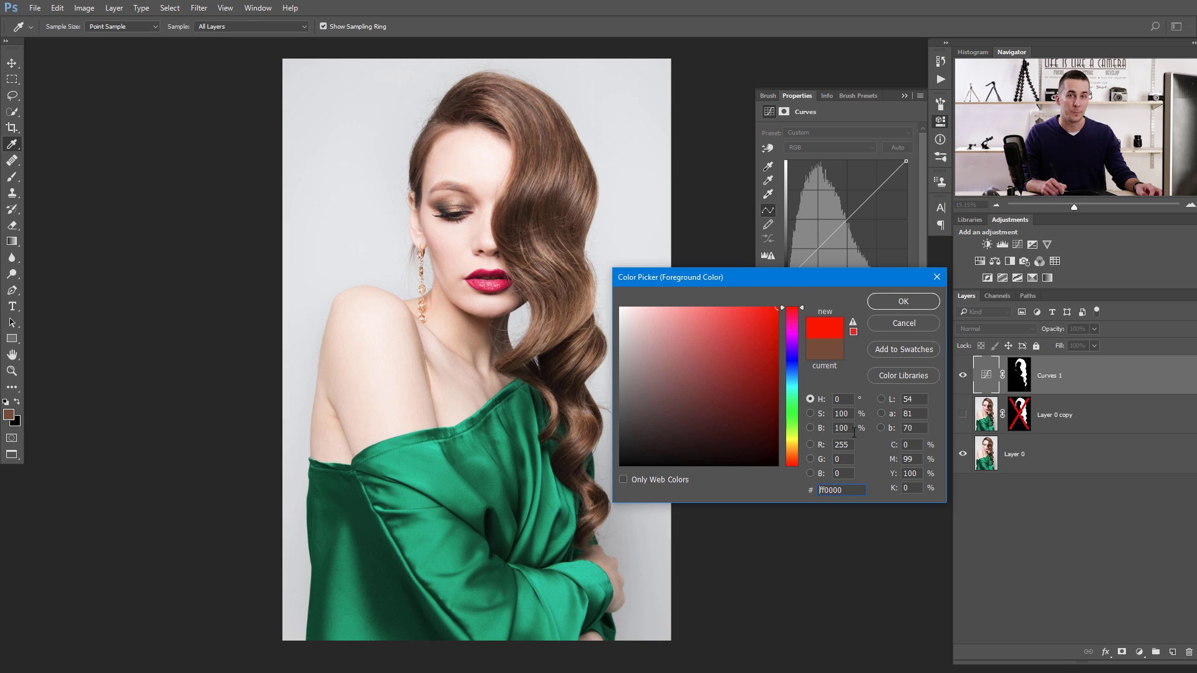
click(906, 326)
key(b)
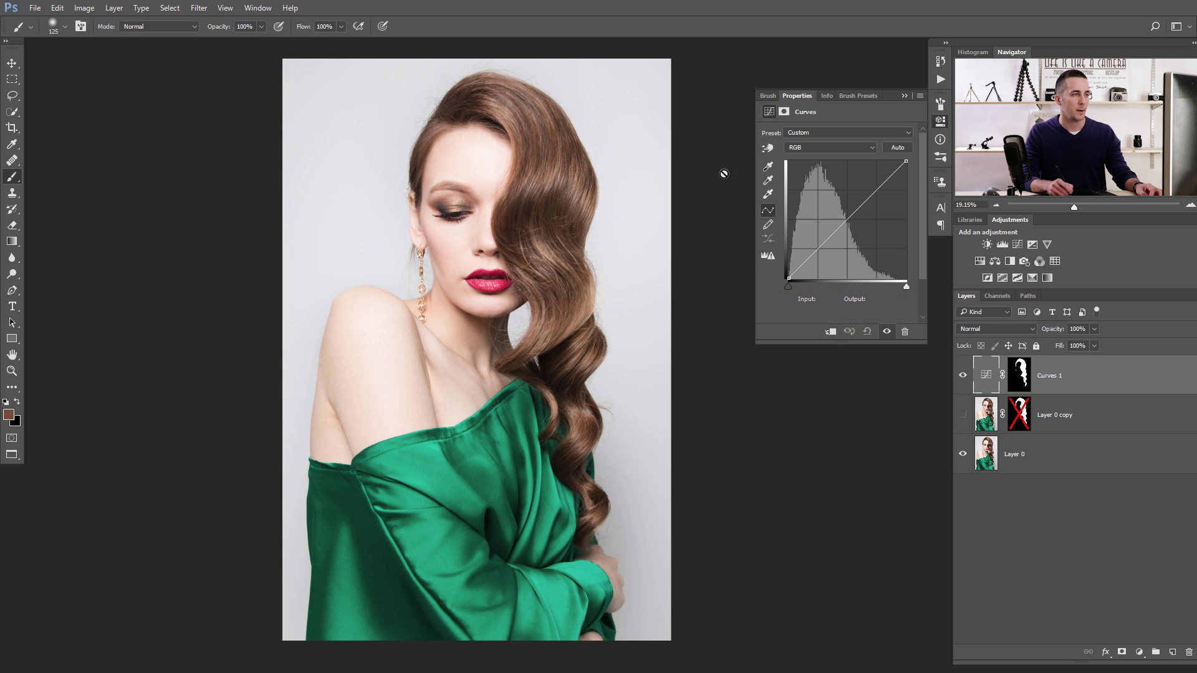
- Raise the Red channel's curve to input 77, output 143, and lower the Green channel's curve to input 83, output 51
click(829, 147)
click(810, 159)
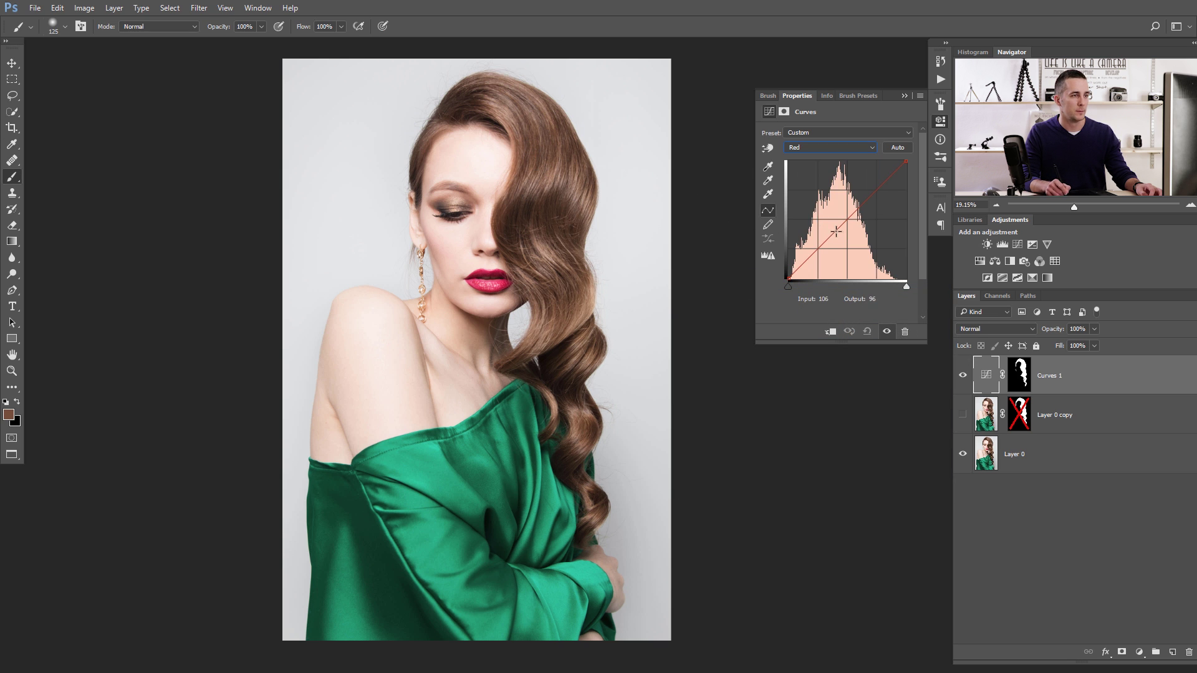
drag(835, 231, 824, 212)
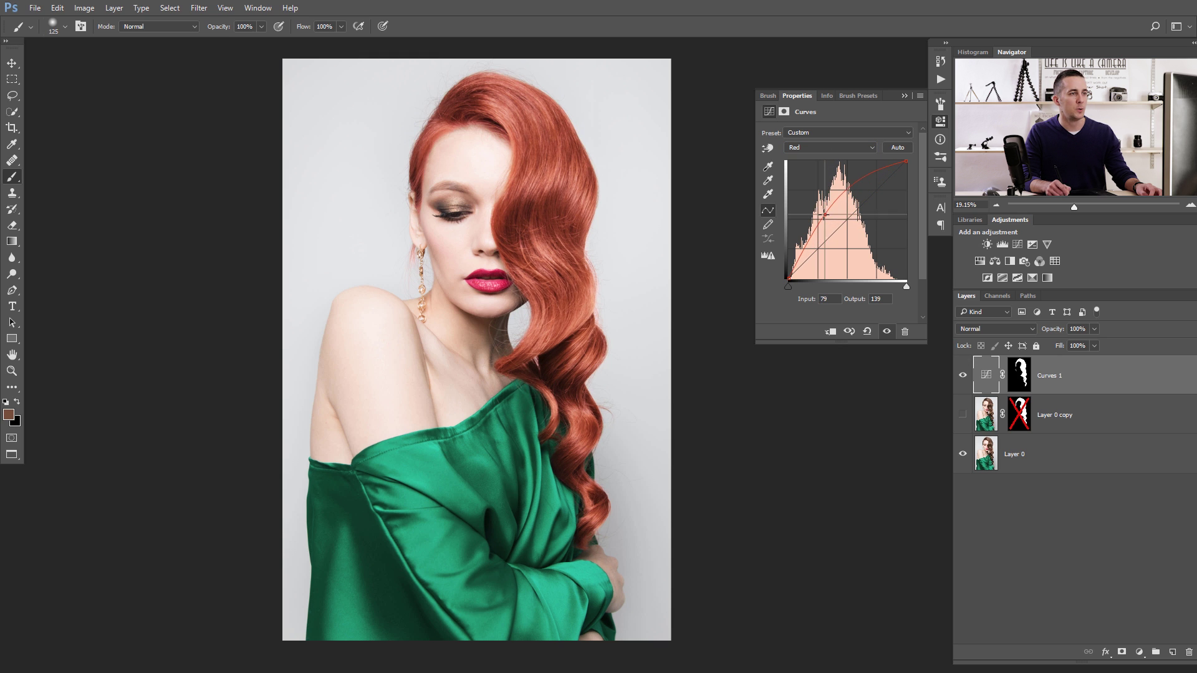
click(832, 147)
click(822, 174)
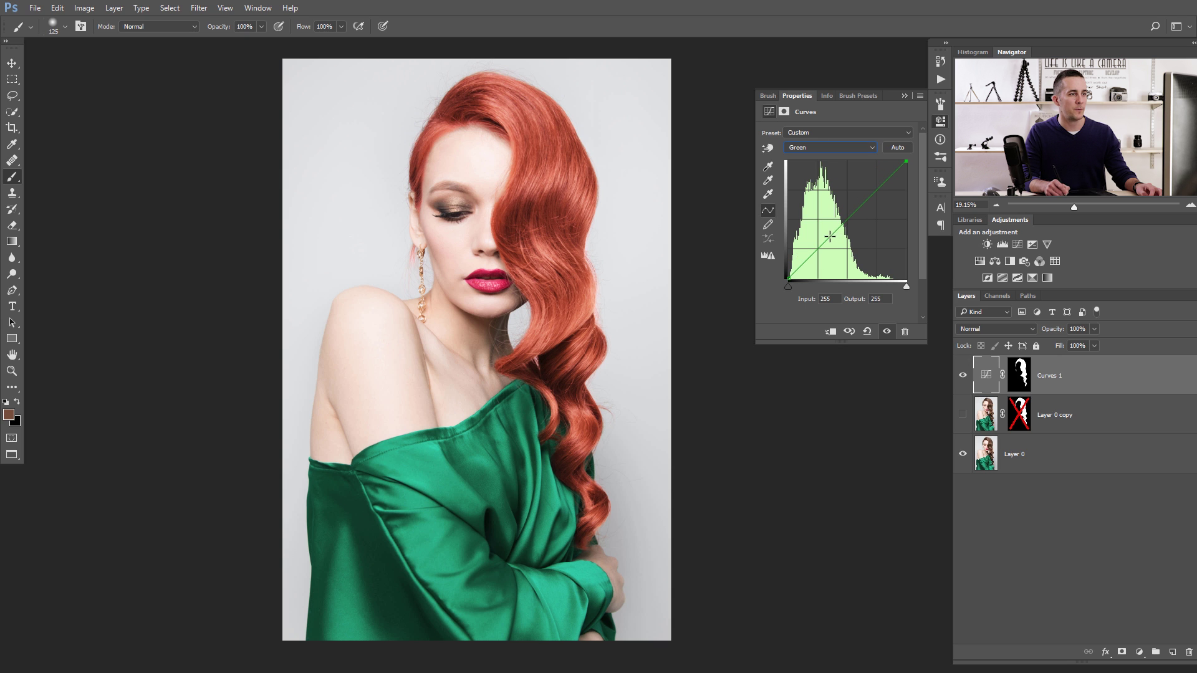
drag(829, 236, 824, 259)
- Lower the Blue channel's curve to about input 78, output 41, and the Green channel's curve point to input 83, output 27
click(825, 148)
click(815, 181)
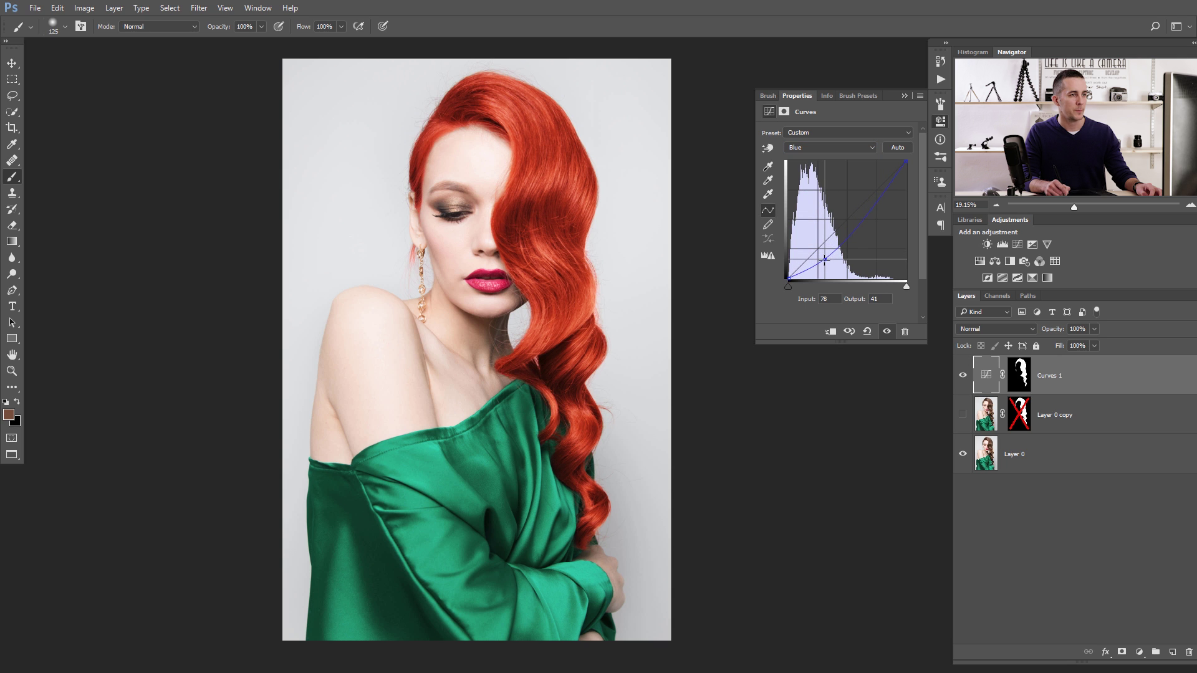
click(827, 149)
click(824, 173)
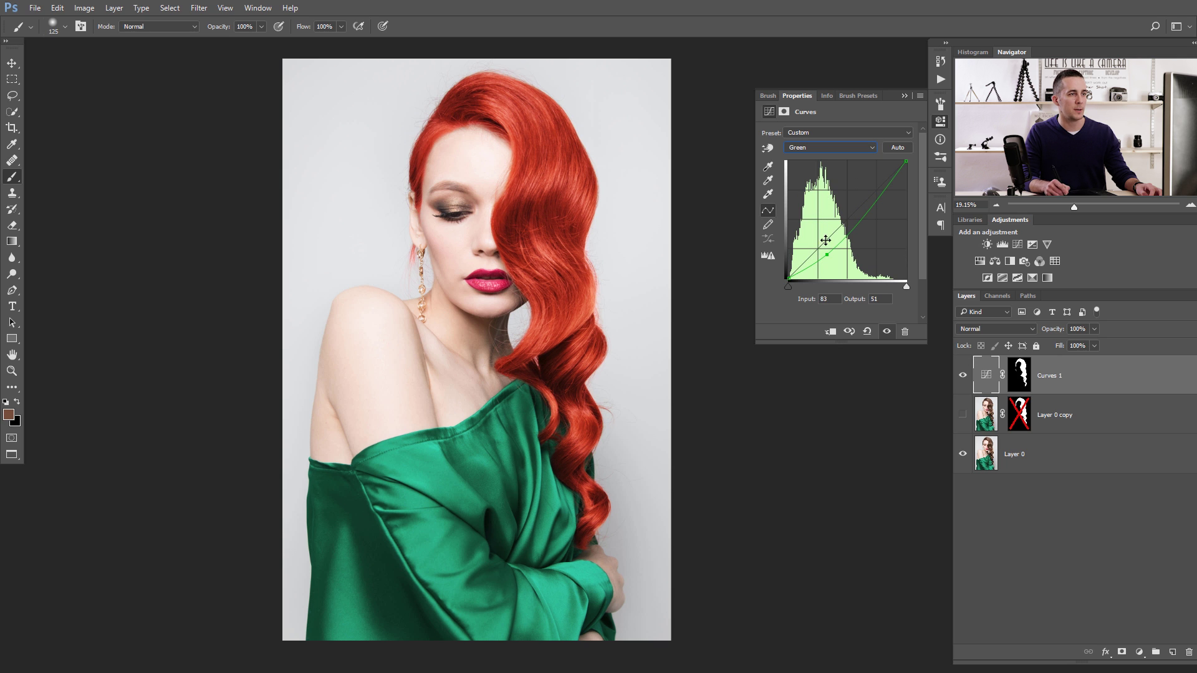
drag(826, 255, 830, 266)
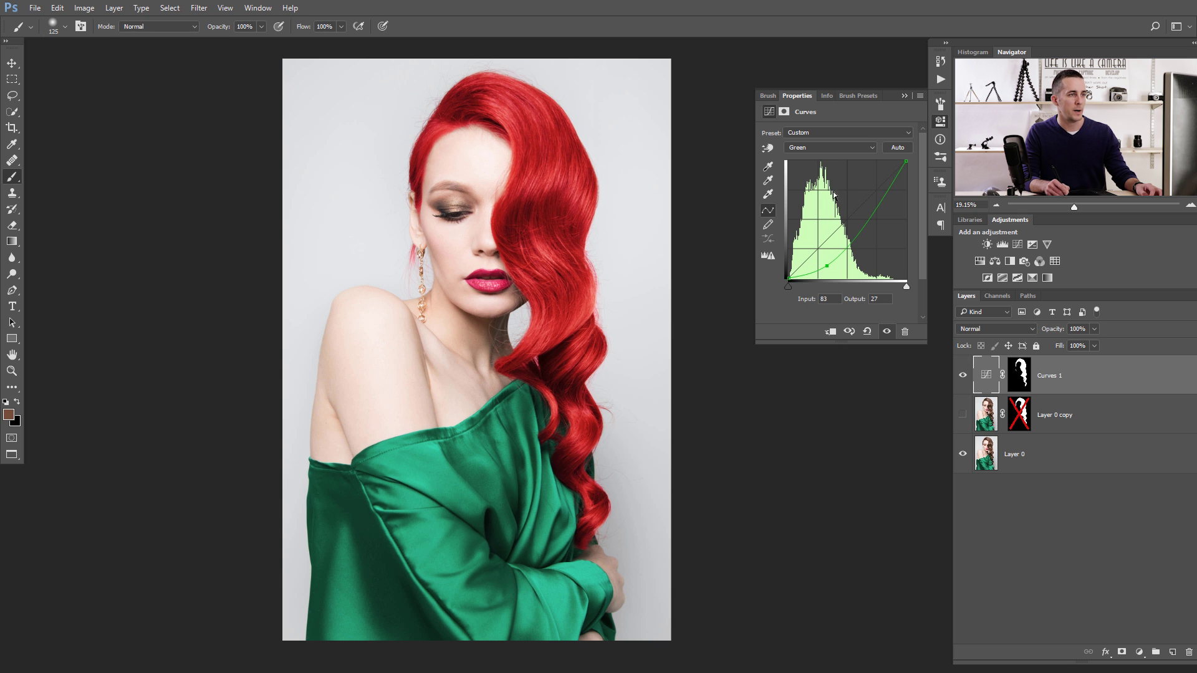
- Ease the Red channel's curve point to input 80, output 129, and compare the hair with and without the Curves layer
click(828, 147)
click(823, 163)
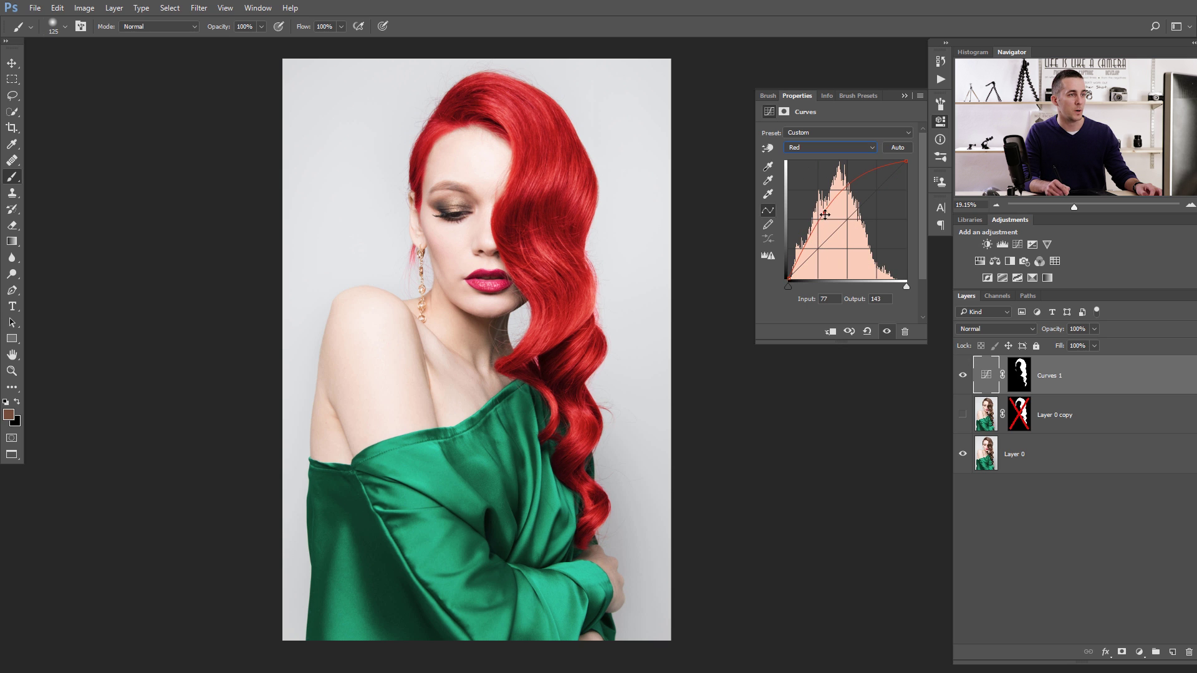
drag(824, 215, 825, 220)
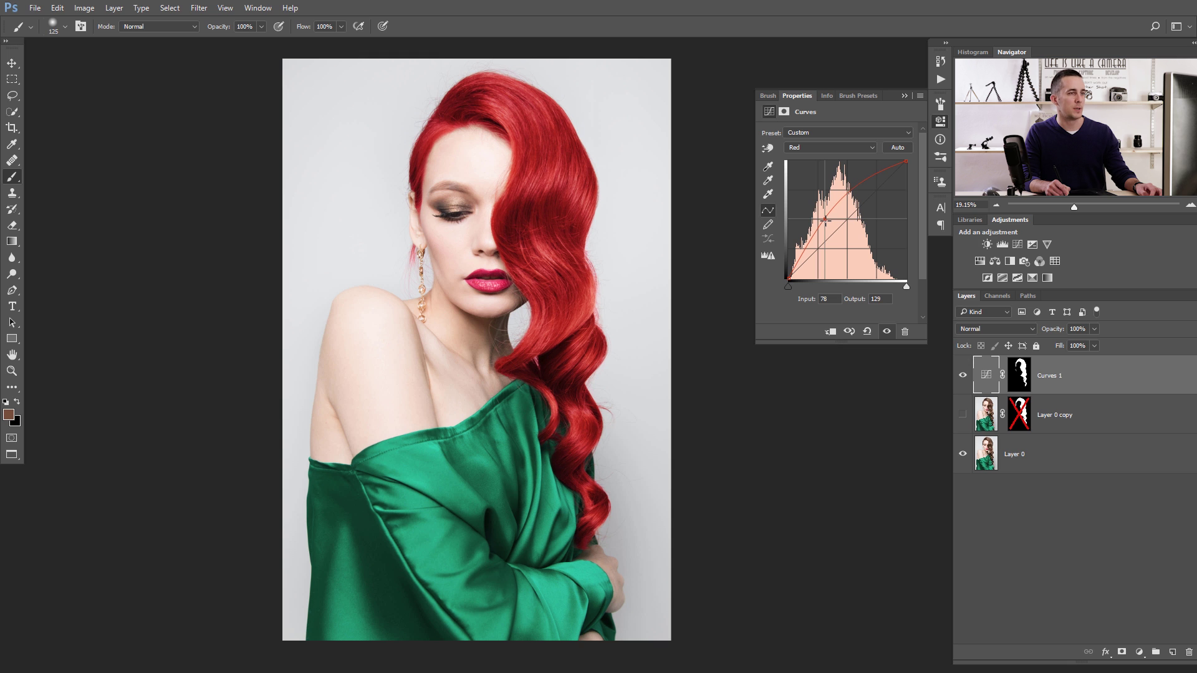
click(962, 378)
click(964, 377)
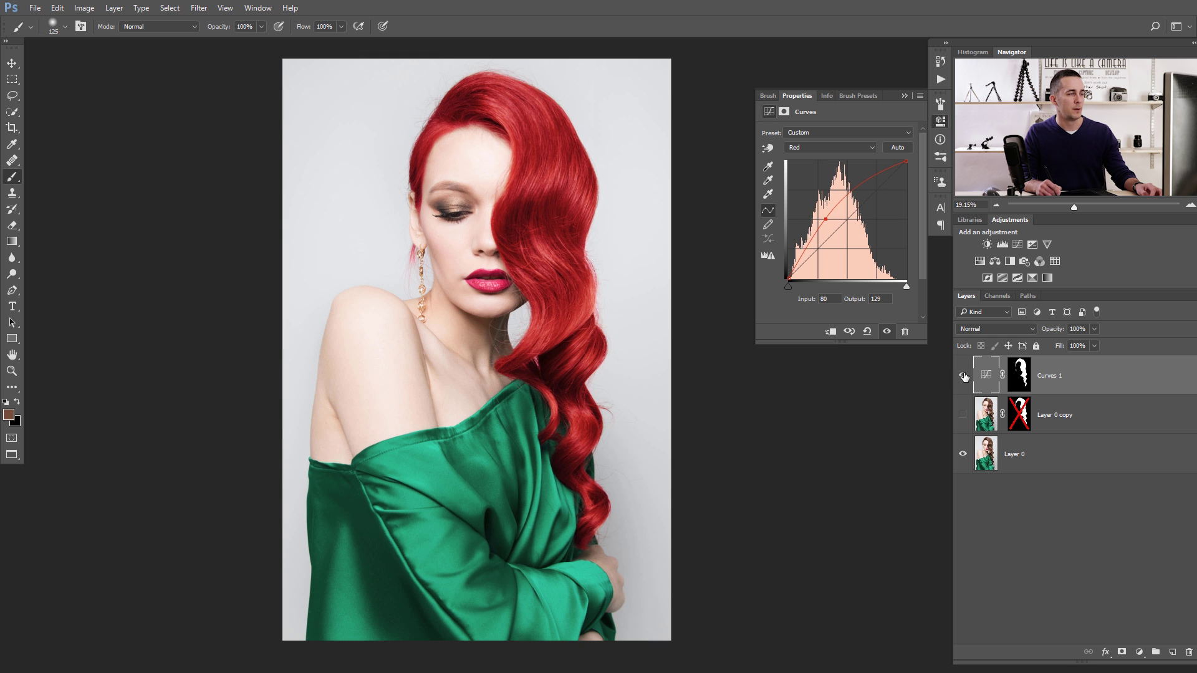
click(963, 377)
click(964, 377)
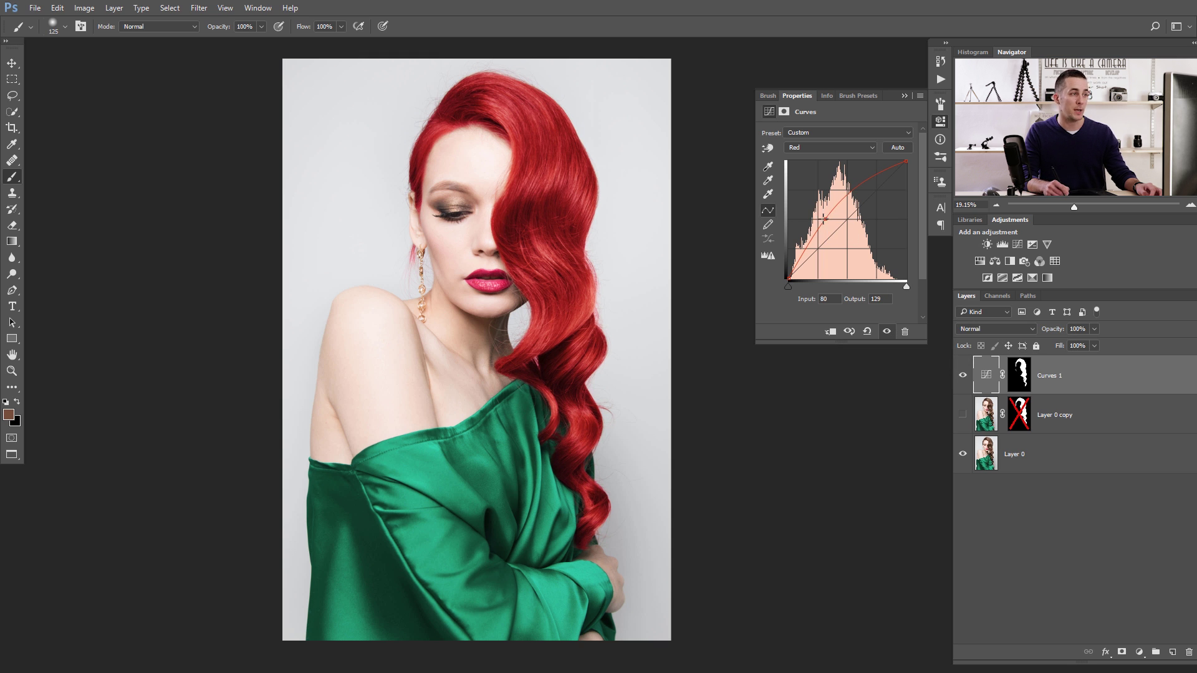
- Adjust the Red channel's curve point to about input 76, output 141, and the Green channel's to input 91, output 18
drag(824, 219, 822, 213)
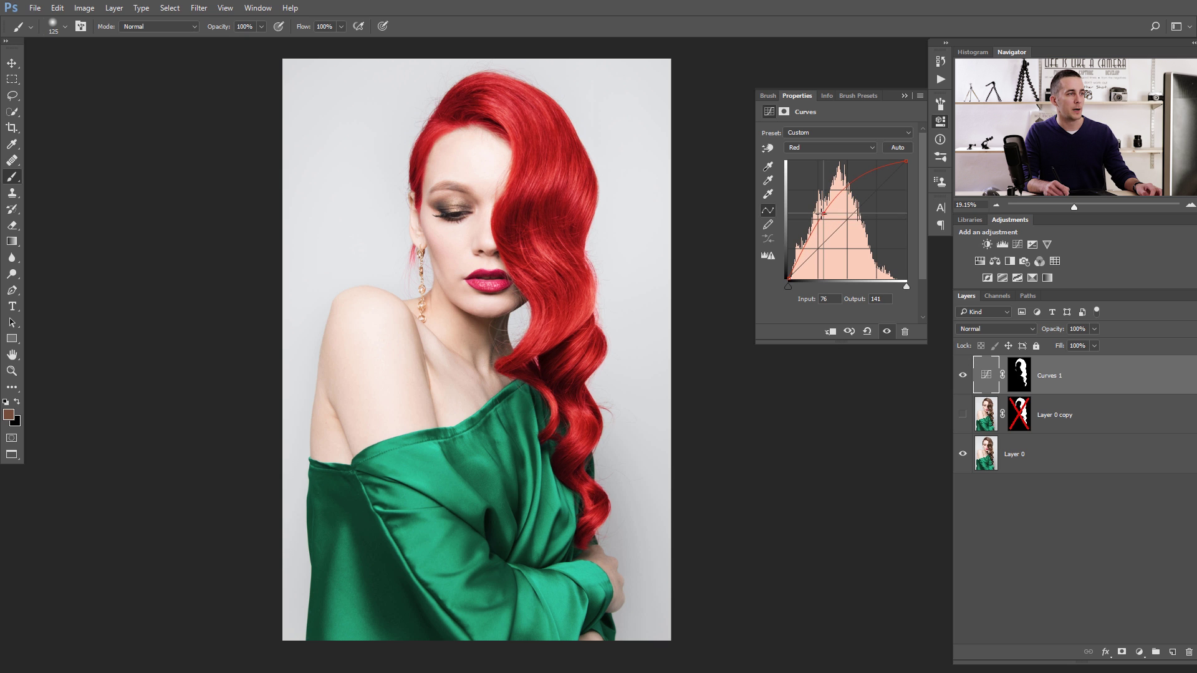
click(829, 147)
click(822, 173)
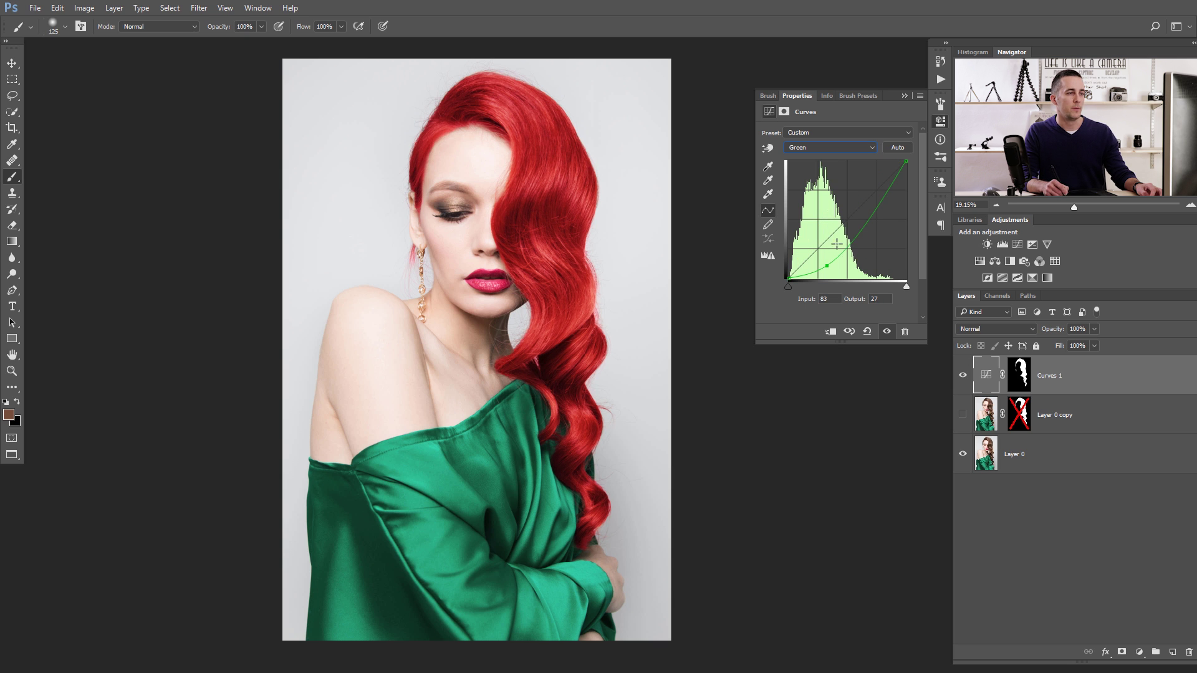
drag(826, 266, 830, 271)
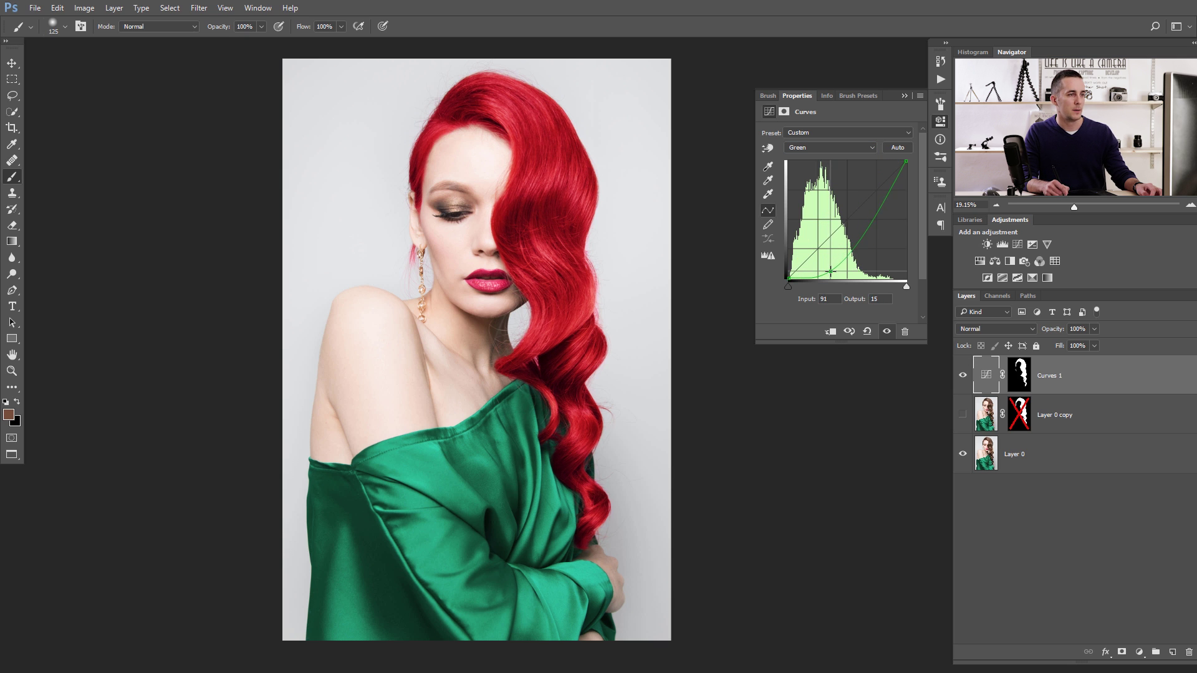
- Try the Blue channel's curve point at input 85, output 36, then reset the Curves adjustment to its defaults
click(822, 149)
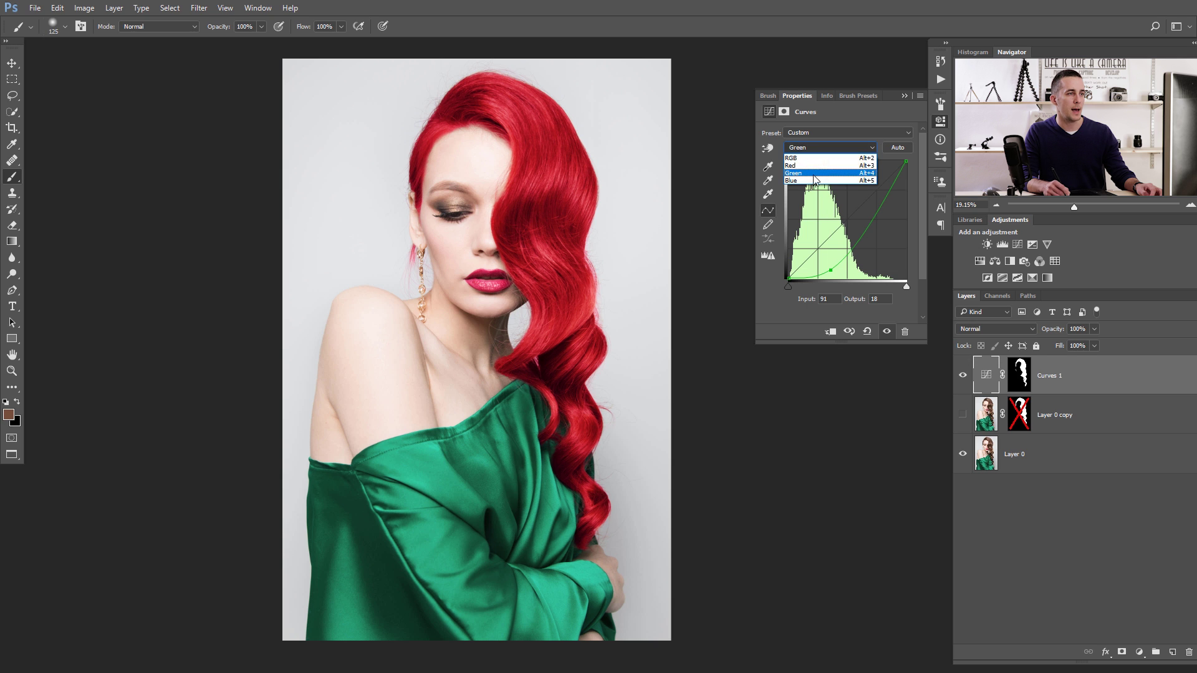
click(821, 185)
drag(826, 257, 828, 261)
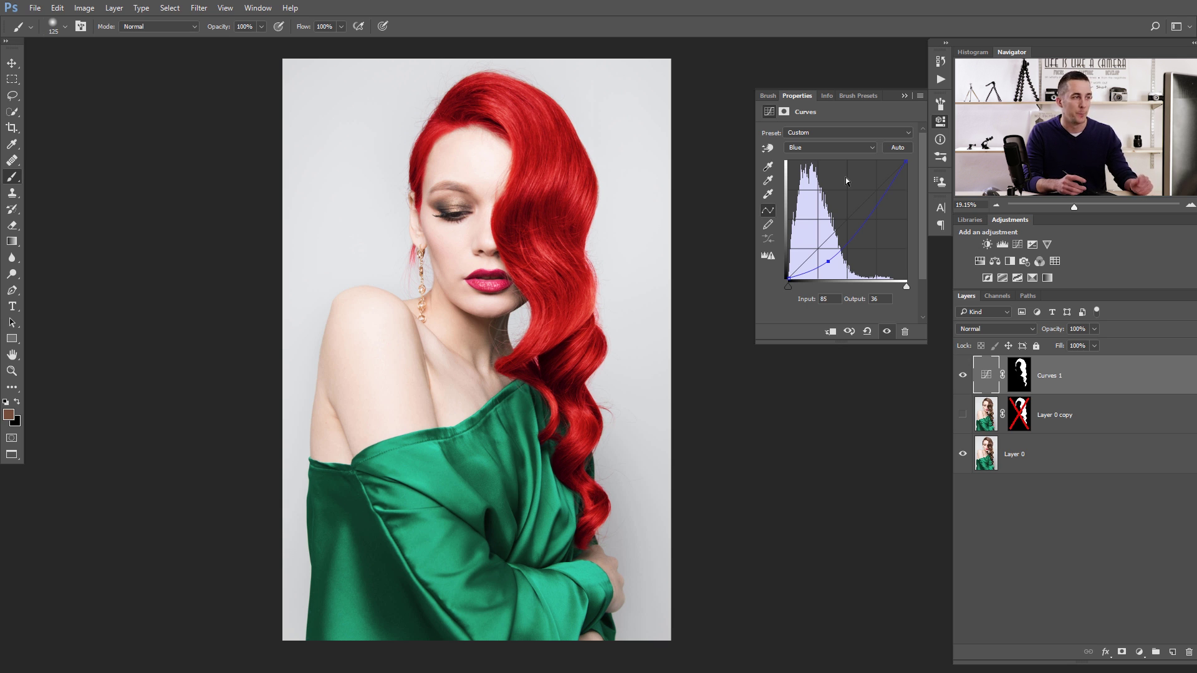
click(866, 332)
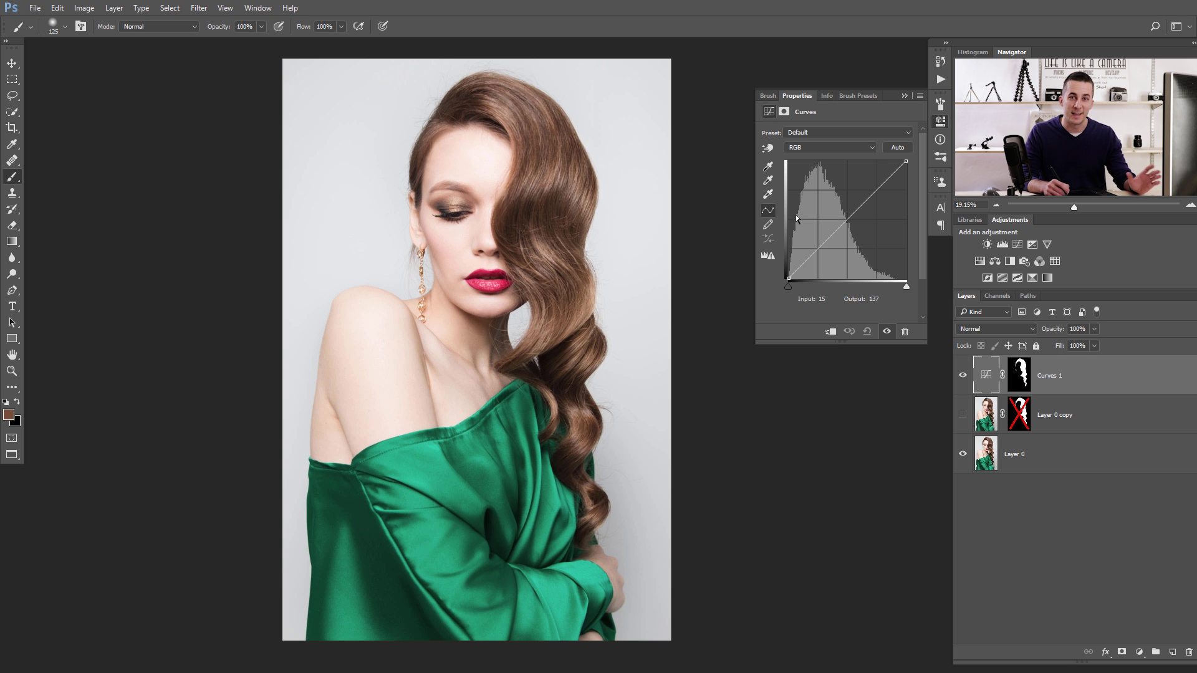
- Raise the Red channel's curve to about input 72, output 137, to redden the hair
click(834, 147)
click(828, 166)
drag(834, 231, 821, 215)
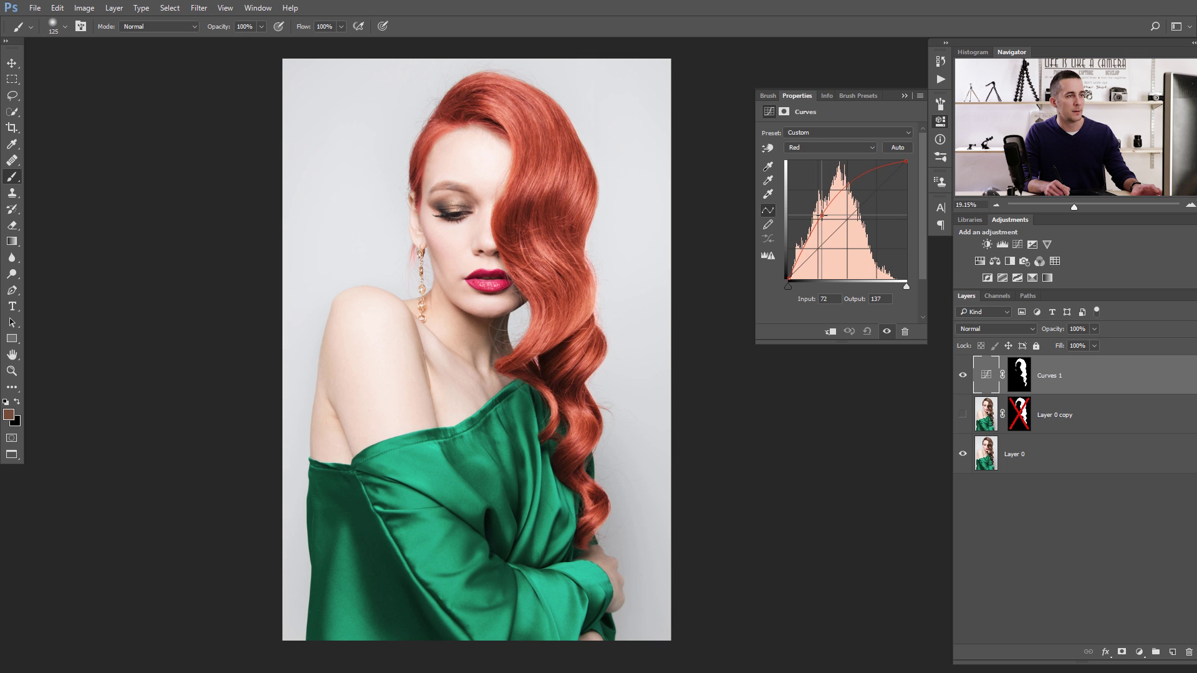
- Set the Green channel's curve point to about input 79, output 86, and adjust the Blue channel's curve to turn the hair orange
click(825, 147)
click(822, 173)
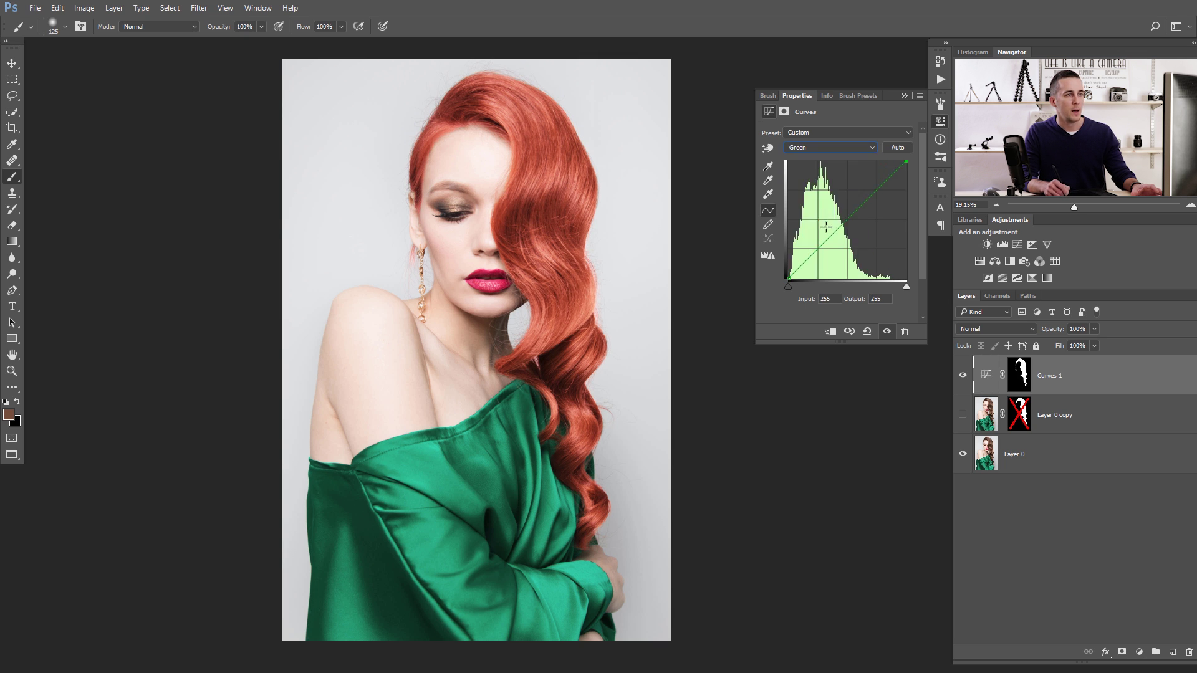
mouse_move(829, 236)
mouse_down()
mouse_move(831, 263)
mouse_move(825, 238)
mouse_up()
click(820, 147)
click(814, 180)
click(817, 148)
click(810, 178)
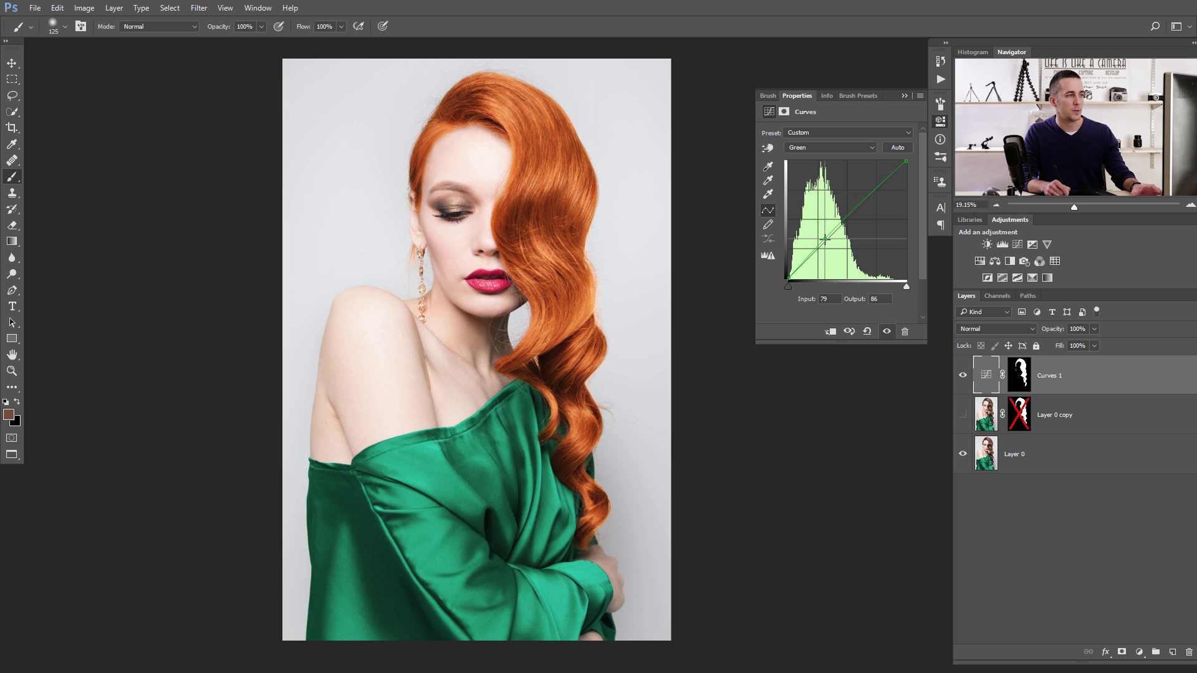
- Ease the Red channel's curve point to about input 77, output 121, to soften the orange
click(820, 148)
click(820, 167)
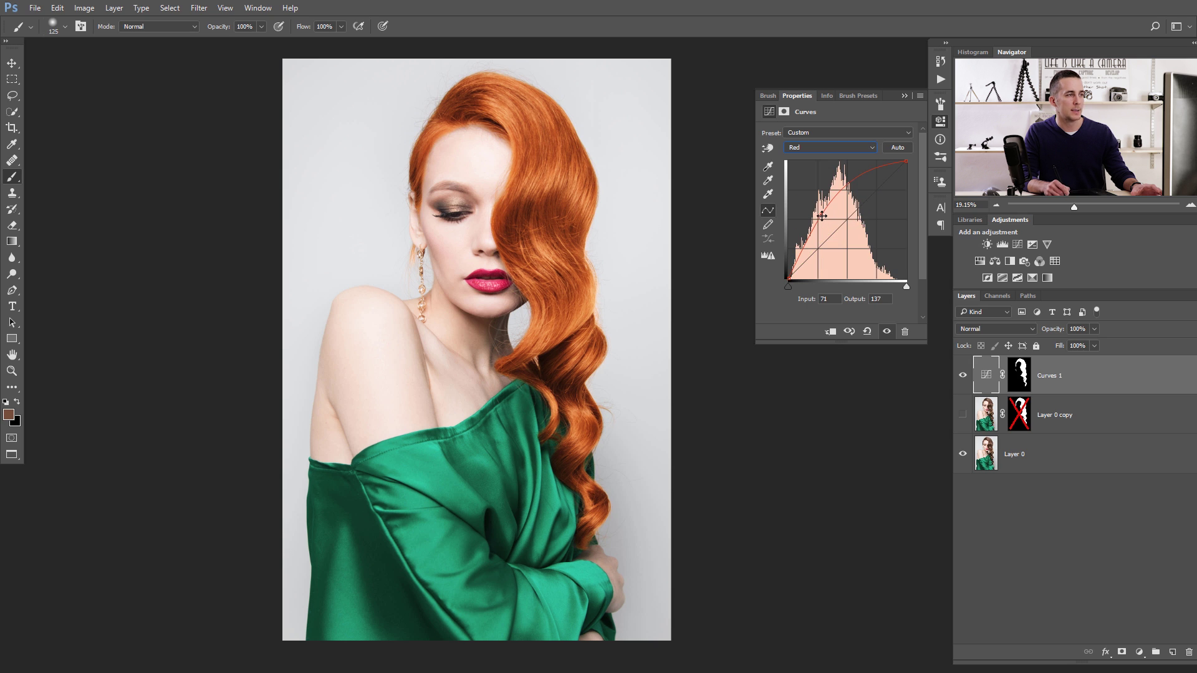
drag(821, 216, 818, 214)
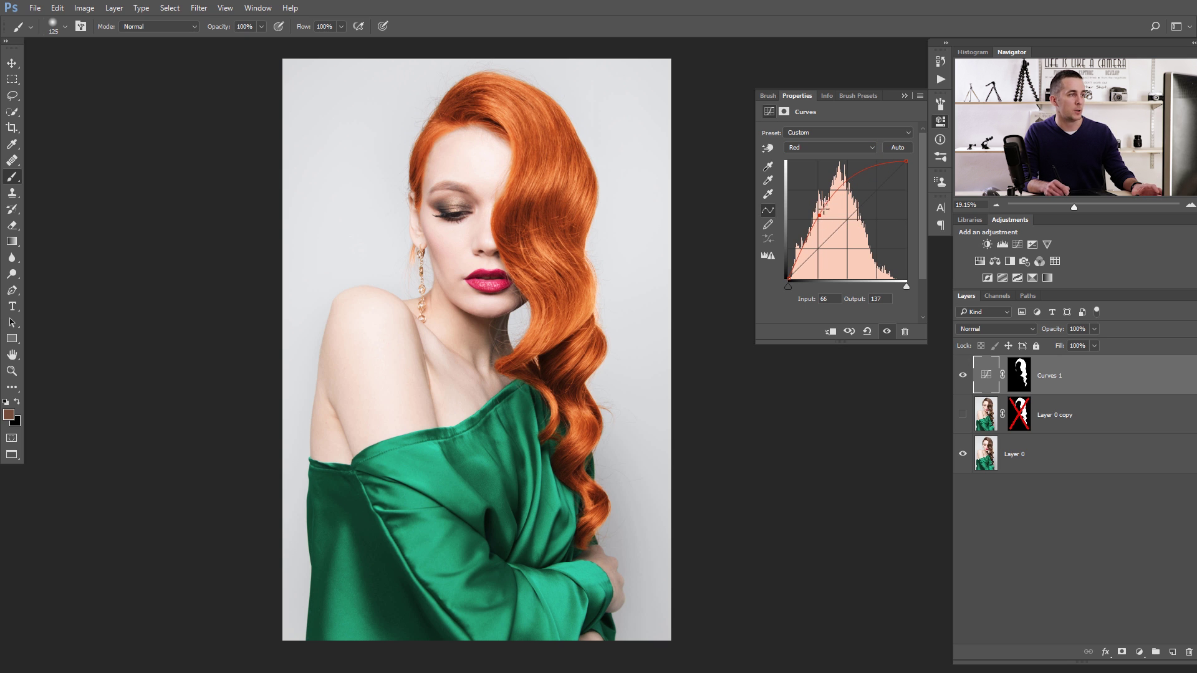
drag(820, 214, 824, 222)
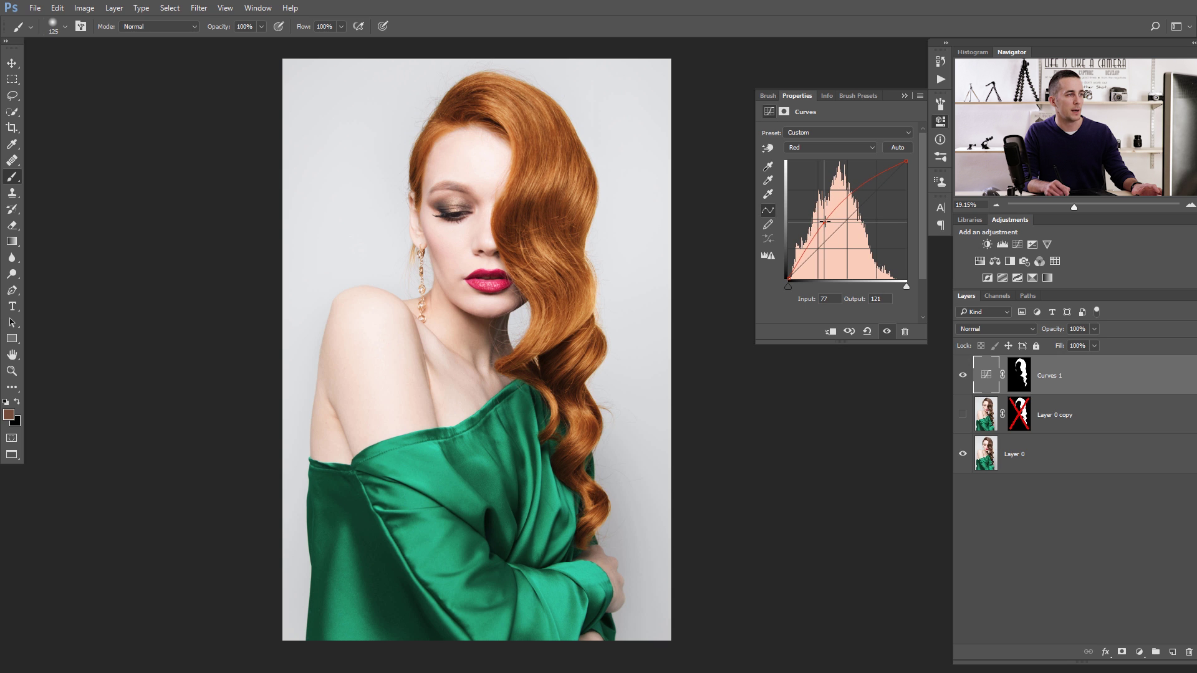
- Refine the Blue channel's curve and raise the Red channel's curve point to input 68, output 132
click(823, 148)
click(810, 180)
drag(827, 244, 820, 217)
click(816, 150)
click(810, 173)
click(813, 150)
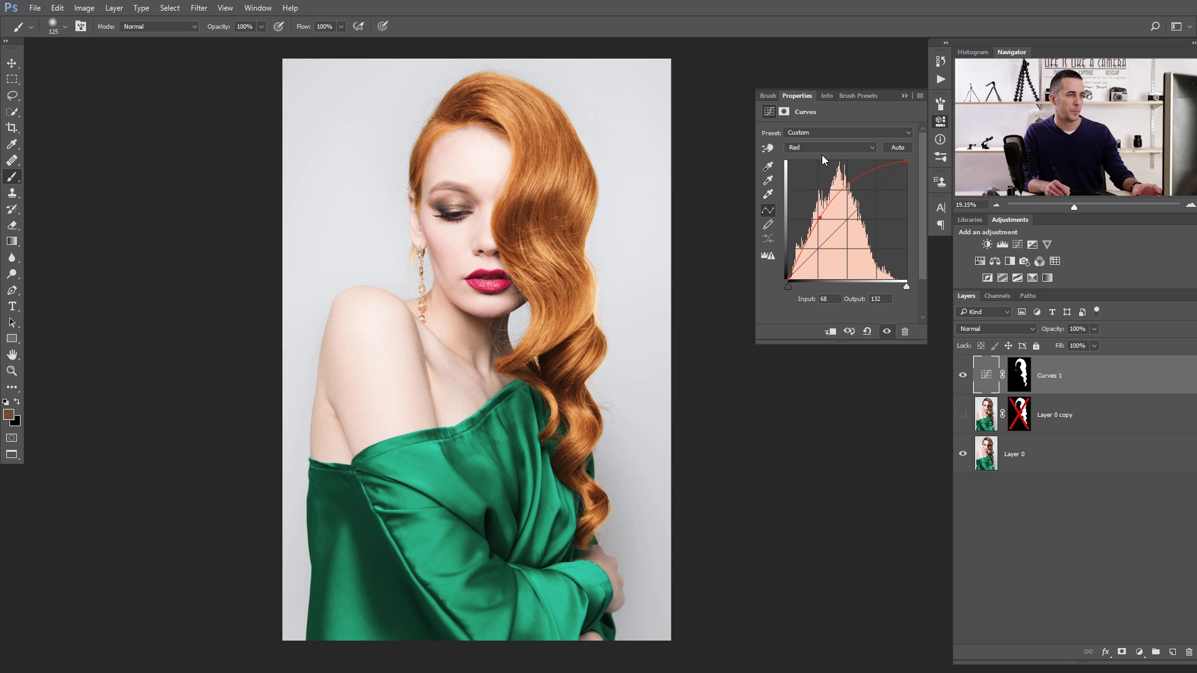
click(821, 155)
click(822, 165)
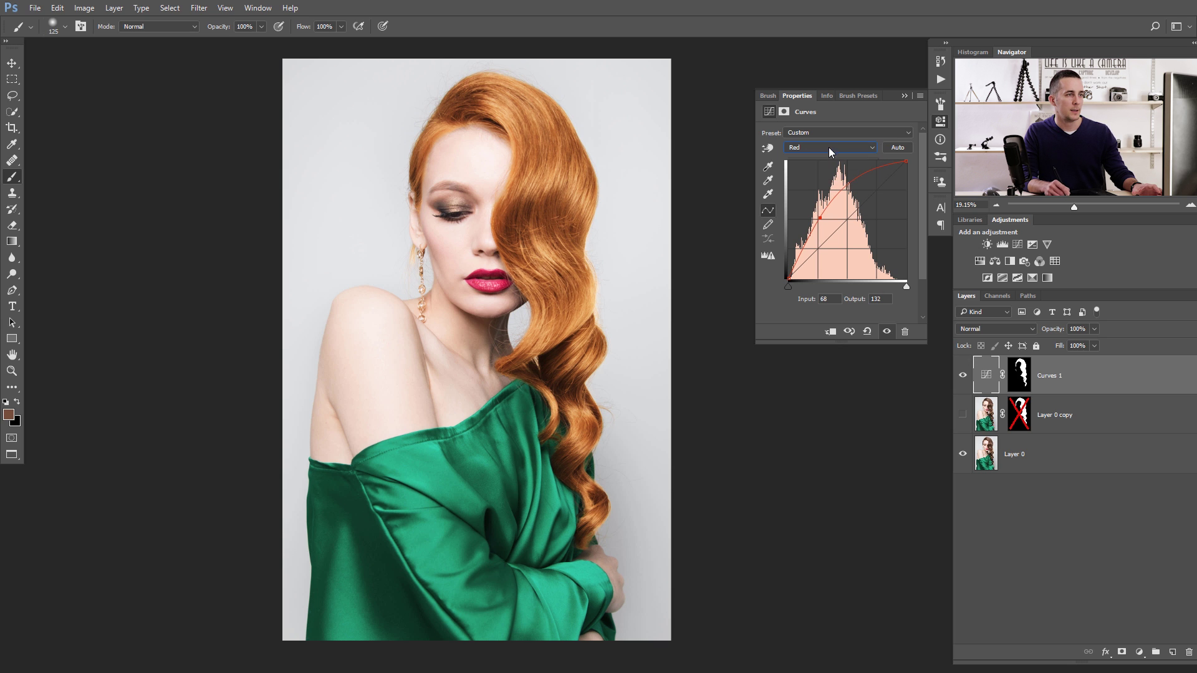
- Lift the Green channel's curve point to input 69, output 101, and fine-tune the Blue channel's curve point
click(829, 147)
click(823, 173)
click(819, 232)
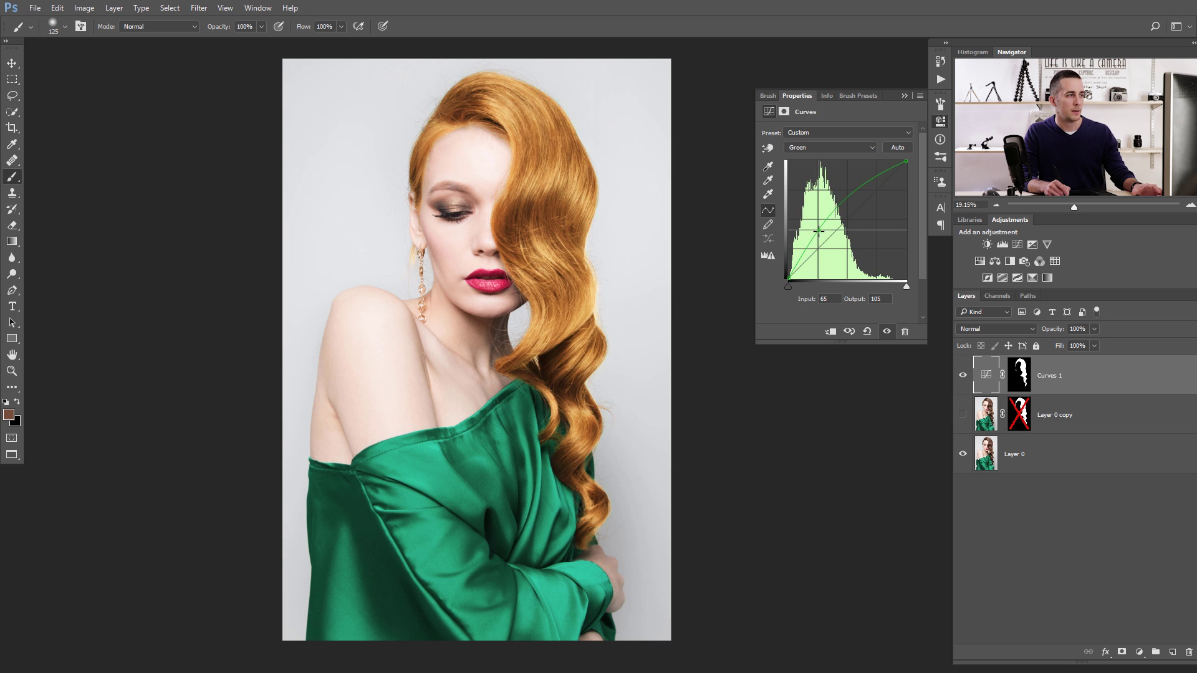
click(823, 147)
click(820, 180)
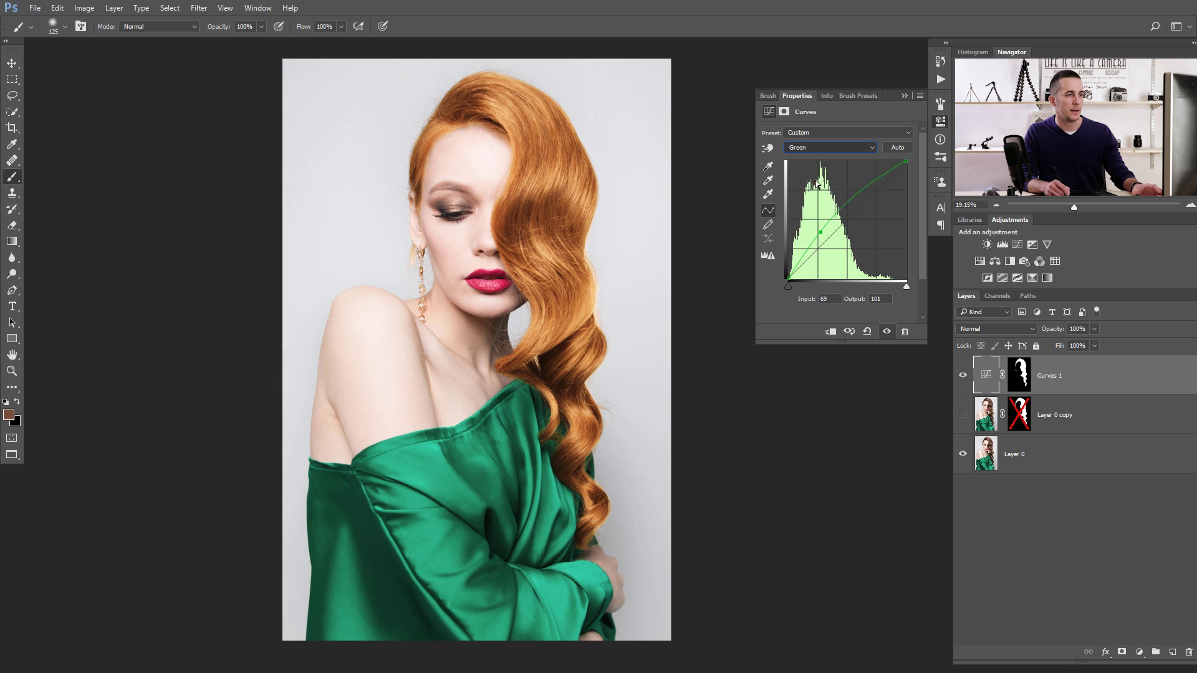
click(825, 243)
drag(825, 245, 834, 246)
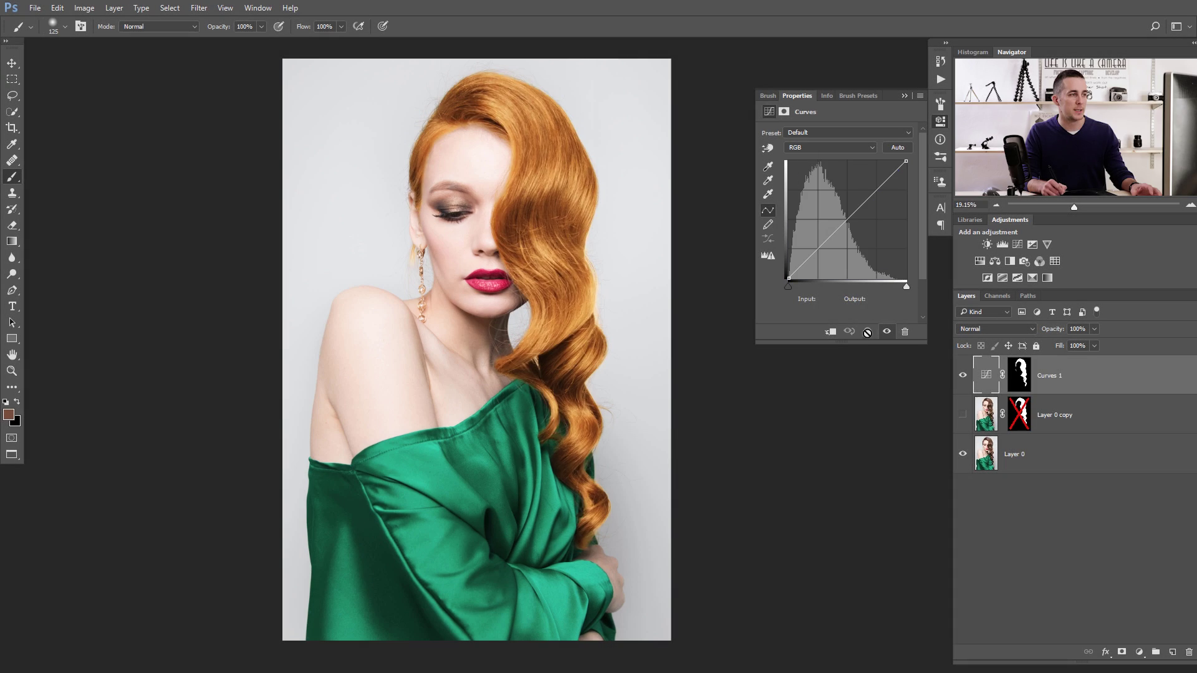
- Reset the Curves adjustment to its defaults and raise the Red channel's curve point to about input 76, output 156
click(866, 329)
click(822, 149)
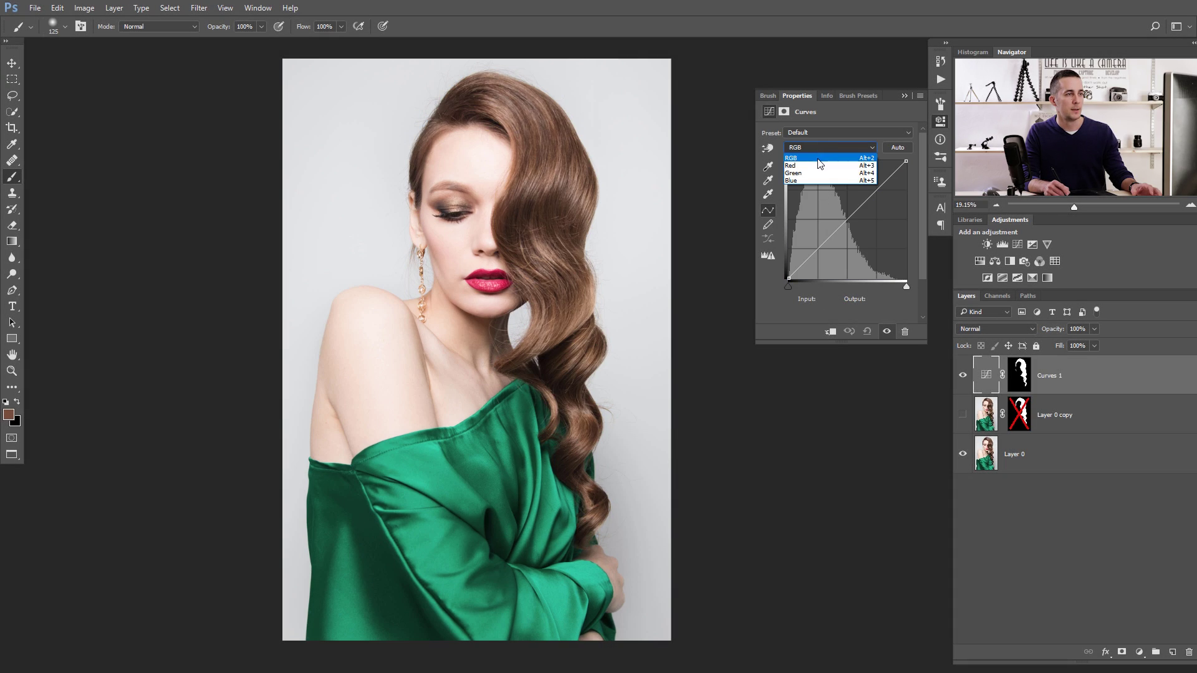
click(819, 166)
drag(824, 244, 824, 206)
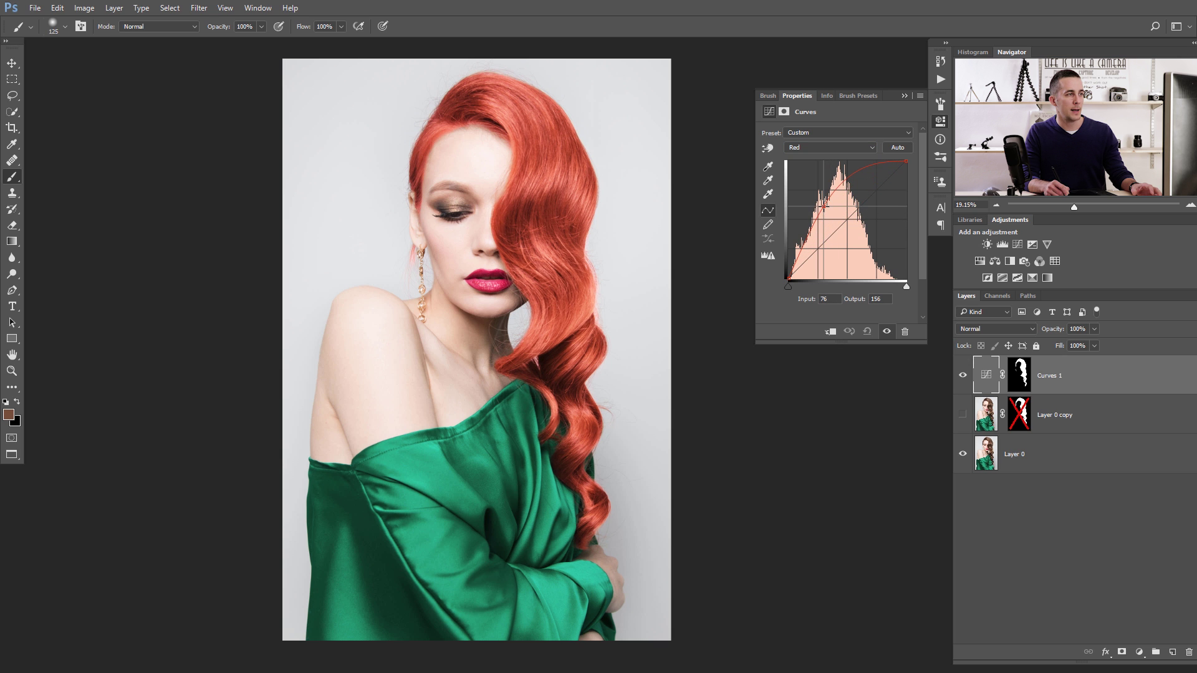
- Raise the Green channel's curve point to input 63, output 142, and lift the Blue channel's curve to lighten the hair towards blonde
click(822, 147)
click(817, 172)
drag(830, 235, 817, 212)
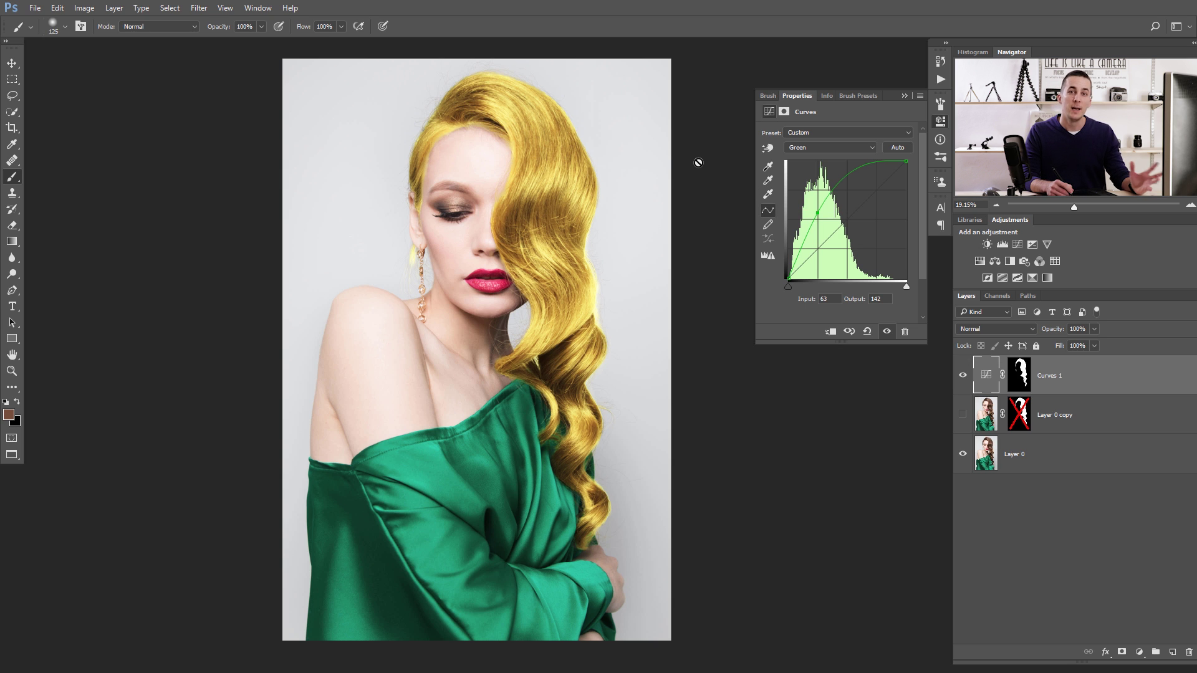
click(826, 148)
click(808, 179)
mouse_move(834, 235)
mouse_down()
mouse_move(833, 256)
mouse_move(824, 213)
mouse_up()
- Lower the Green channel's curve point to about input 71, output 123, to remove the greenish cast from the hair
click(818, 149)
click(810, 157)
click(824, 149)
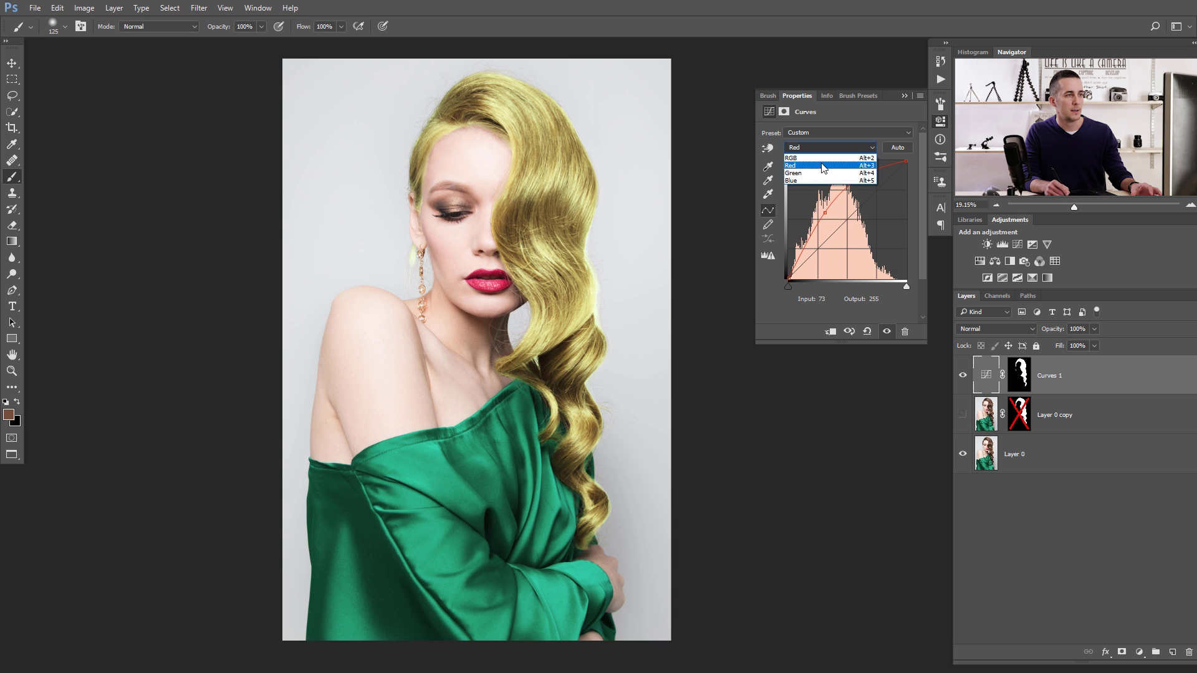
click(821, 175)
drag(820, 209, 821, 220)
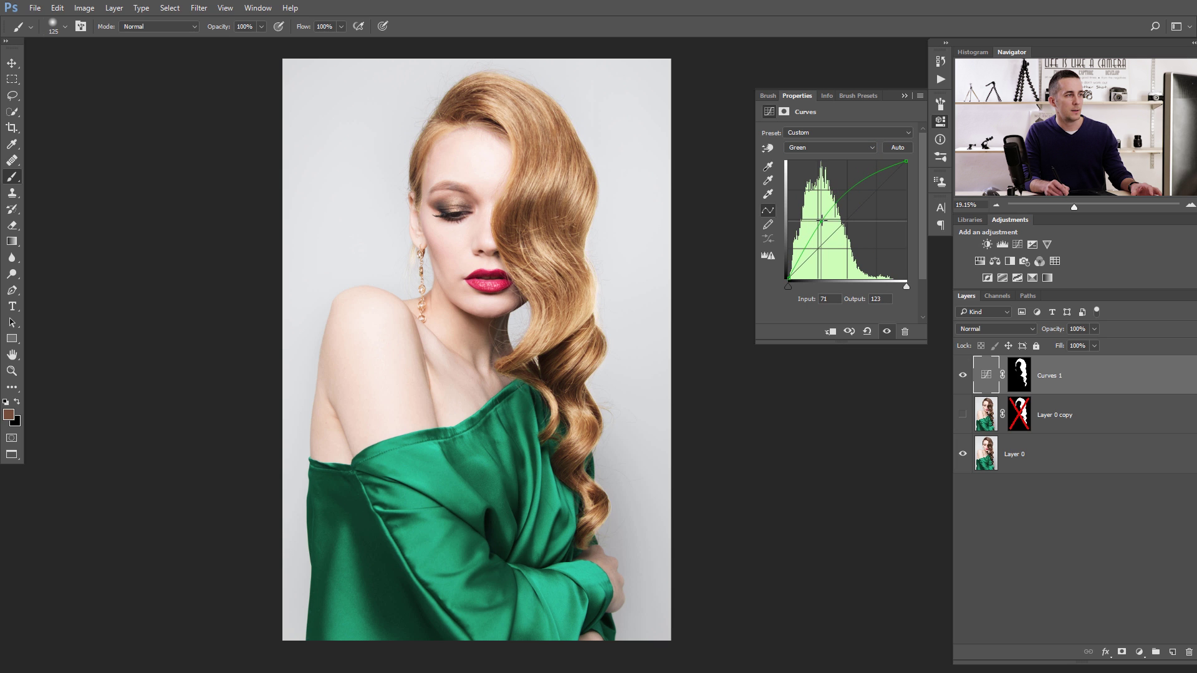
- Set the Blue channel's curve point to input 82, output 121
click(824, 149)
click(810, 157)
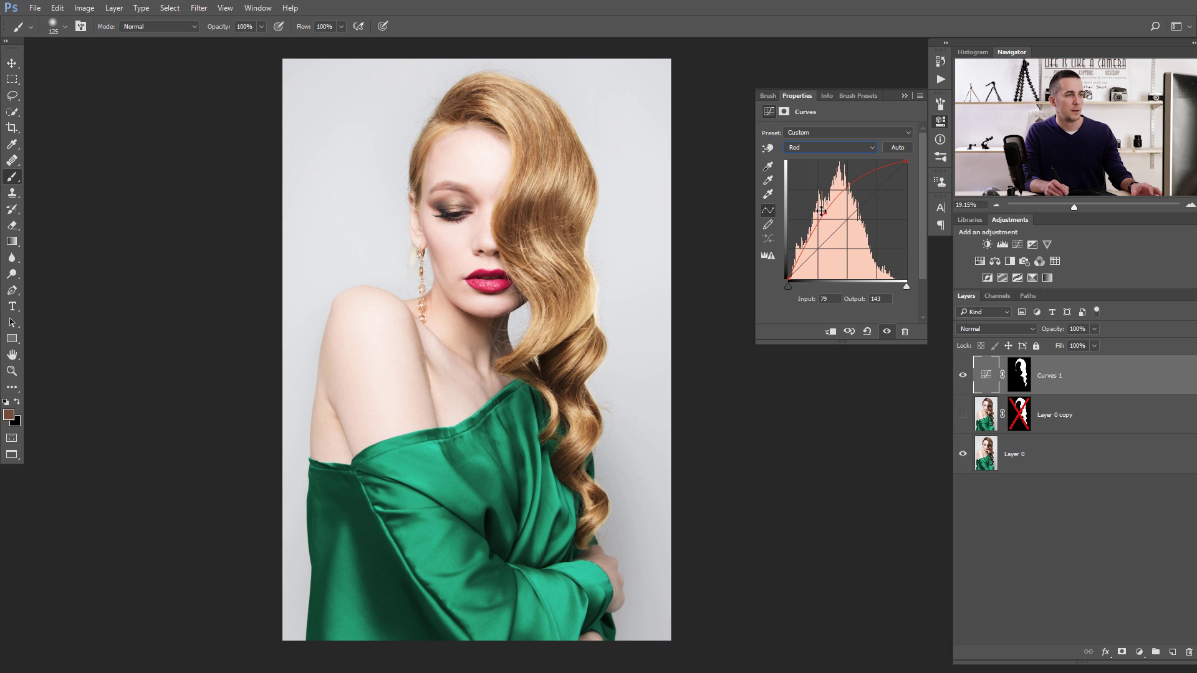
click(825, 148)
click(818, 184)
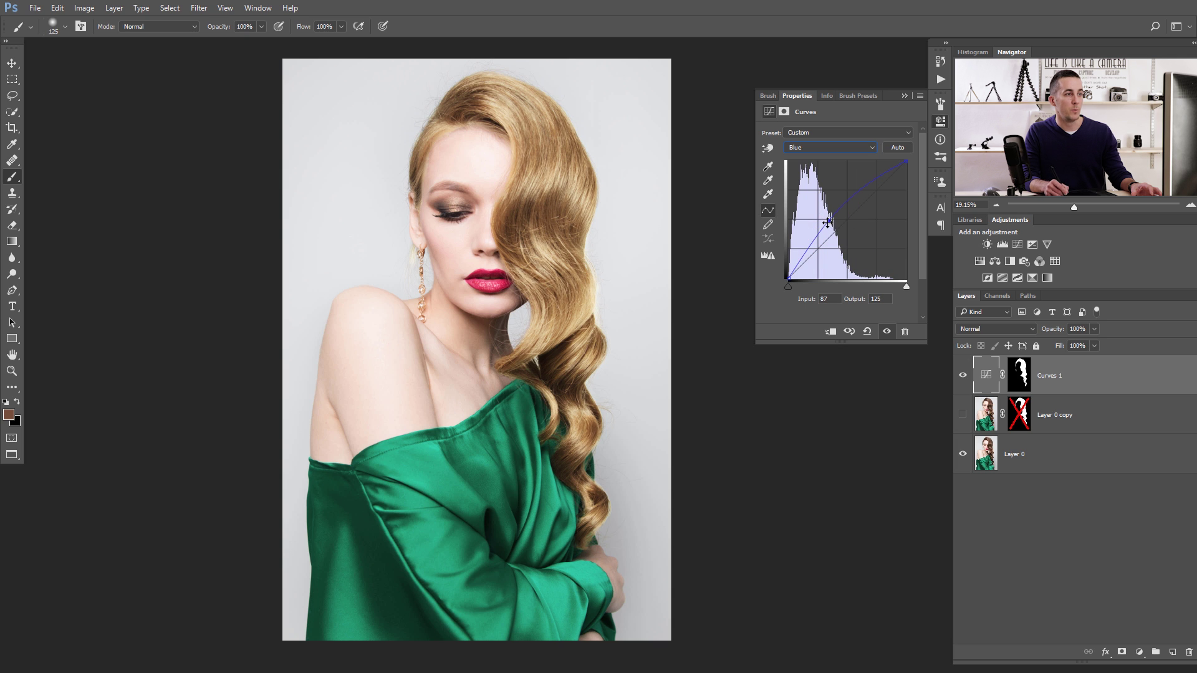
drag(831, 220, 826, 220)
- Raise the Red channel's curve point to about input 77, output 147, and the Green channel's to input 68, output 136
click(813, 149)
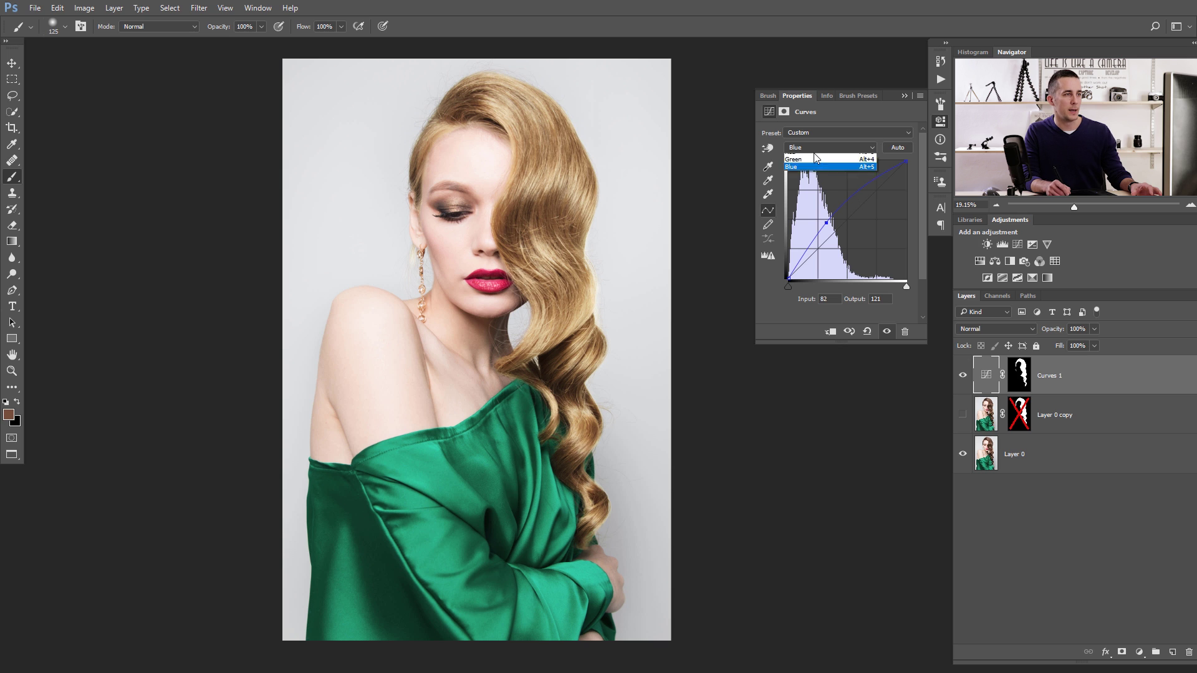
click(807, 166)
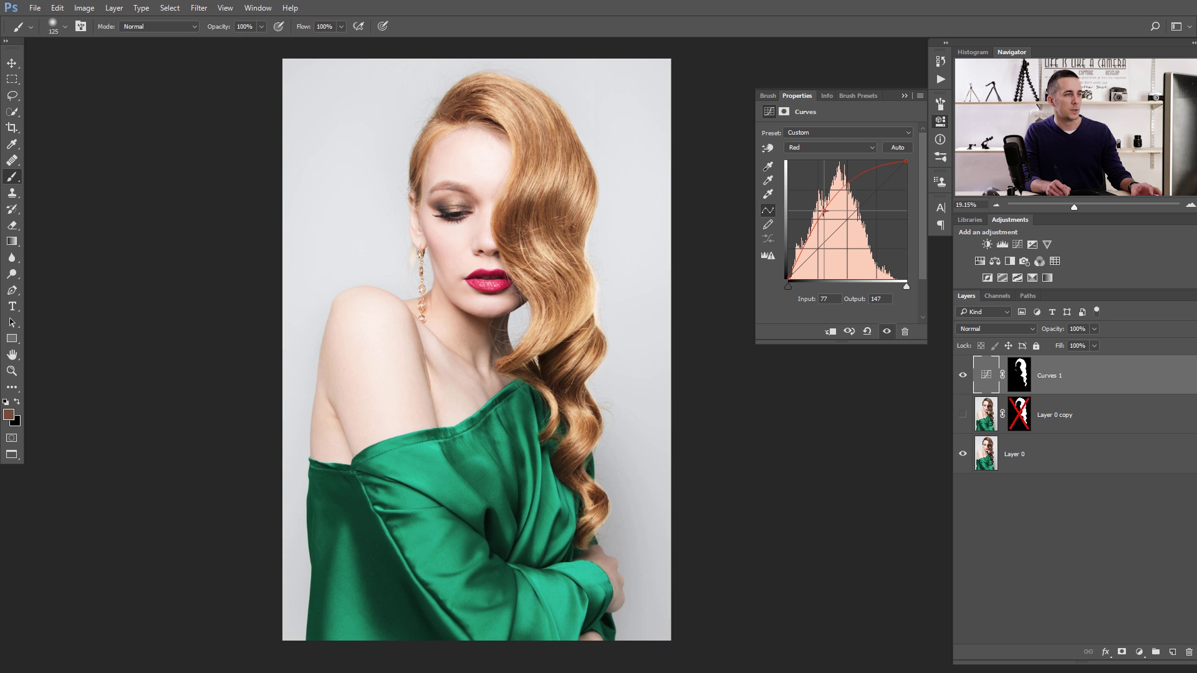
click(828, 146)
click(810, 177)
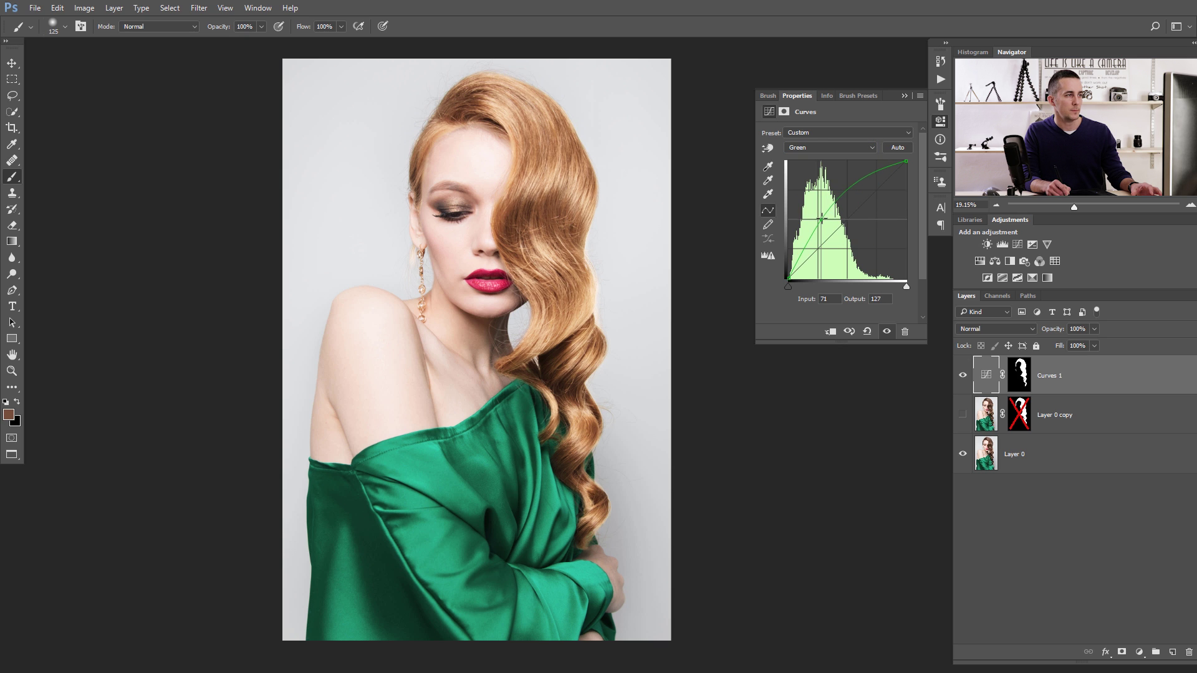
drag(821, 217, 820, 215)
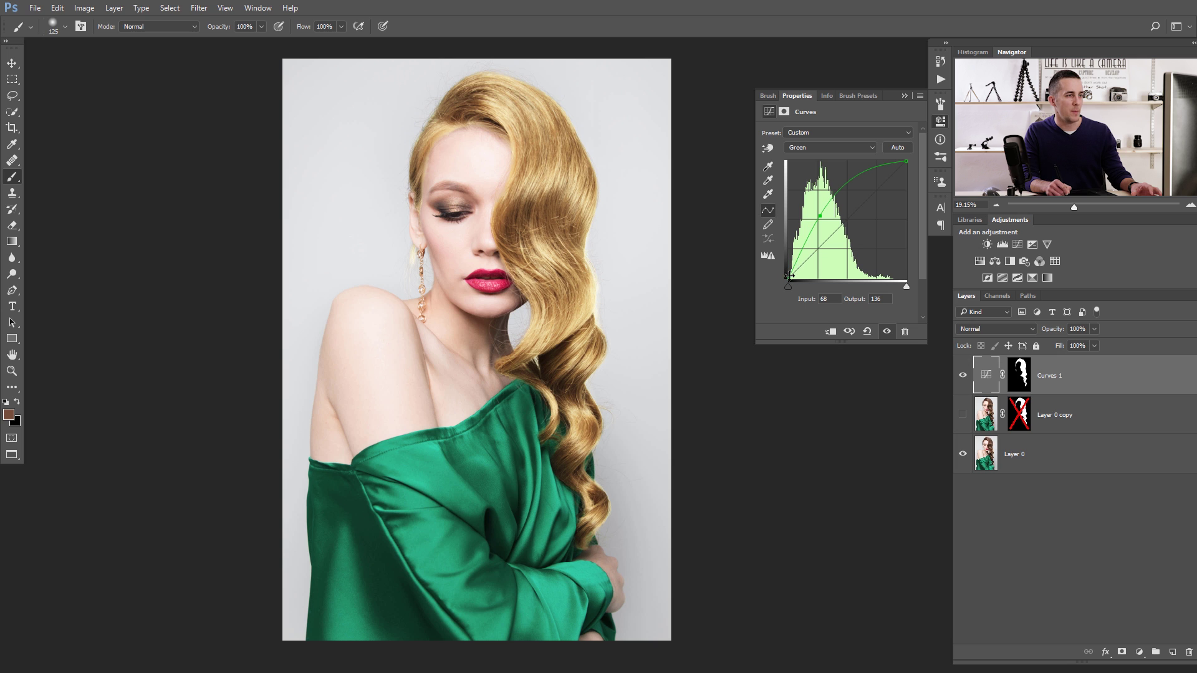
- Lift the black point of the Green channel's curve slightly, and raise the Red channel's black point to about output 53
drag(786, 275, 788, 265)
click(810, 150)
click(804, 168)
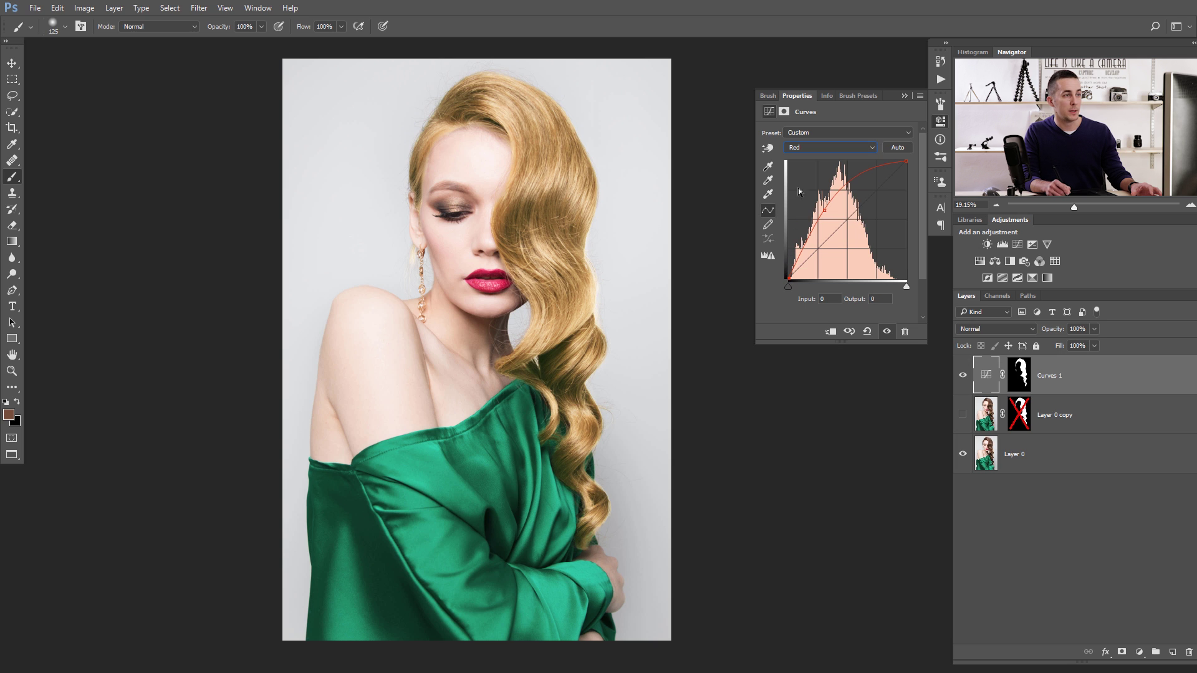
drag(787, 278, 785, 251)
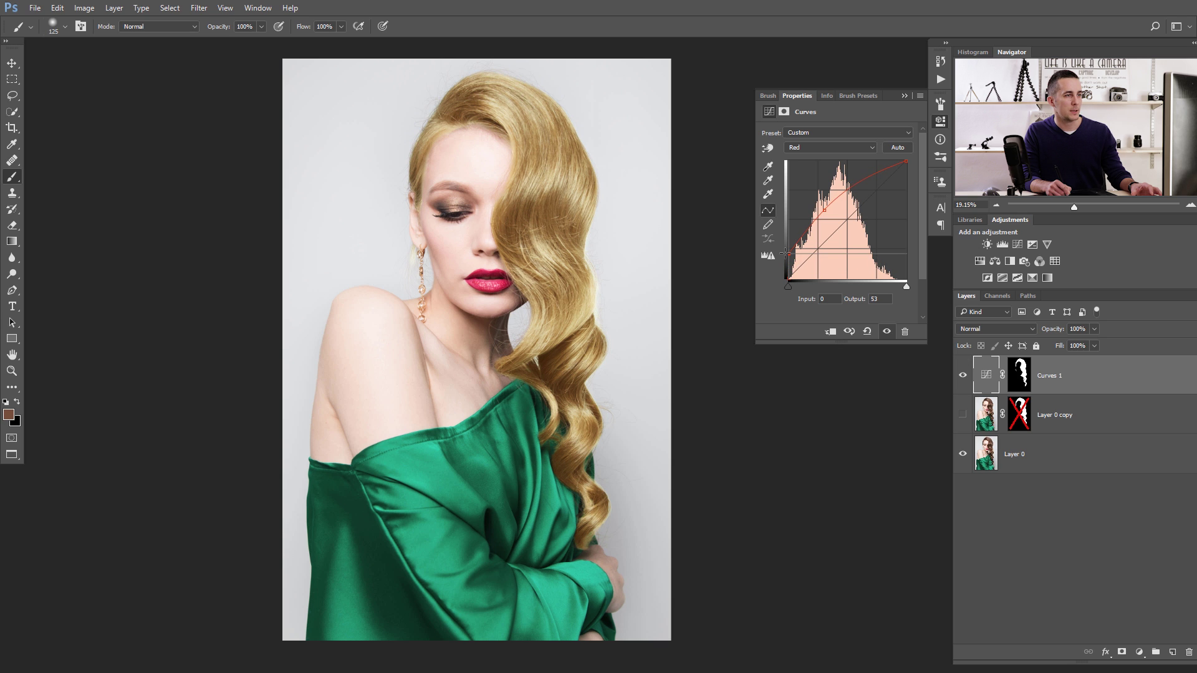
- Raise the Blue channel's black point to output 37, and compare the hair with and without the Curves layer
click(810, 148)
click(807, 180)
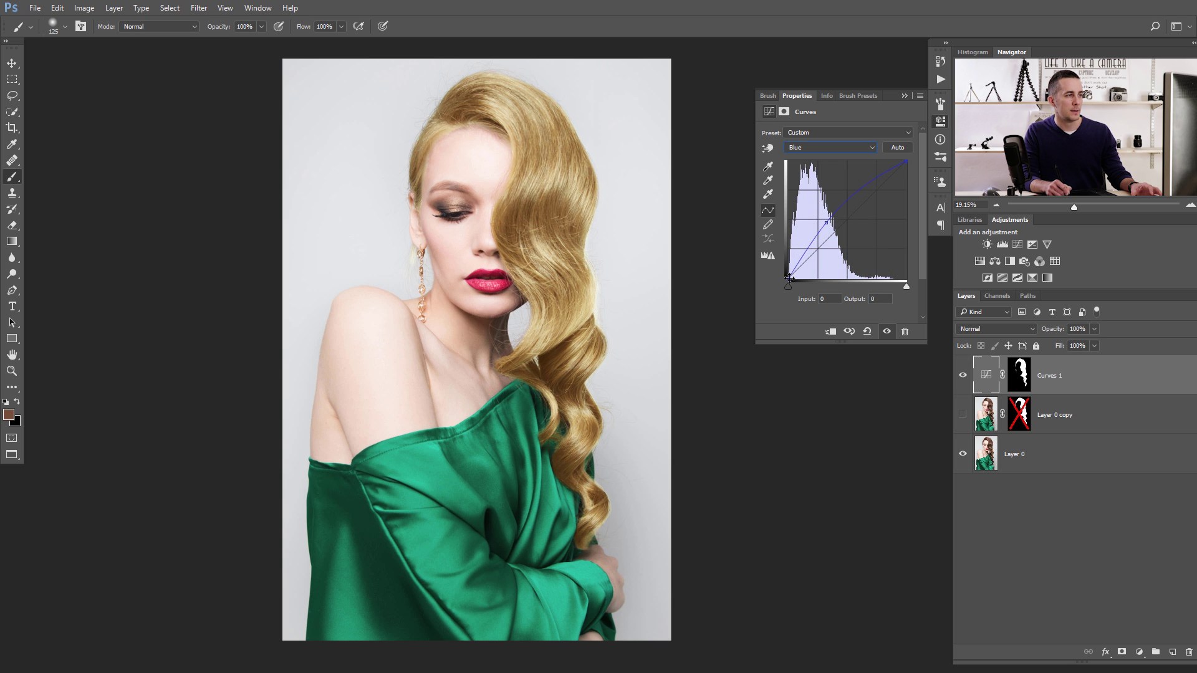
drag(789, 278, 786, 260)
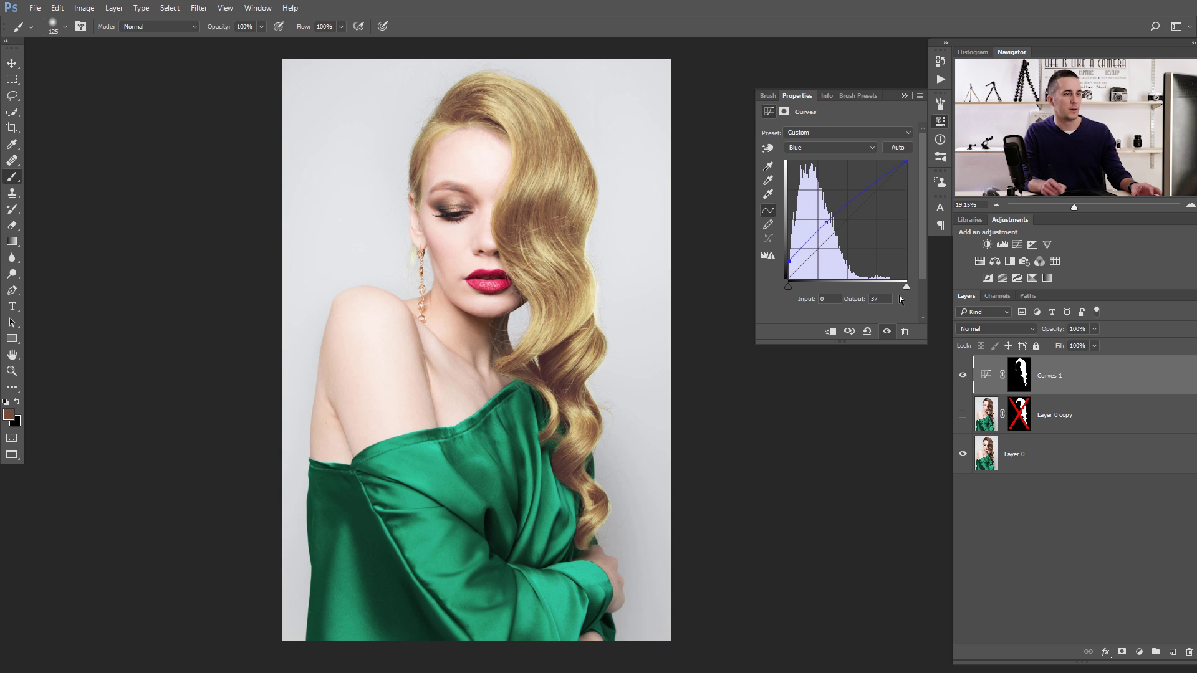
click(965, 374)
click(964, 374)
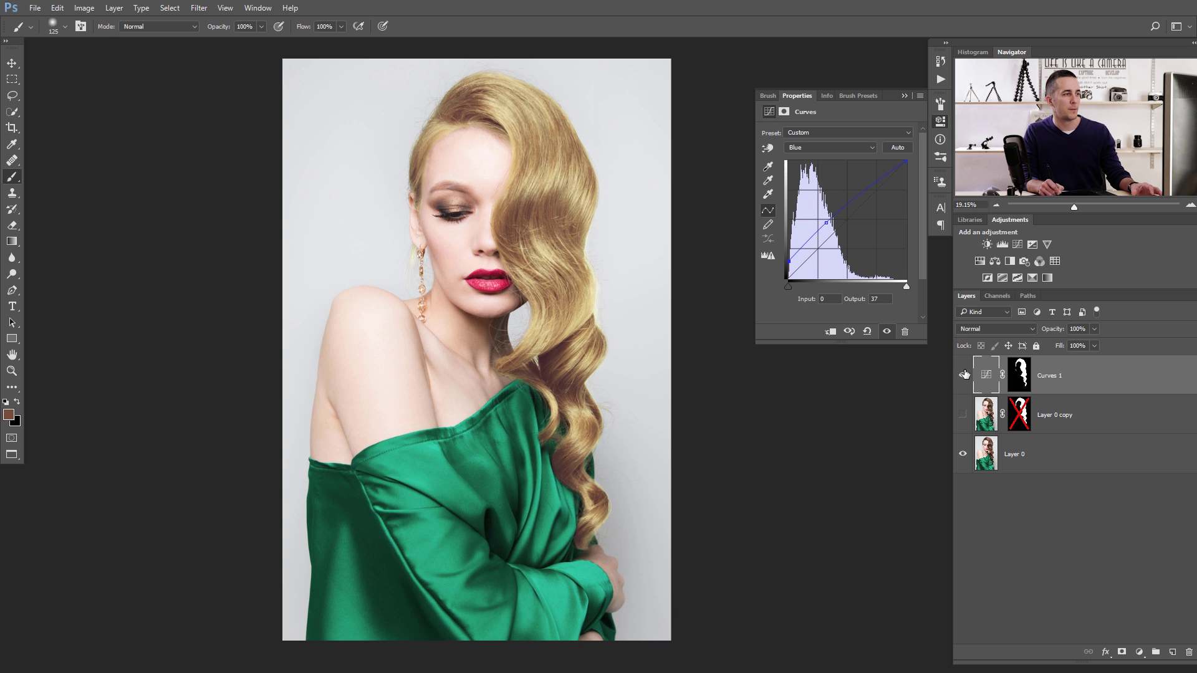
click(963, 374)
click(963, 374)
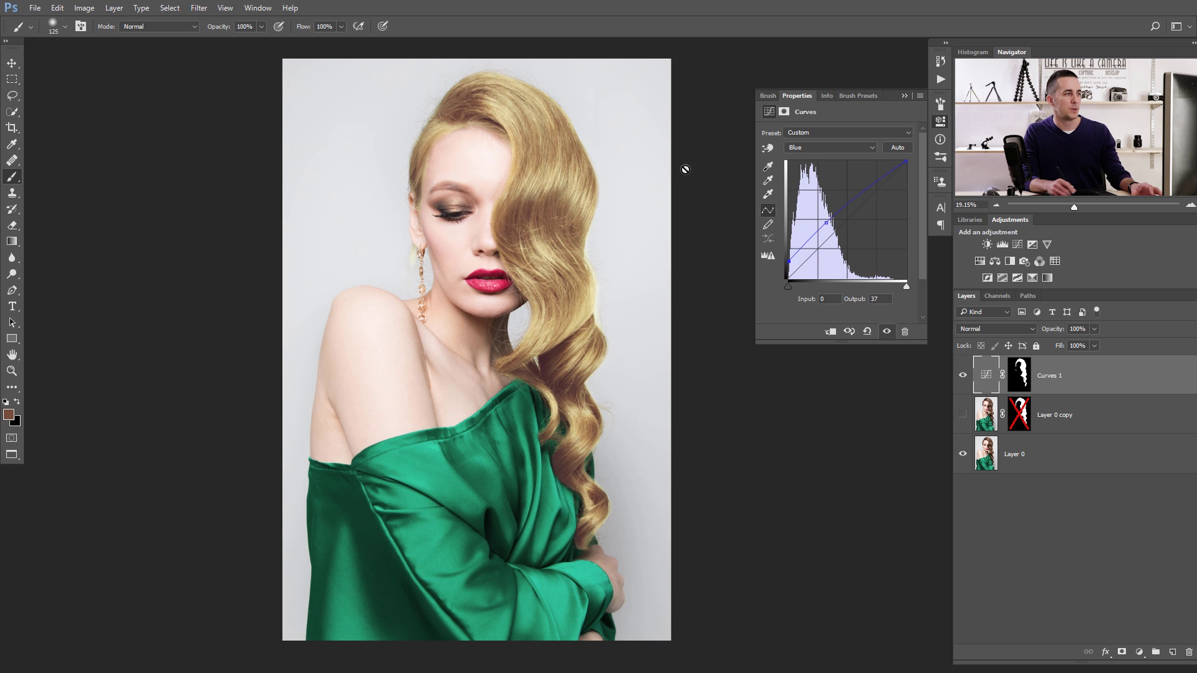
- Set the composite RGB curve point to input 104, output 120, and the Red channel's to input 78, output 144
click(826, 152)
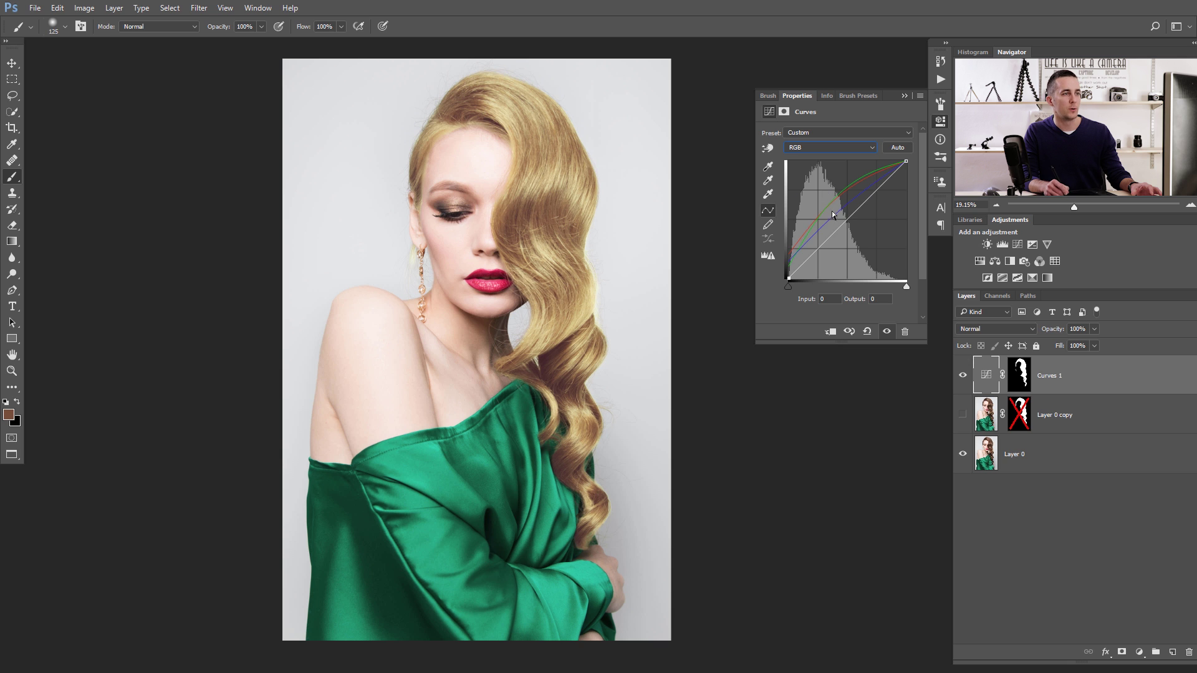
drag(842, 223, 837, 222)
click(829, 147)
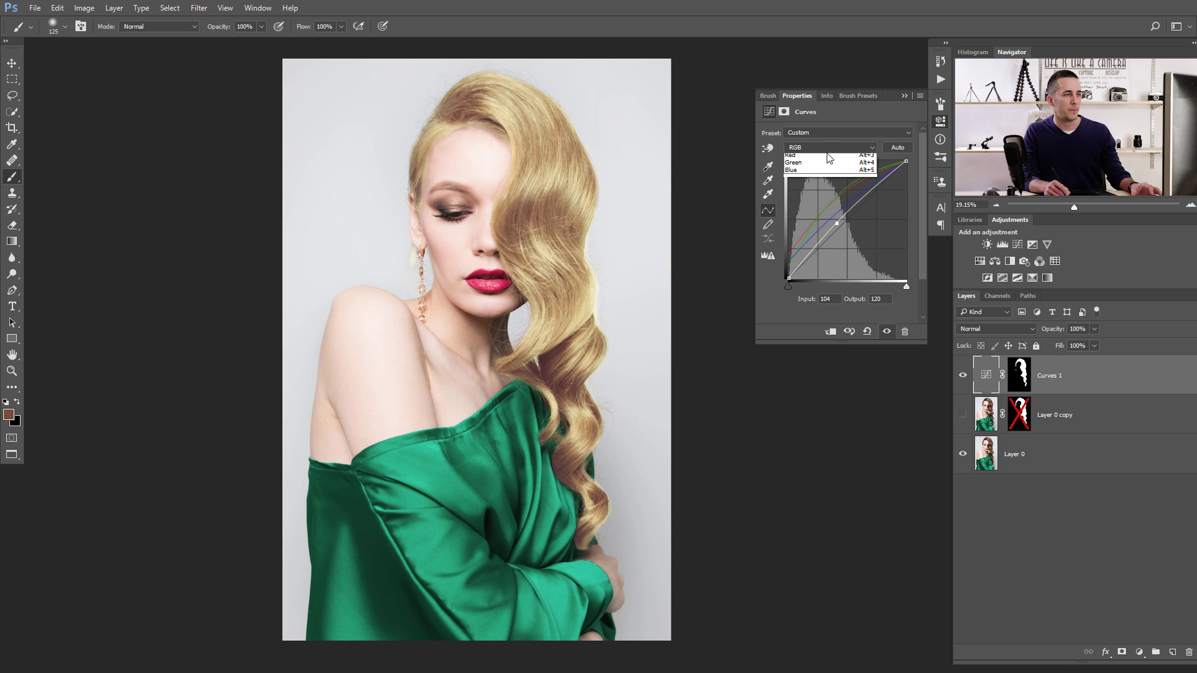
click(821, 166)
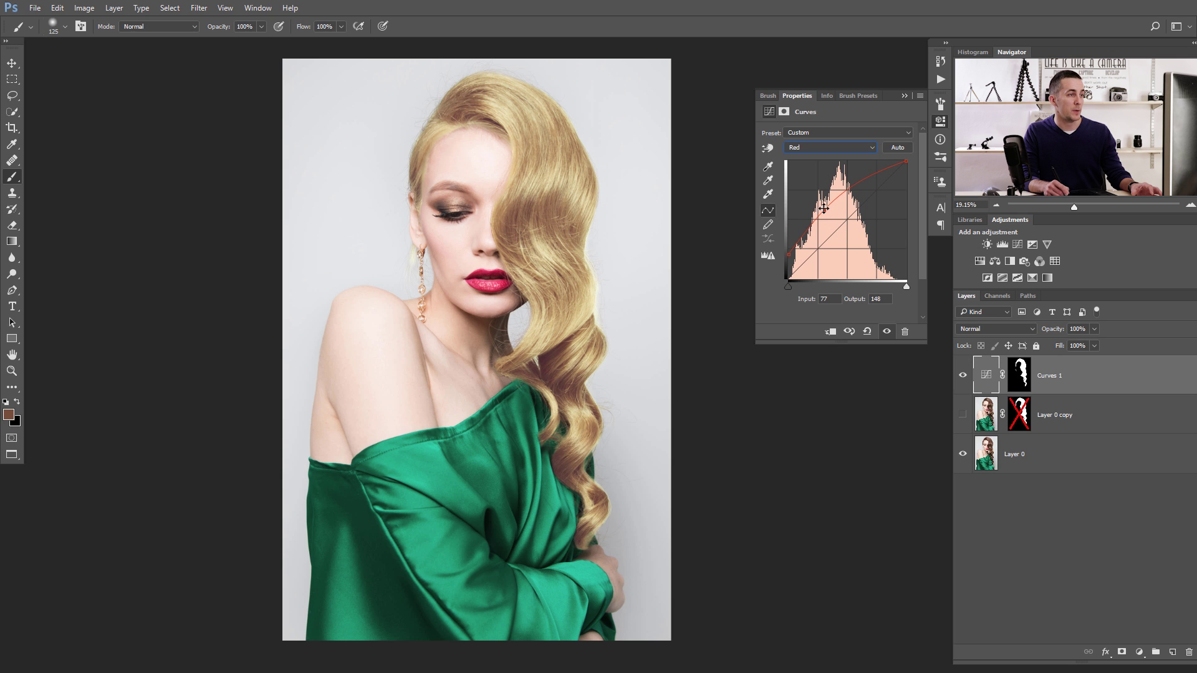
drag(823, 208, 824, 212)
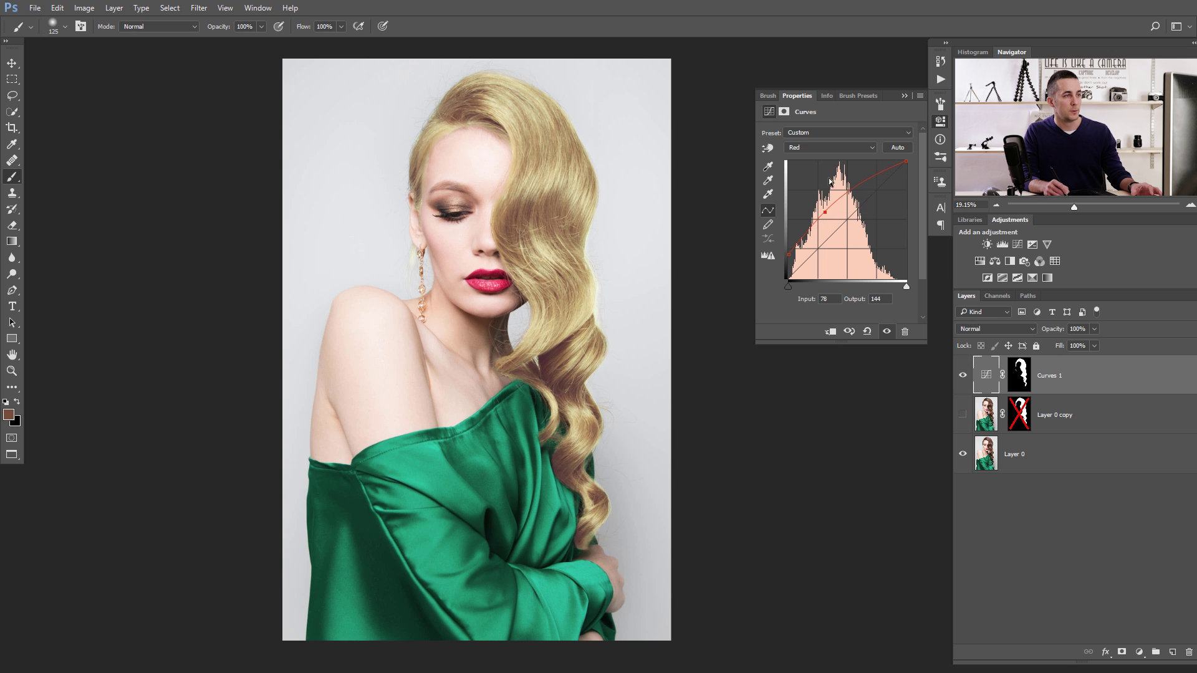
- Fine-tune the Green channel's curve point slightly, and return to the Red channel's curve
click(829, 147)
click(822, 173)
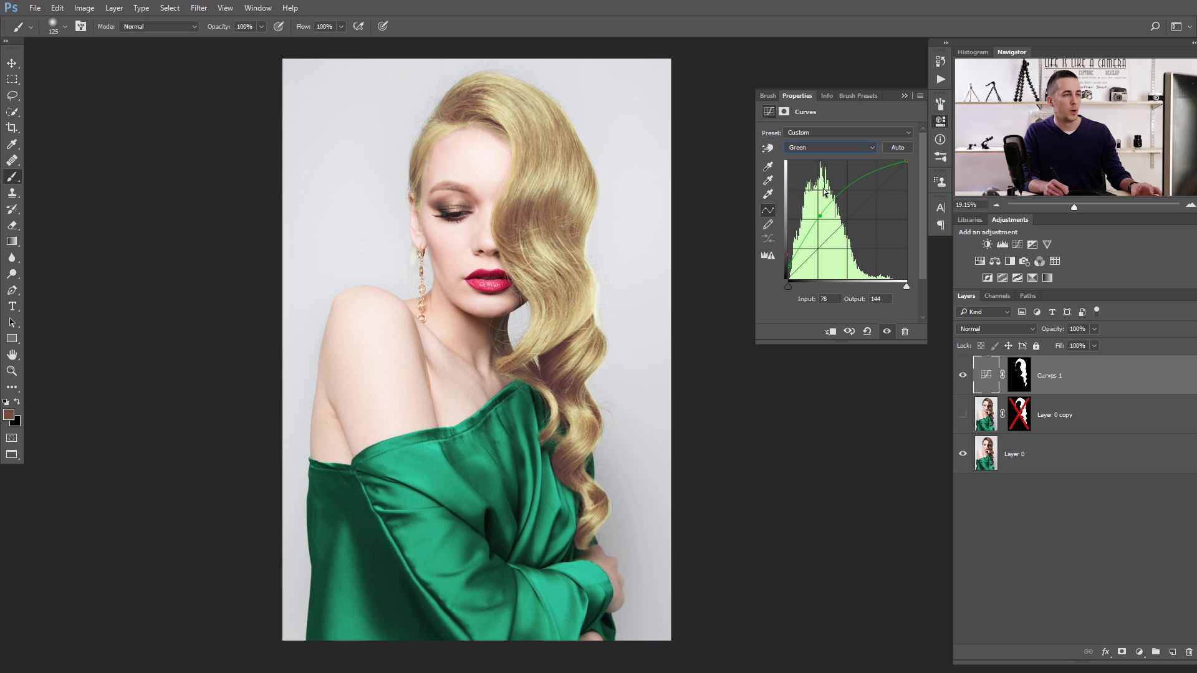
drag(819, 219, 818, 217)
click(817, 149)
click(819, 164)
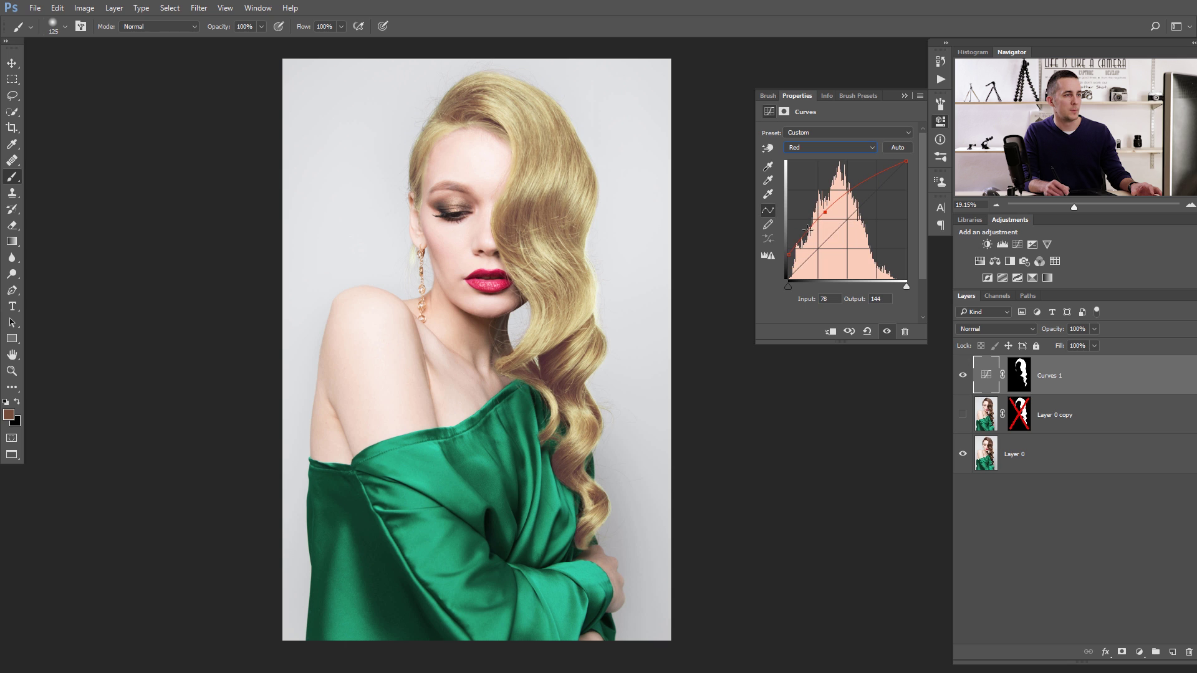
- Lower the Blue channel's curve point to input 83, output 109, and compare the blonde hair with and without the Curves layer
mouse_move(809, 230)
mouse_down()
mouse_move(824, 211)
mouse_move(825, 228)
mouse_up()
click(829, 148)
click(815, 181)
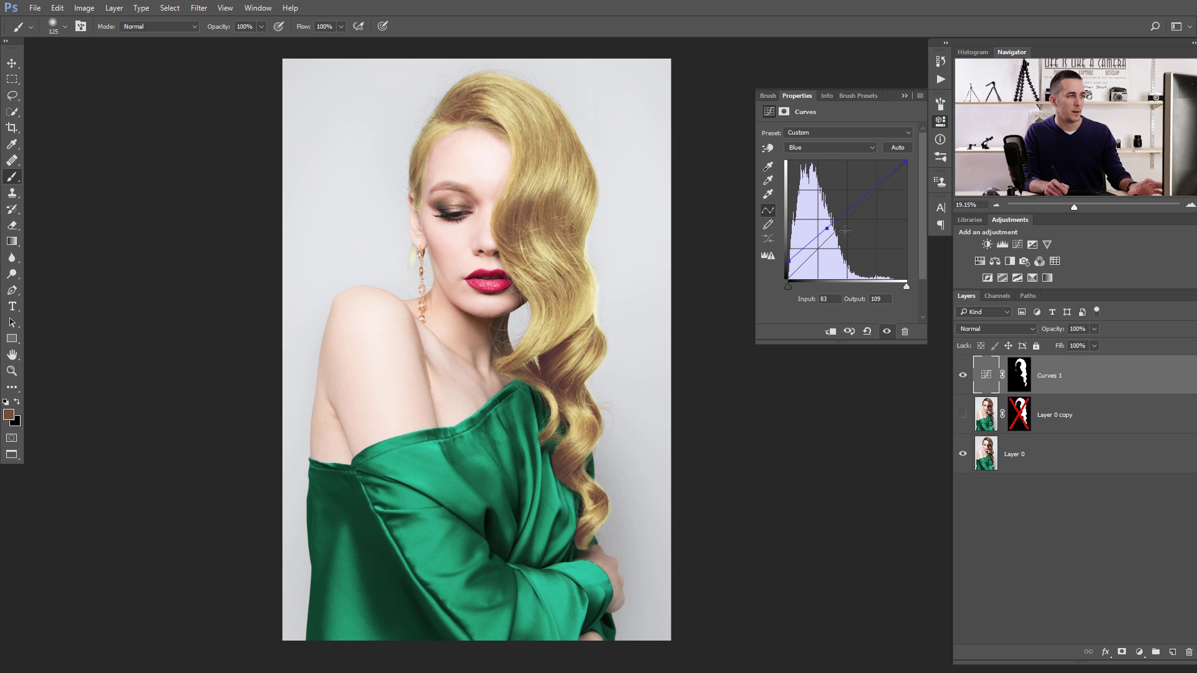
click(962, 377)
click(963, 377)
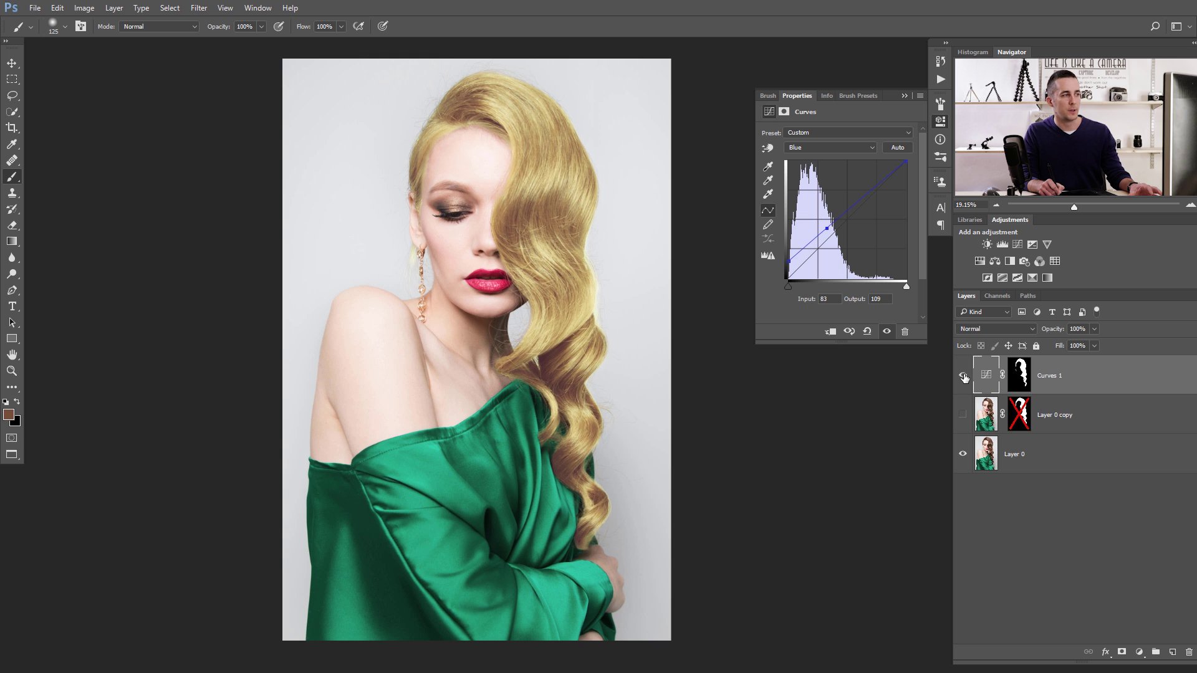
- Compare the blonde hair with and without the Curves layer, and reset the Curves adjustment to its default
click(963, 377)
click(964, 376)
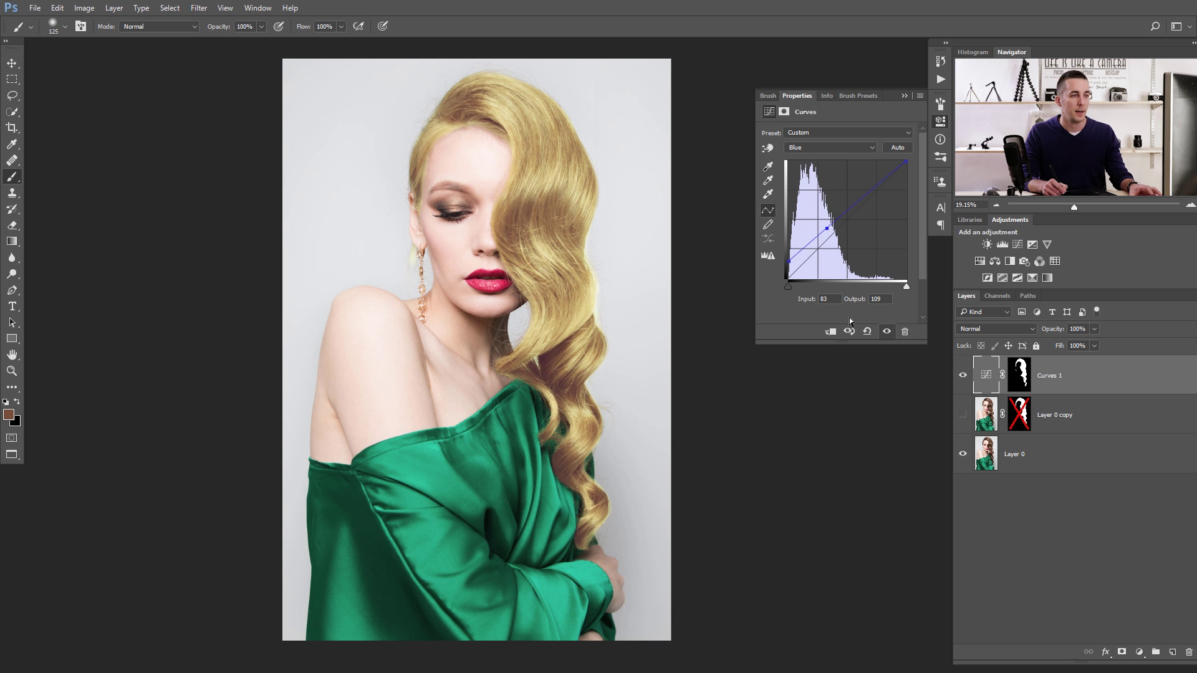
click(867, 332)
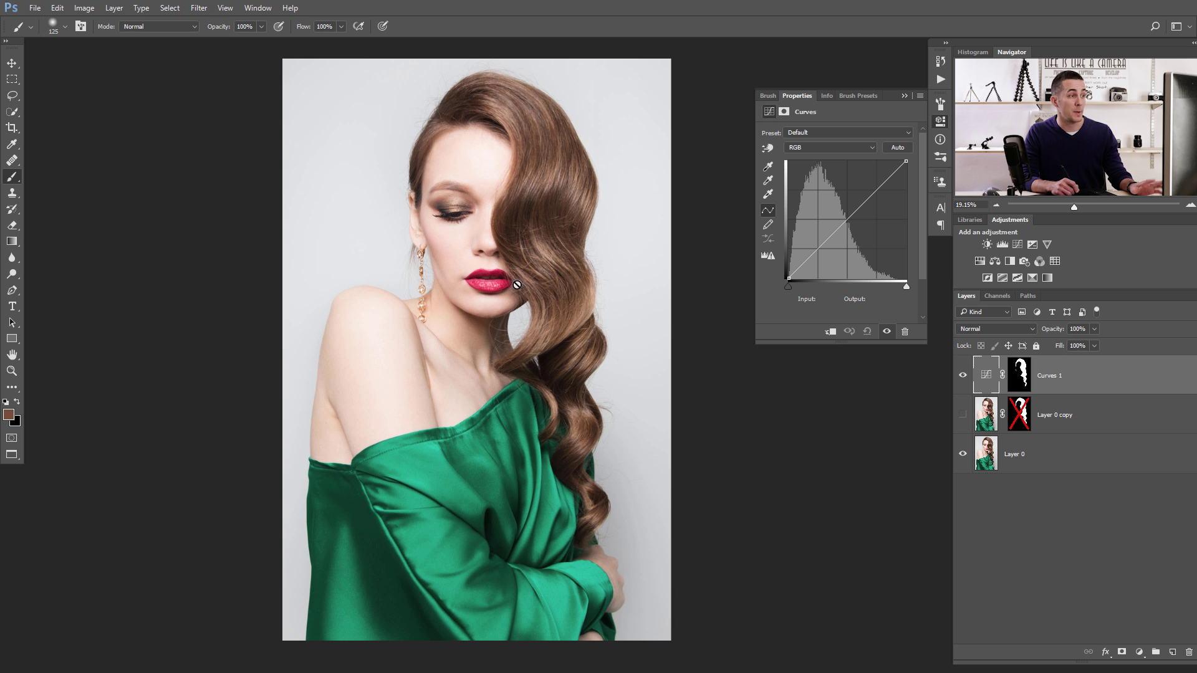
- Set the Red channel's curve point to input 62, output 125, and the Green channel's to input 93, output 53
click(832, 148)
click(818, 166)
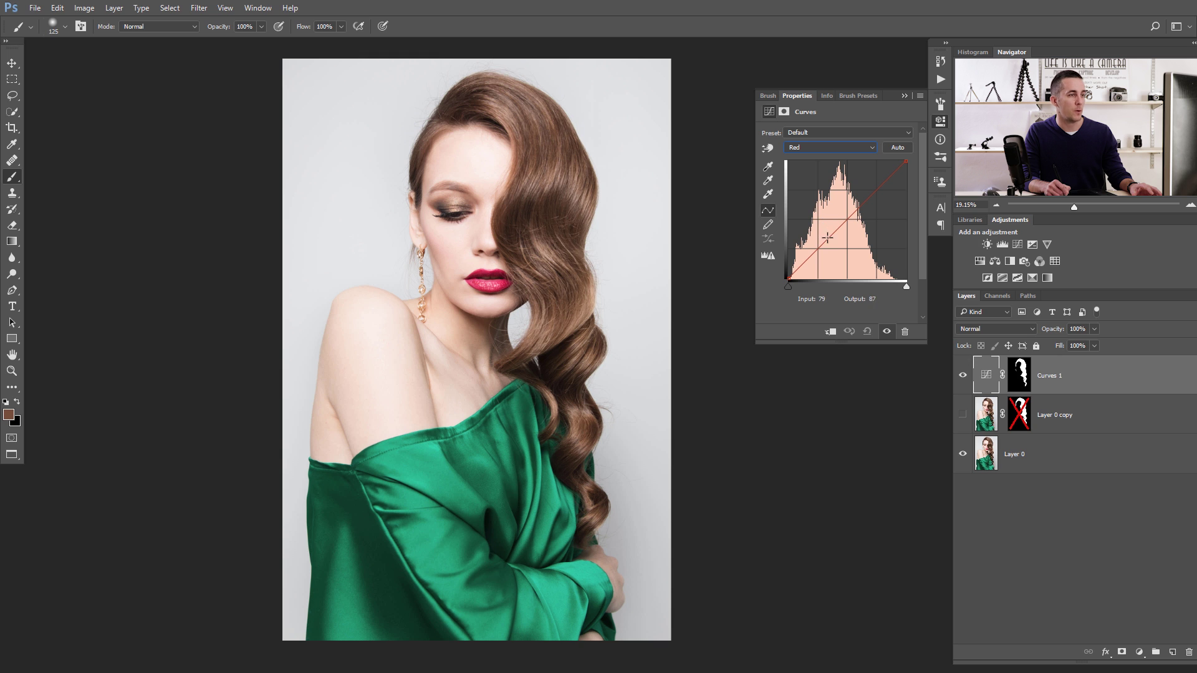
drag(827, 237, 817, 221)
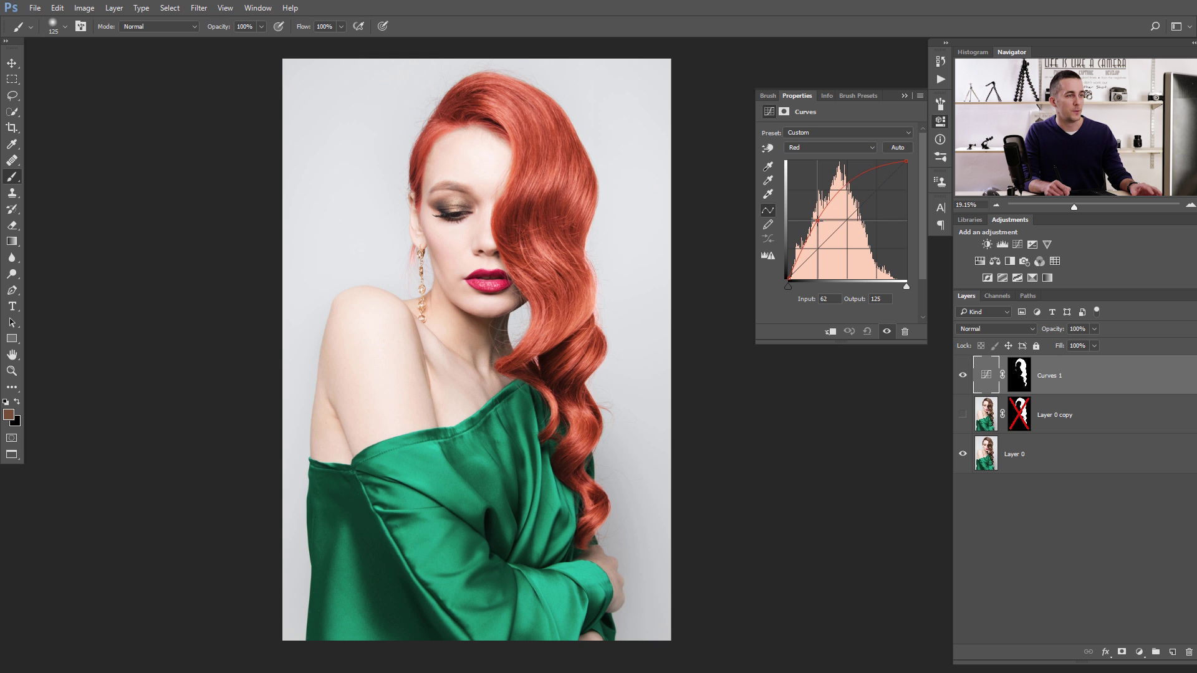
click(817, 150)
click(819, 177)
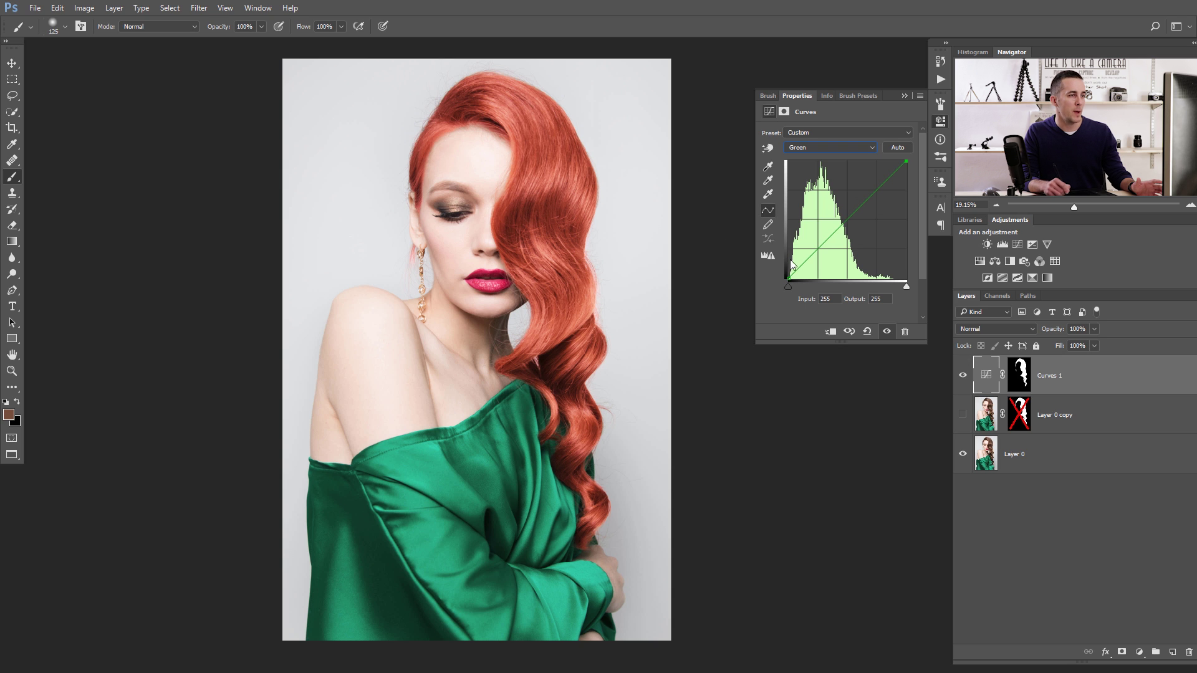
drag(822, 243, 831, 255)
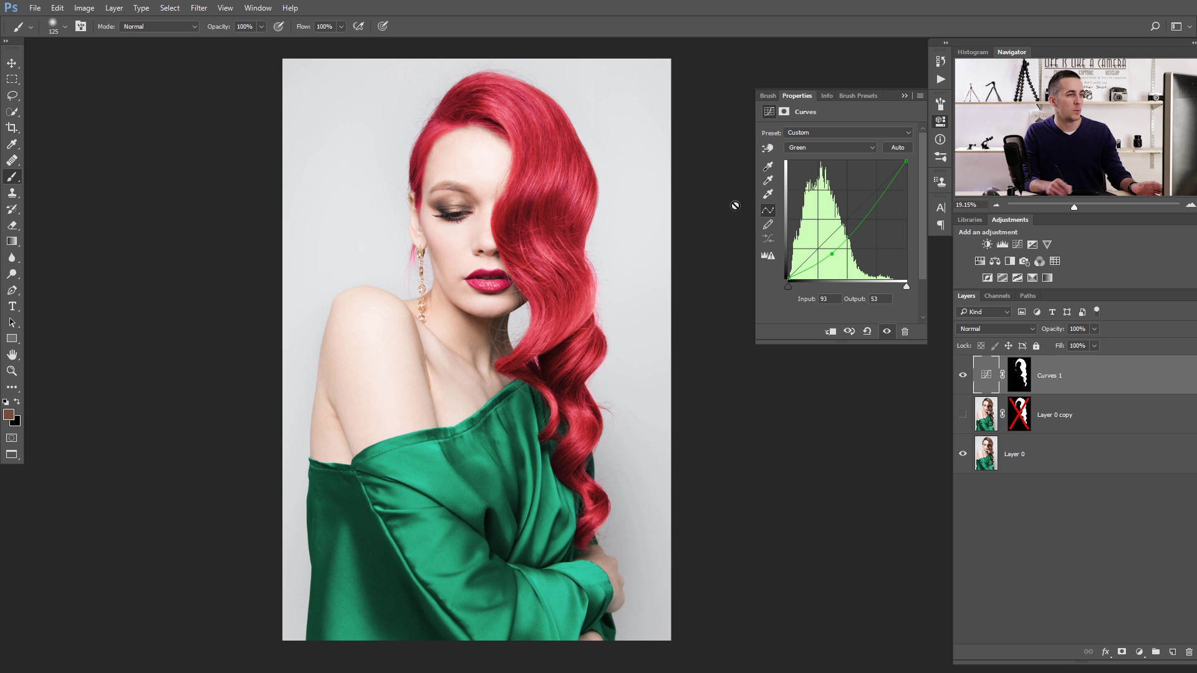
- Raise the Blue channel's curve point to input 67, output 82, and reset the Curves adjustment to its default
click(820, 150)
click(810, 181)
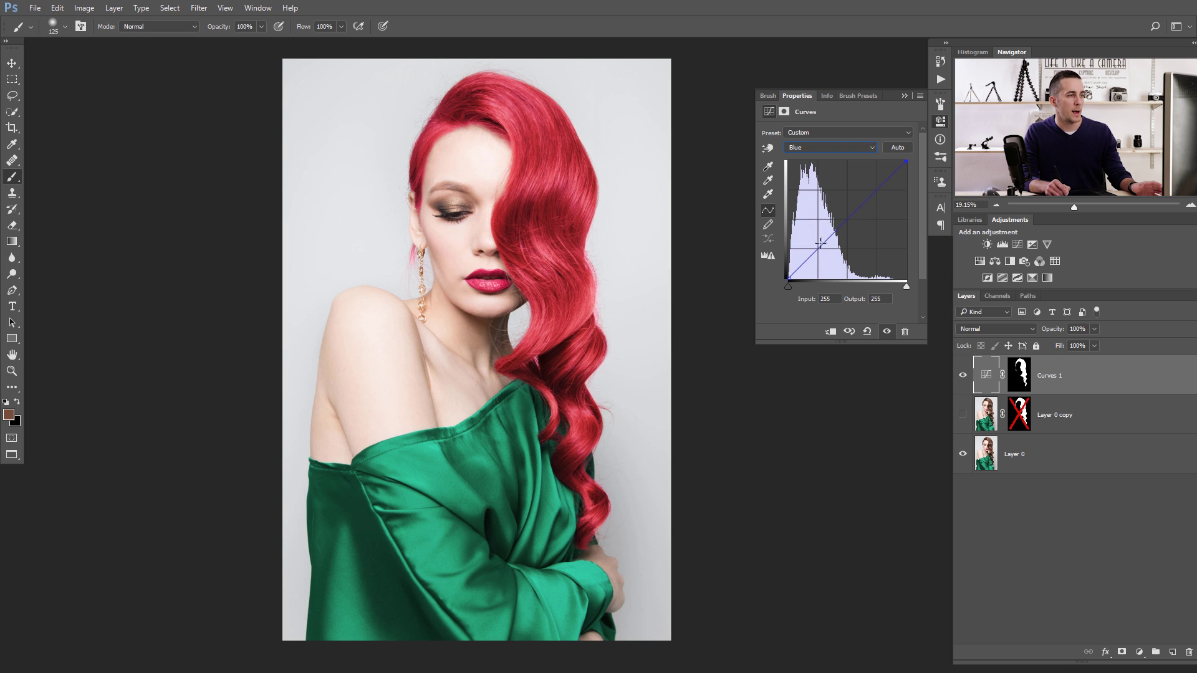
drag(820, 243, 819, 240)
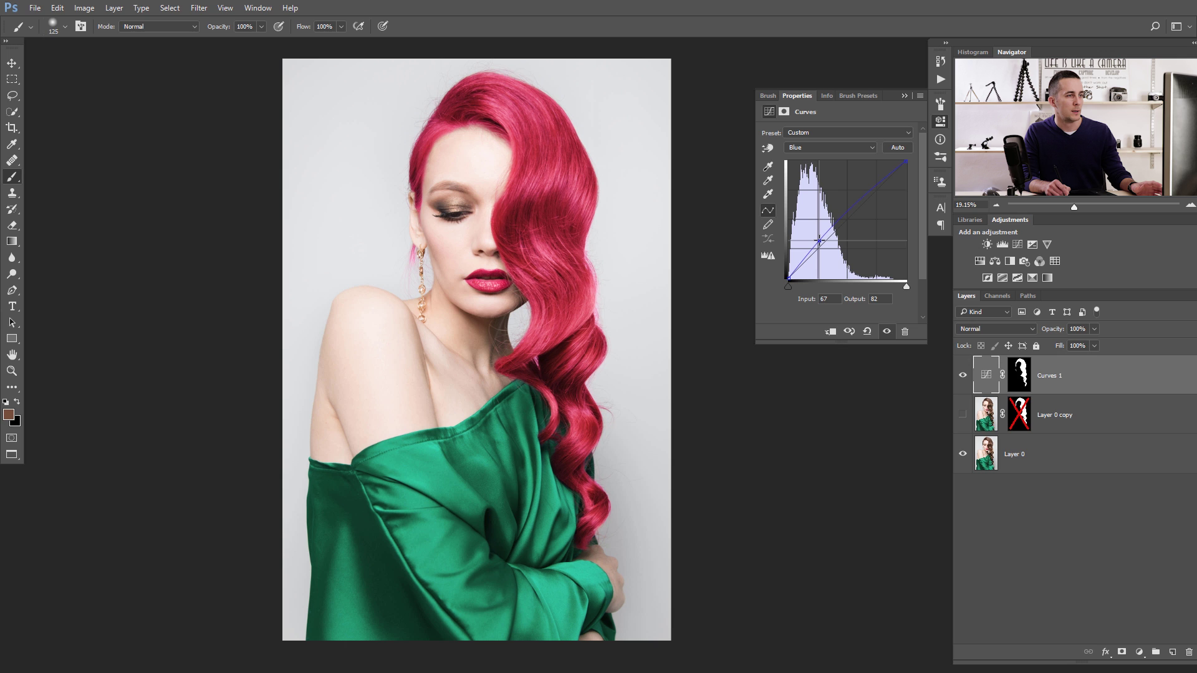
drag(819, 241, 819, 240)
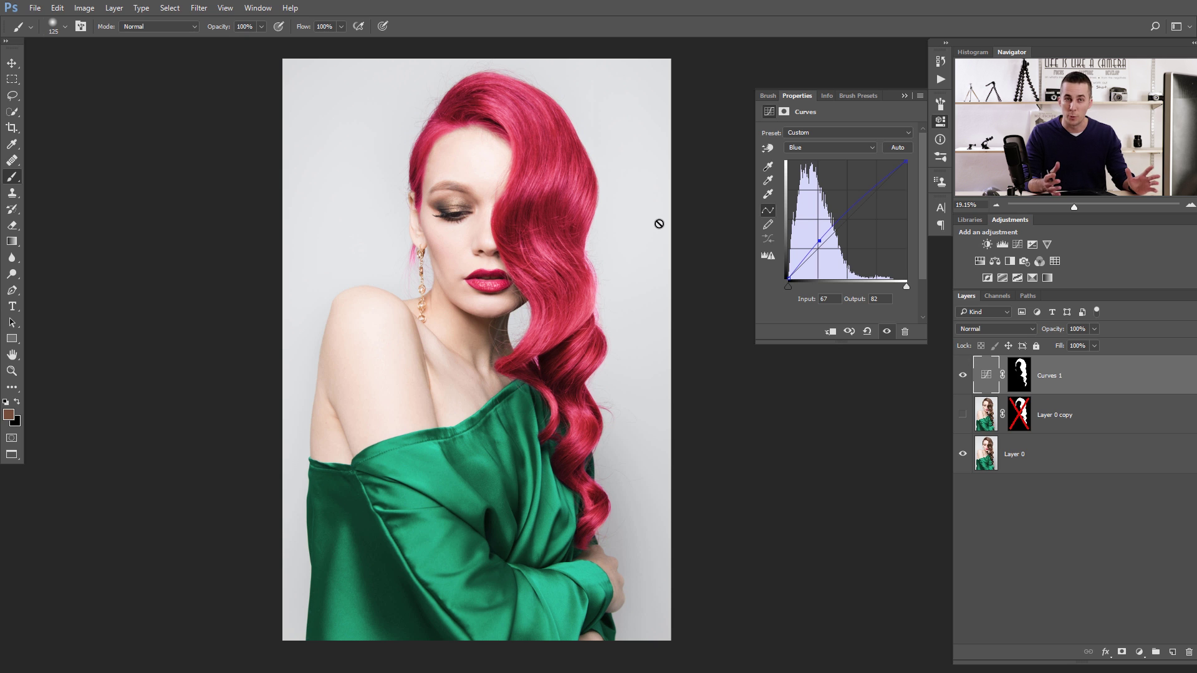
click(868, 332)
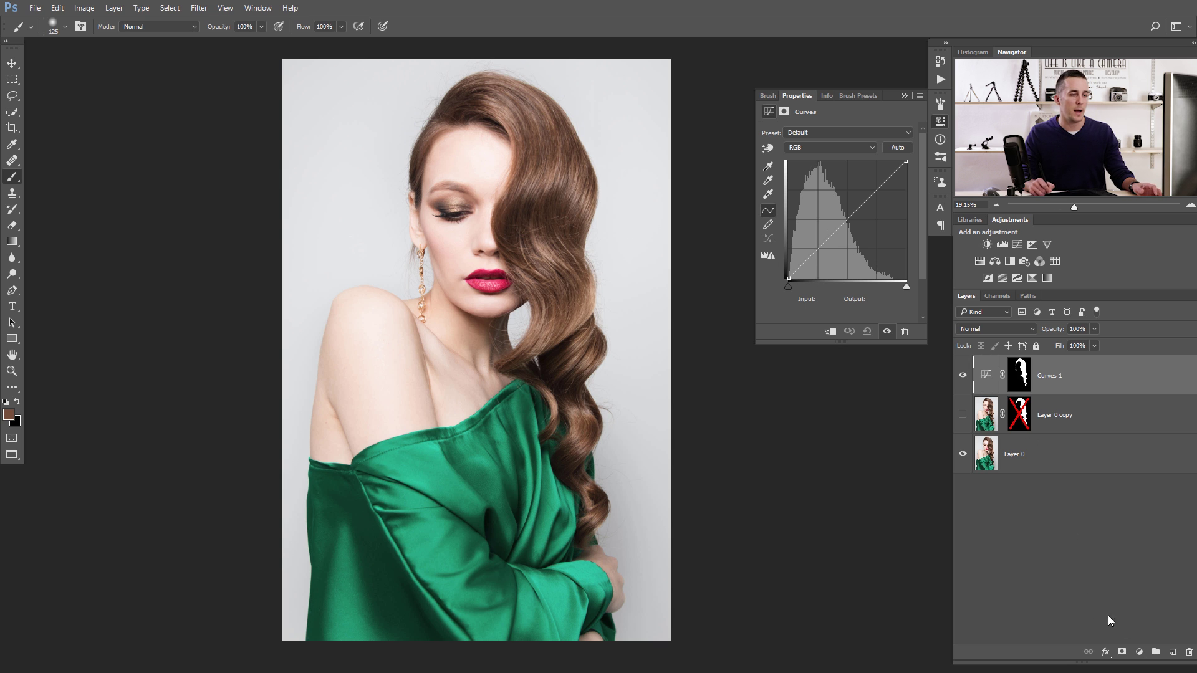
- Add a Hue/Saturation adjustment layer above Curves 1 and replace its mask with the hair mask from Curves 1
click(1139, 651)
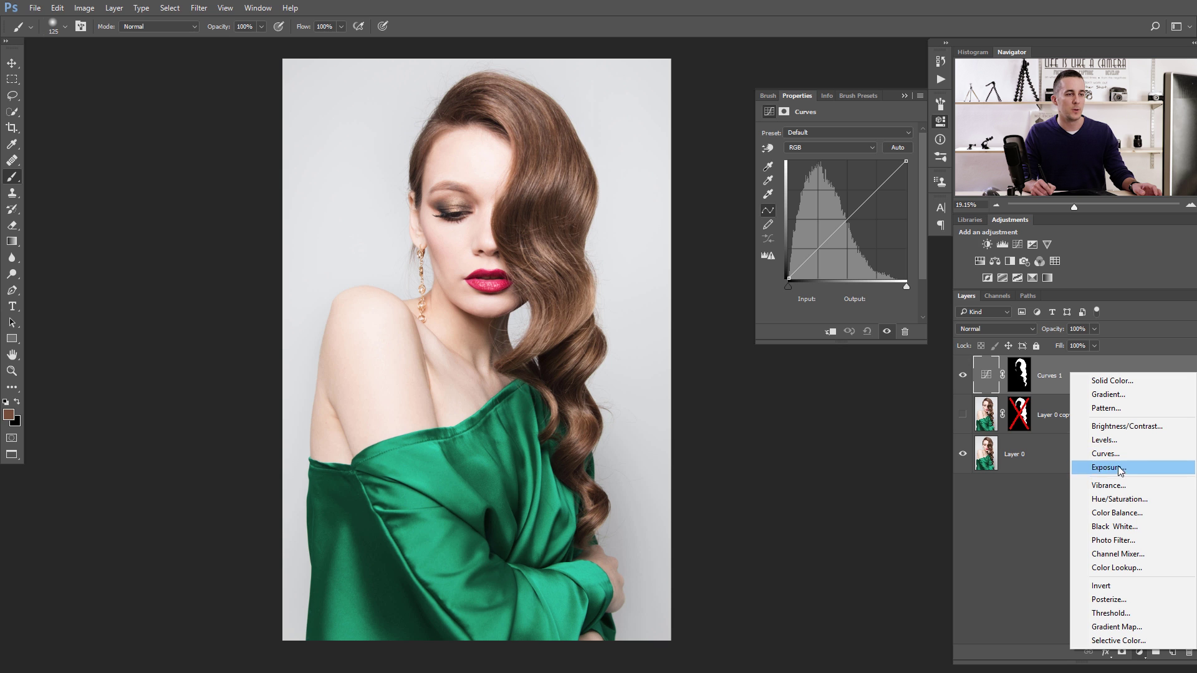
click(1116, 499)
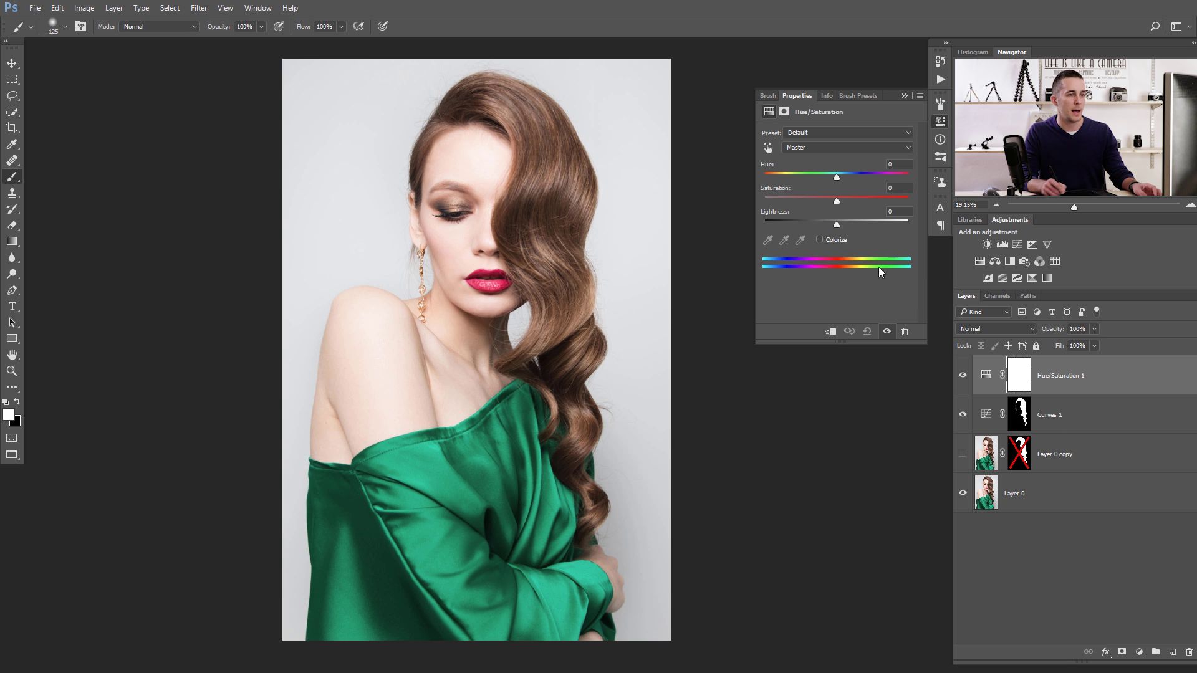
drag(1020, 415, 1018, 374)
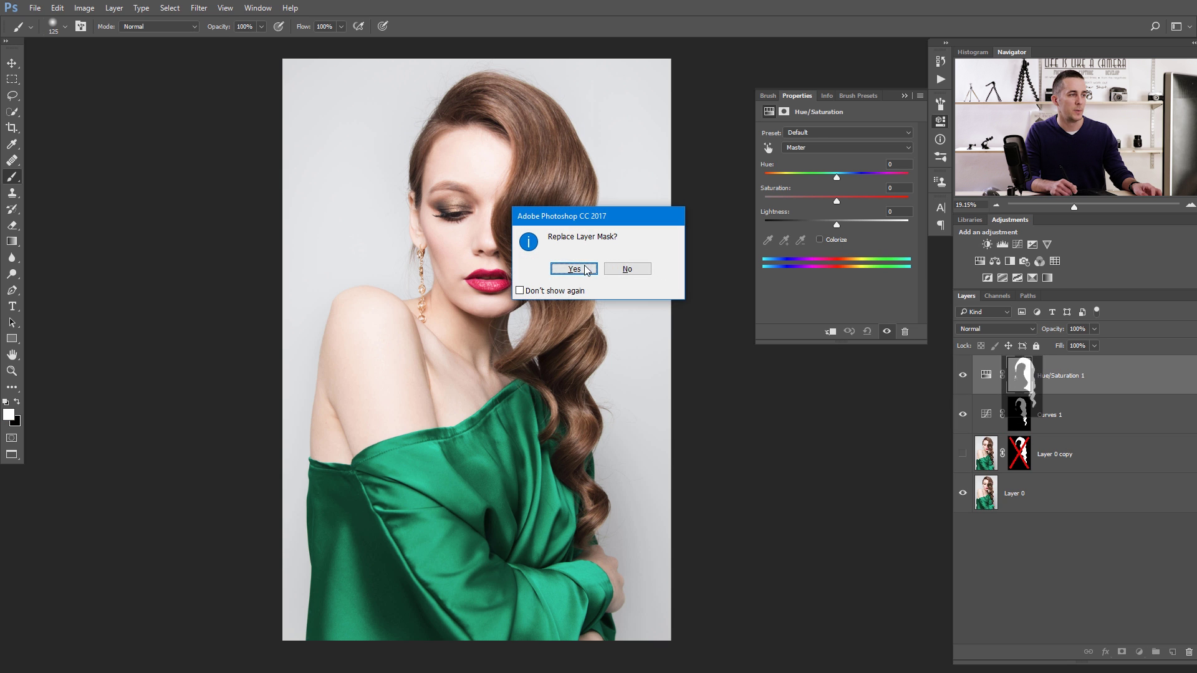
click(573, 269)
- Darken the hair with the Hue/Saturation layer by setting Saturation to -80 and Lightness to -44
click(979, 373)
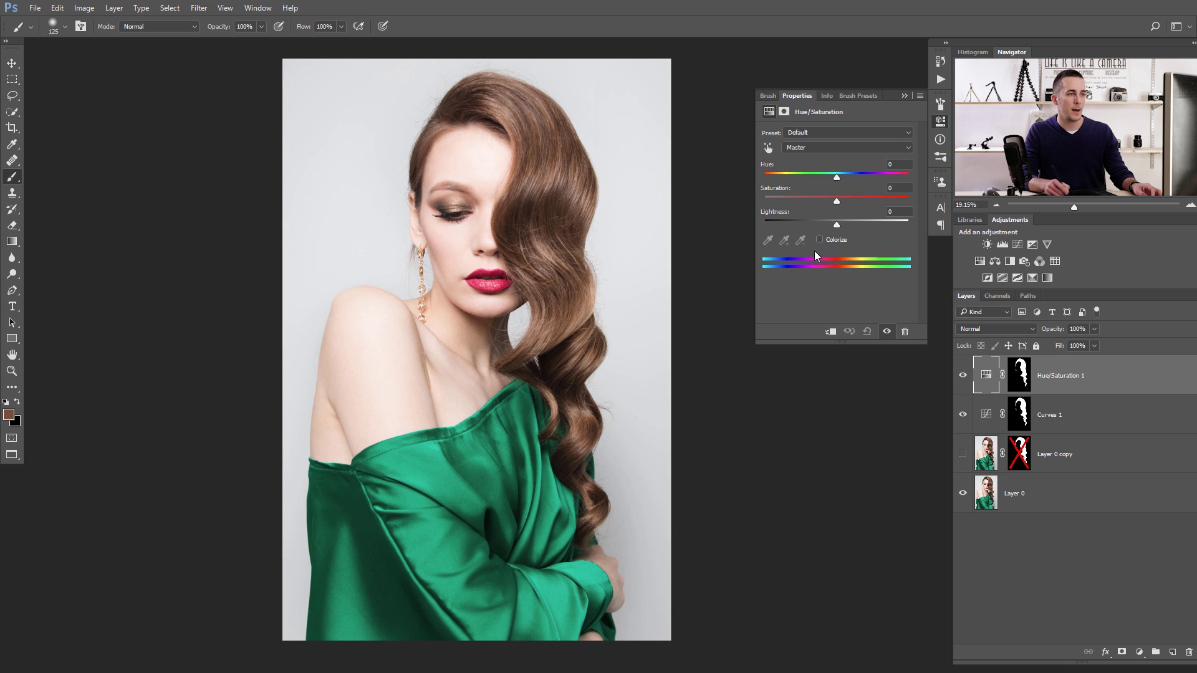
drag(835, 201, 776, 201)
drag(833, 227, 777, 201)
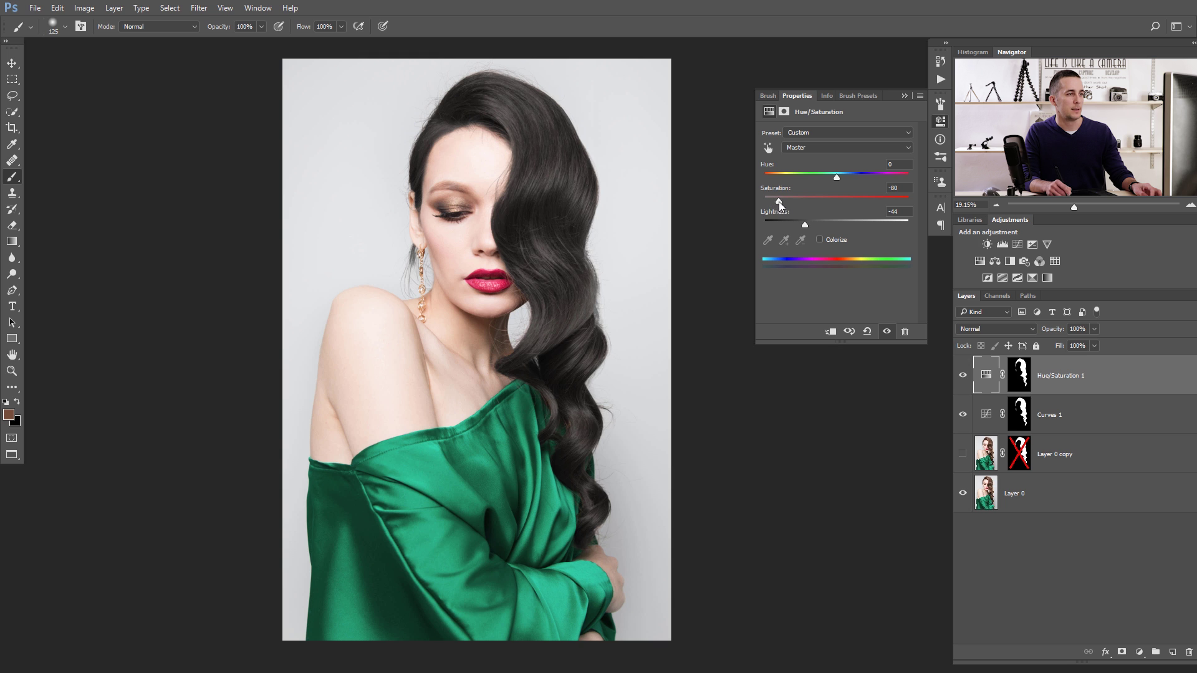
- Delete the Hue/Saturation 1 adjustment layer
click(904, 96)
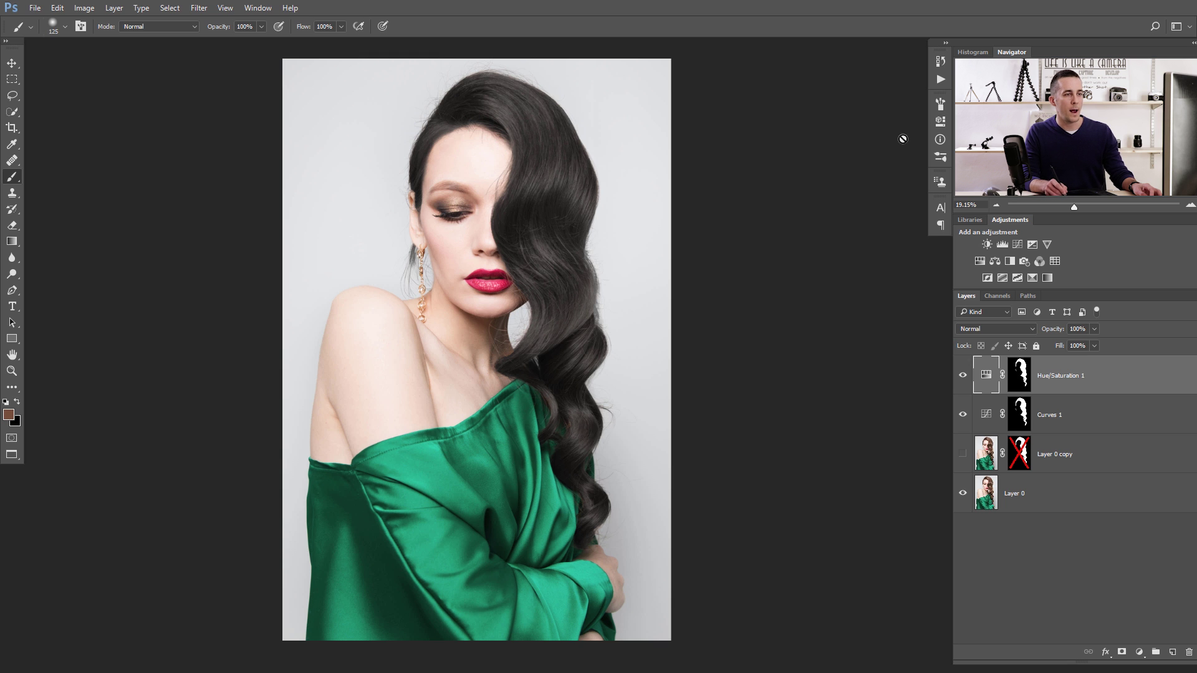
click(1189, 651)
click(574, 268)
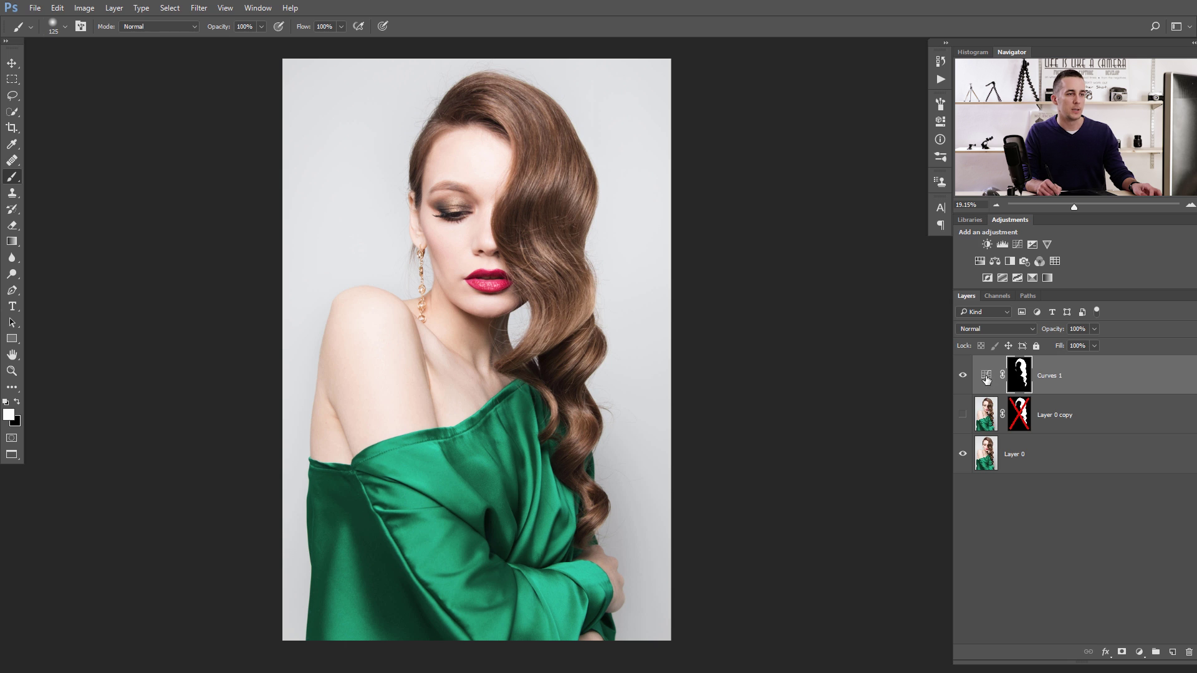
- In Curves 1, lower the Red channel's white point to output 189 and add a curve point at input 110, output 73
double_click(985, 377)
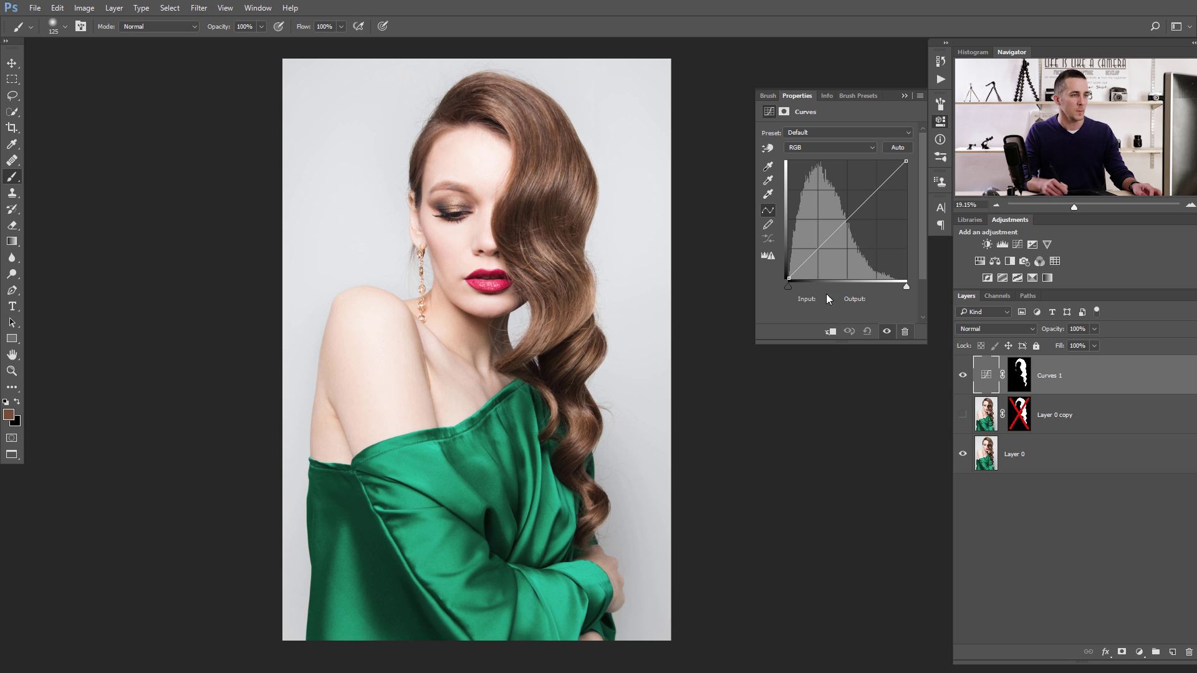
click(831, 149)
click(822, 165)
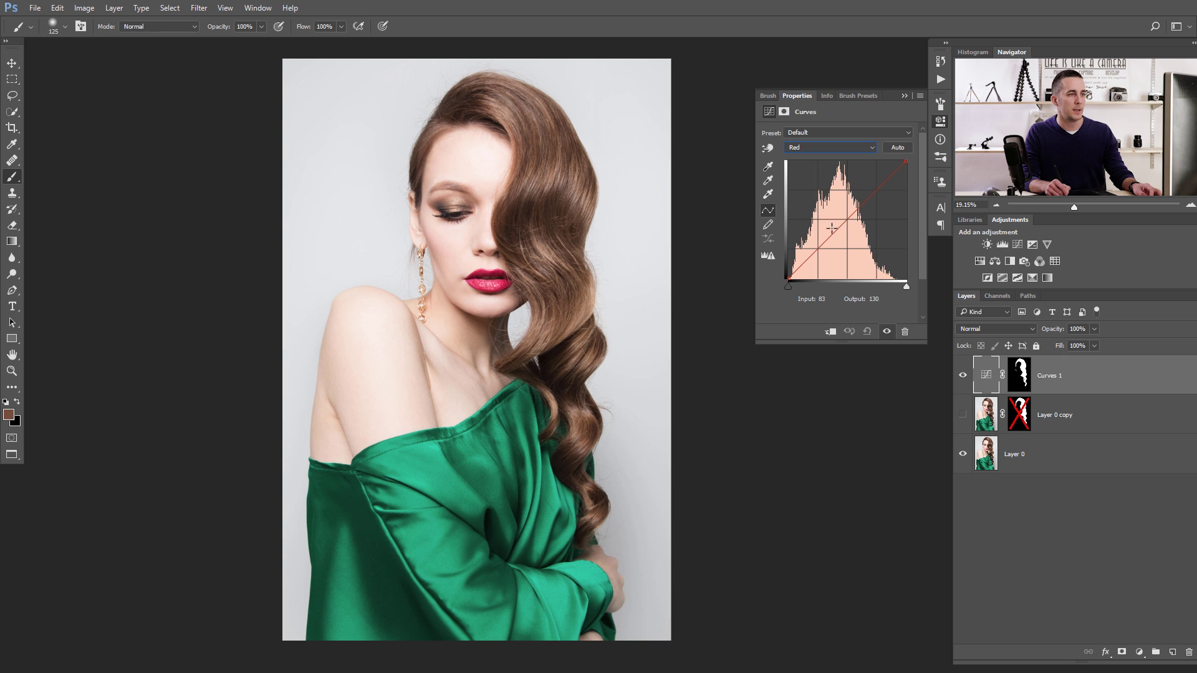
drag(907, 164, 908, 193)
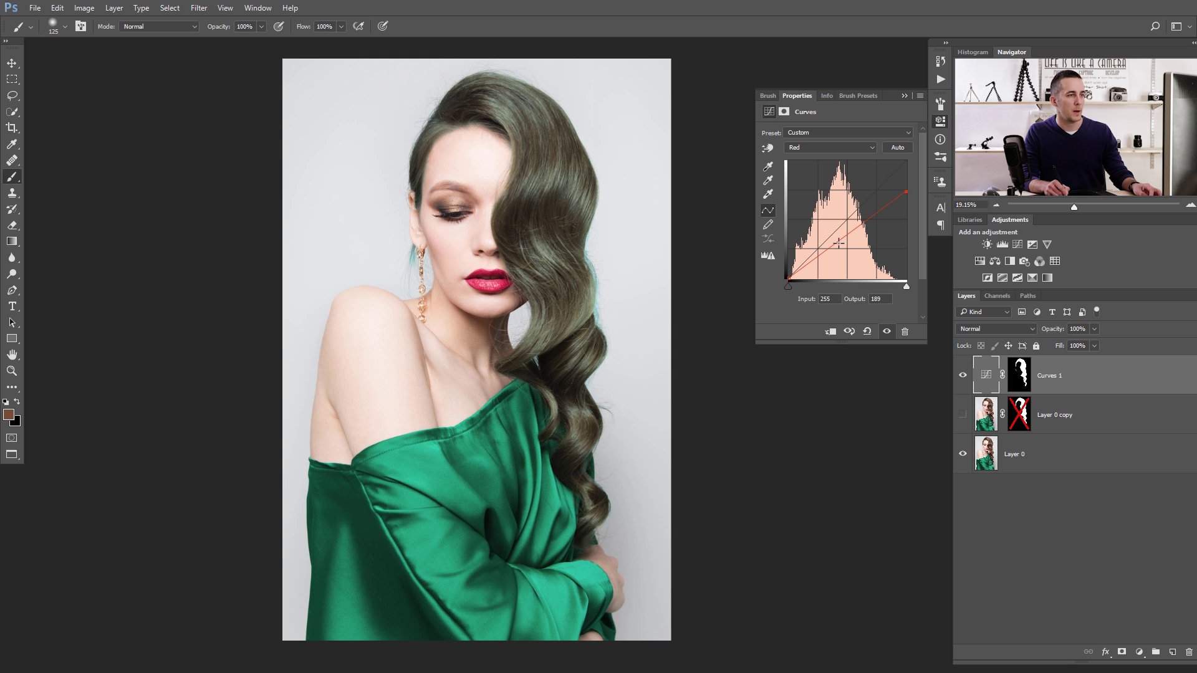
drag(839, 244, 839, 245)
- Lower the Green channel's white point to about output 180 and add a curve point at input 94, output 60
click(823, 147)
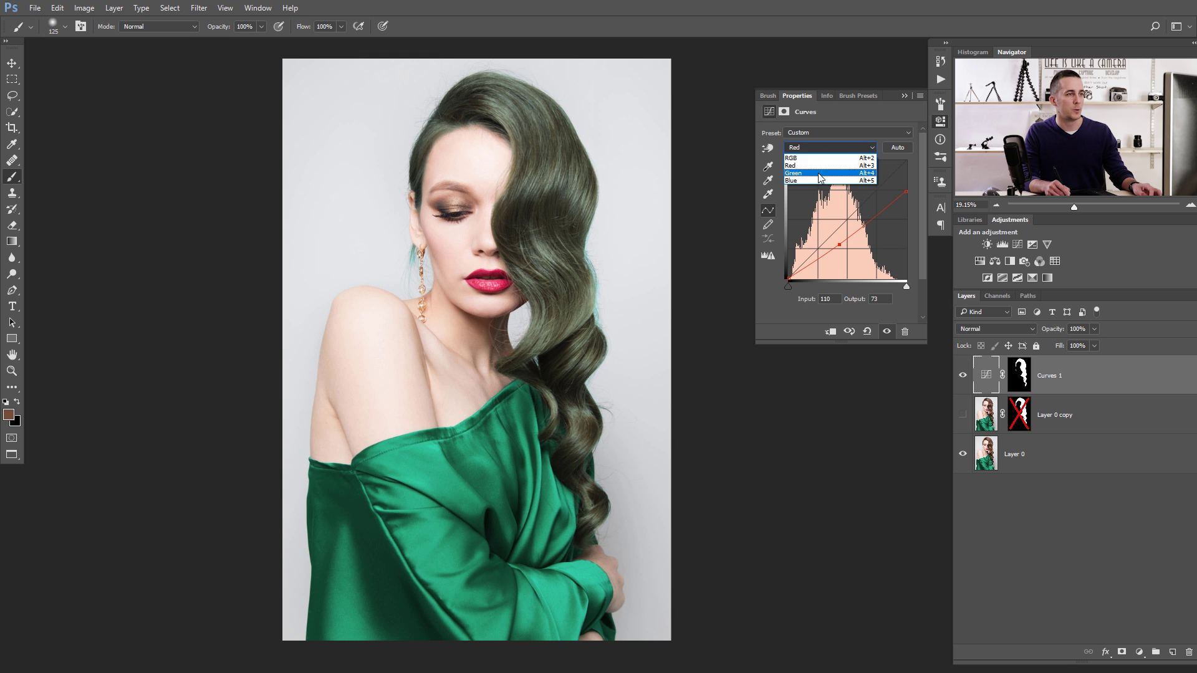
click(818, 173)
drag(907, 162, 911, 195)
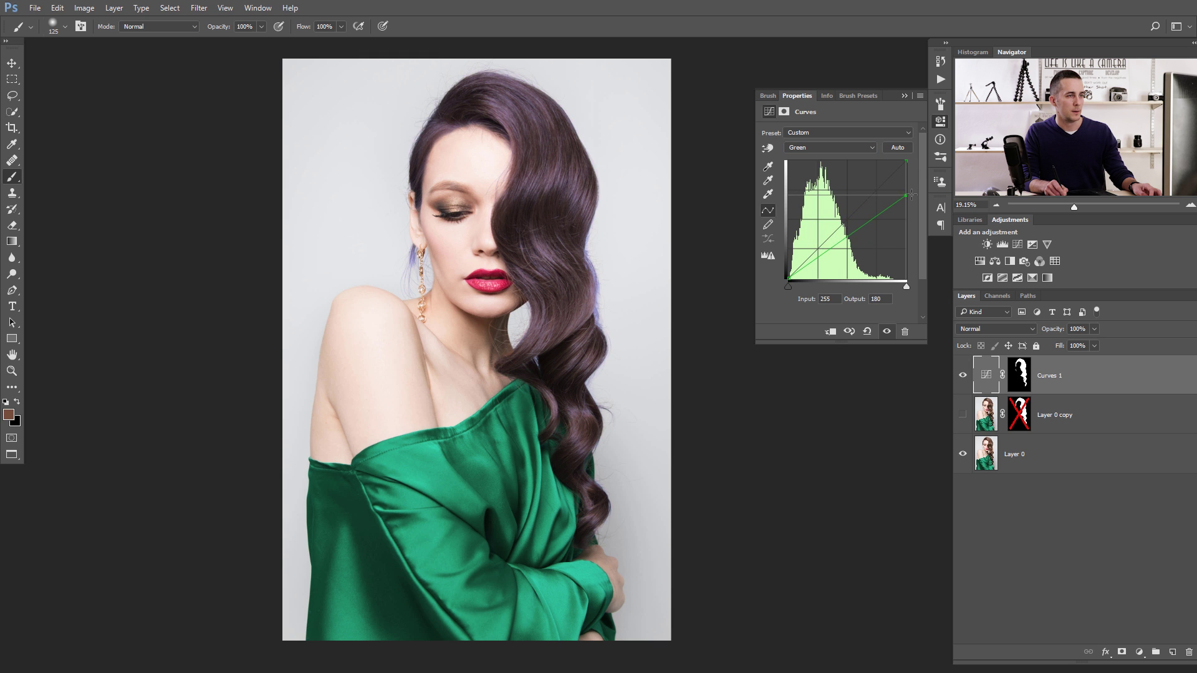
drag(835, 248, 832, 250)
- Lower the Blue channel's white point and add a curve point at input 91, output 48
click(822, 148)
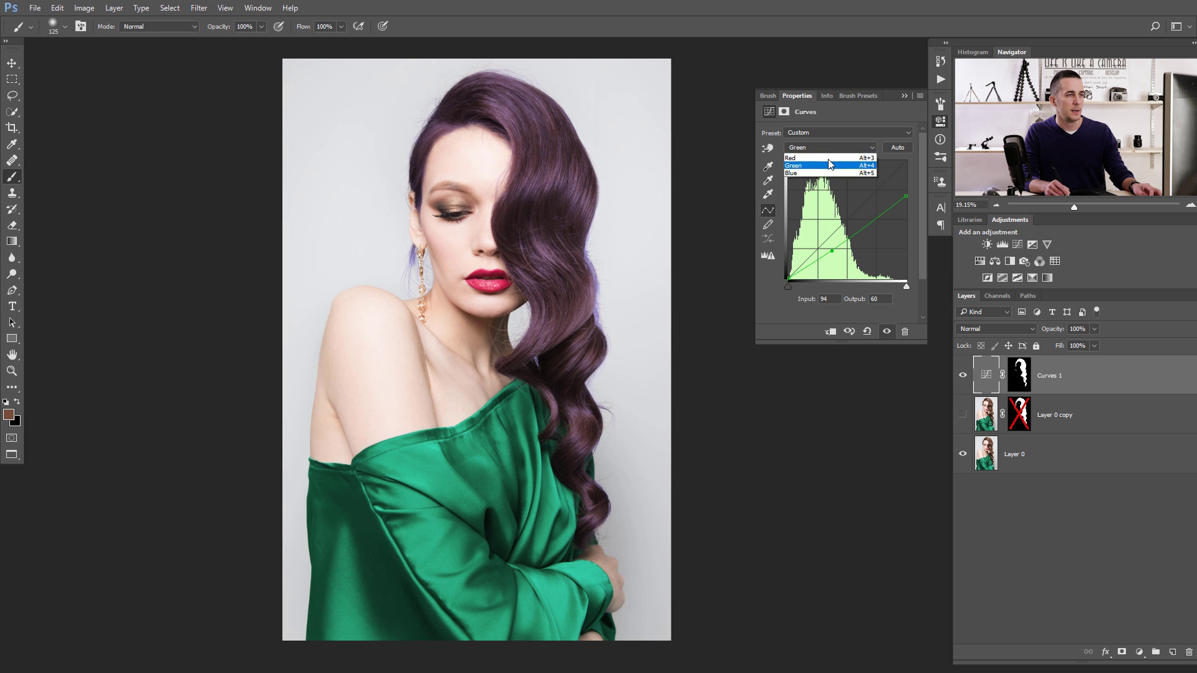
click(829, 165)
click(852, 147)
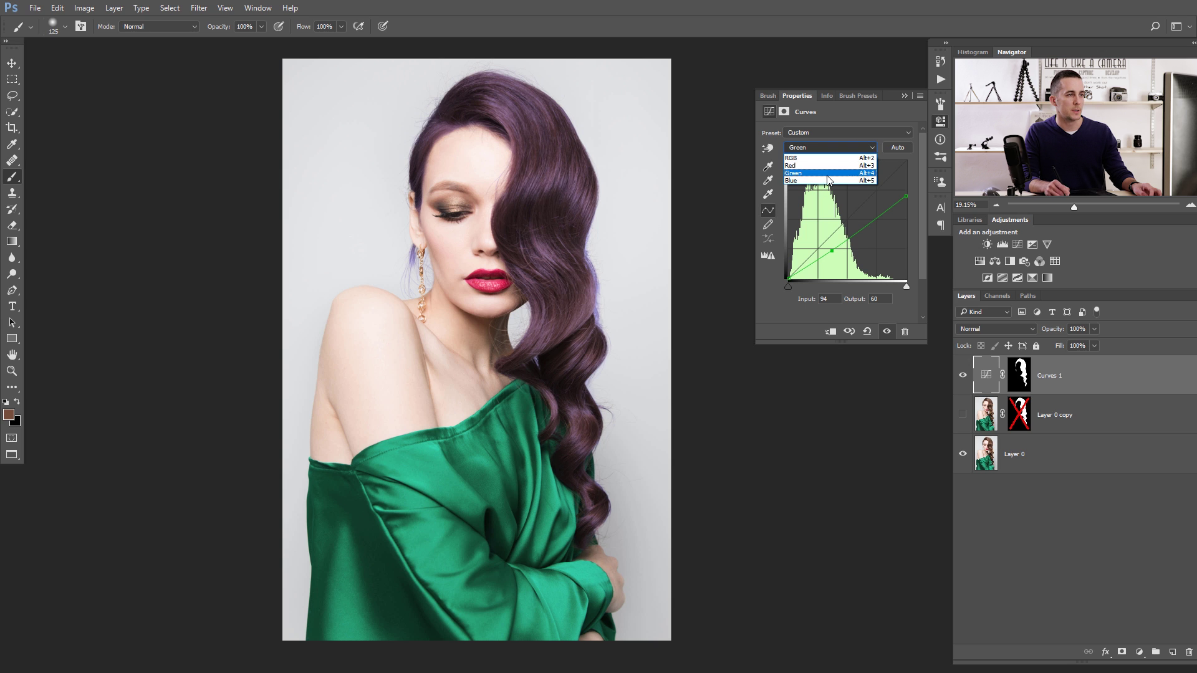
click(826, 175)
drag(907, 161, 913, 203)
drag(836, 250, 831, 256)
- Lower the Red channel's white point to output 170 and its curve point to input 109, output 59
click(832, 150)
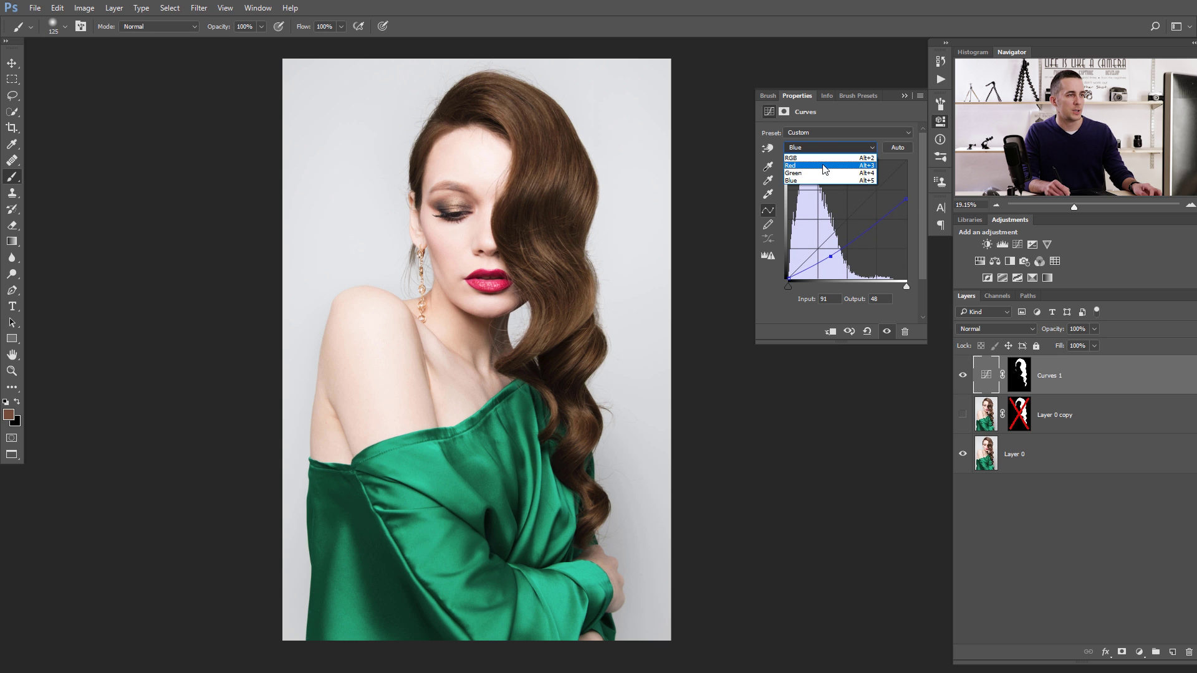
click(829, 161)
drag(906, 193, 905, 201)
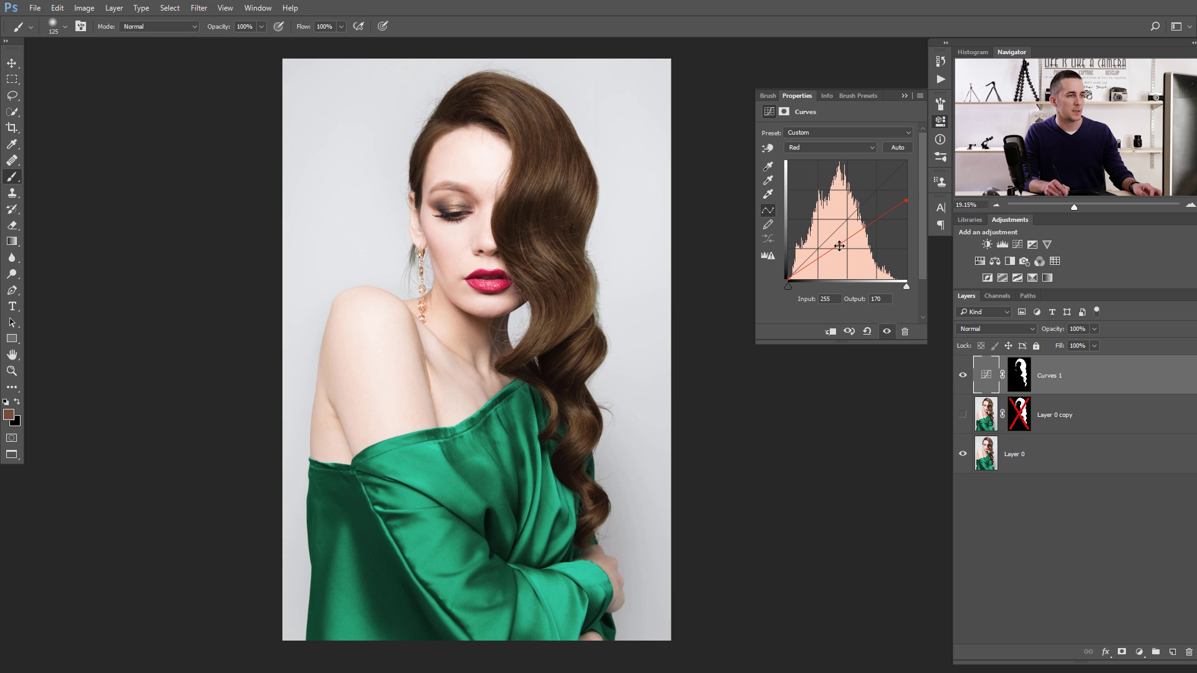
drag(839, 246, 839, 251)
- Lower the Green channel's white point to output 161 and move its curve point to input 108, output 40
click(829, 148)
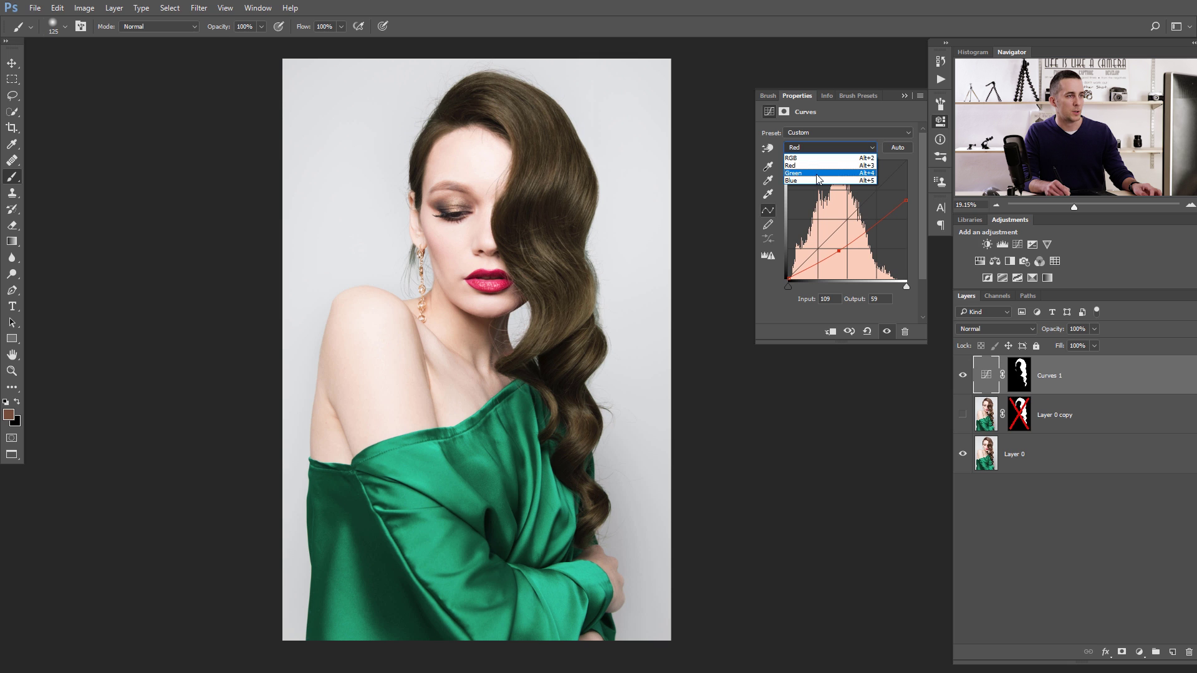
click(818, 173)
drag(907, 197, 905, 205)
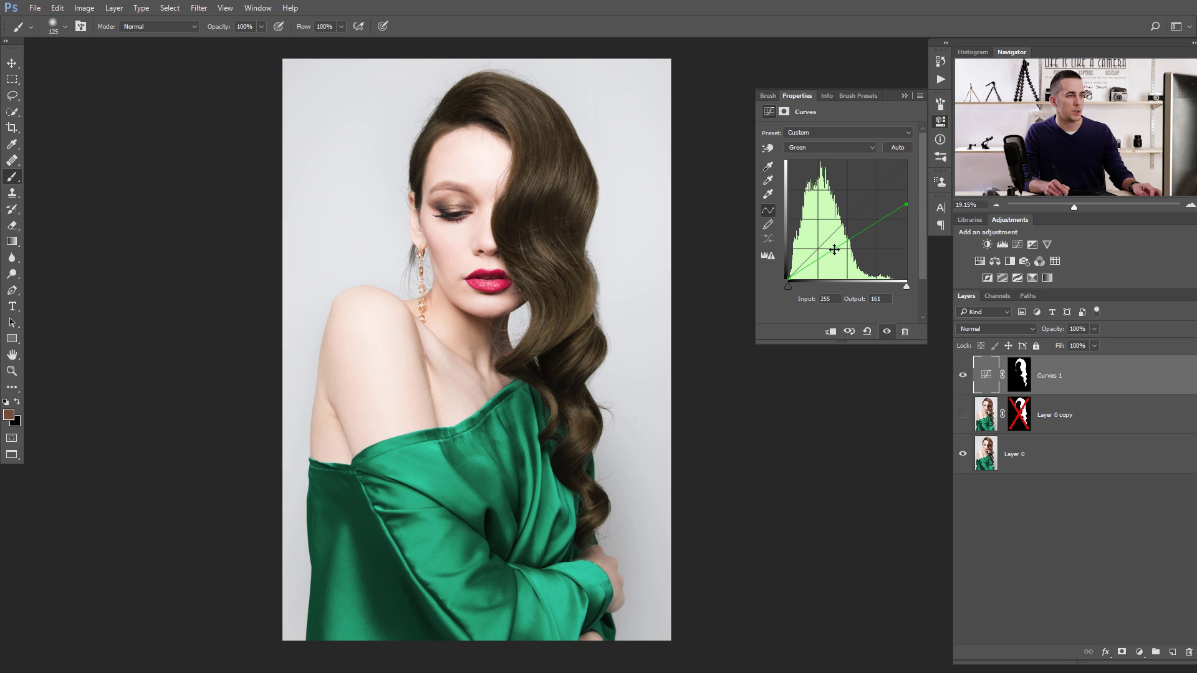
drag(832, 250, 838, 259)
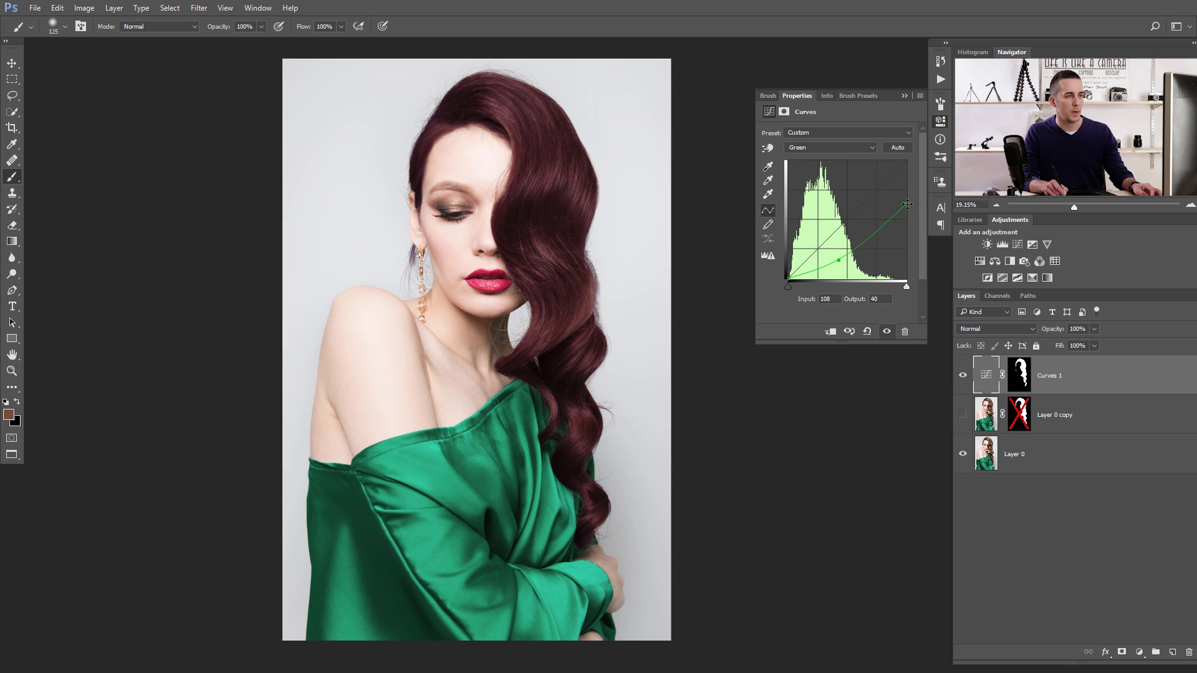
- Lower the Red channel's white point to output 129 and its curve point to input 110, output 33
click(843, 147)
click(835, 159)
drag(907, 202, 905, 220)
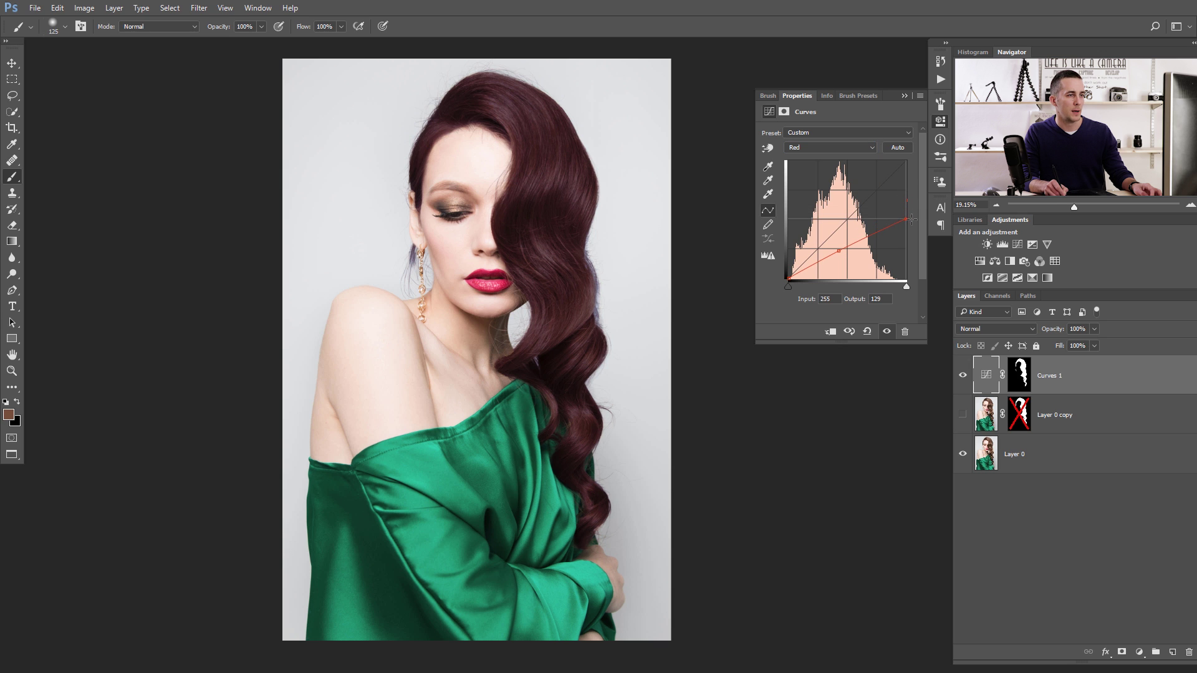
drag(835, 254, 836, 264)
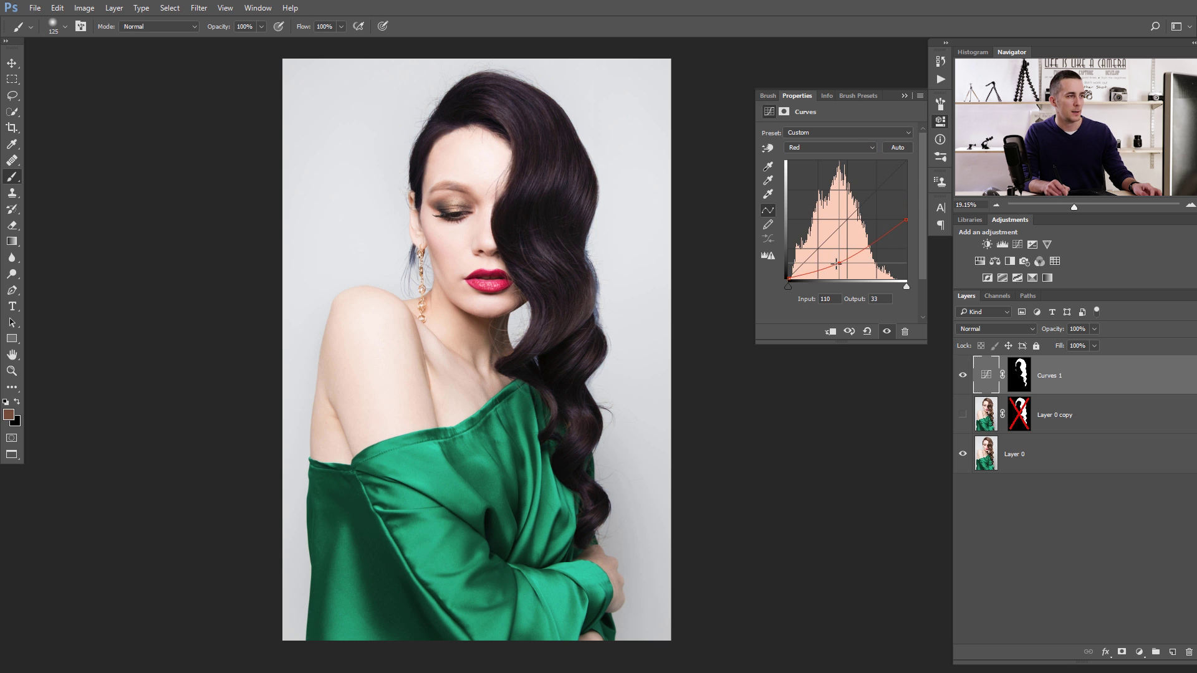
- Lower the Blue channel's white point further and move its curve point to input 90, output 45
click(829, 148)
click(818, 179)
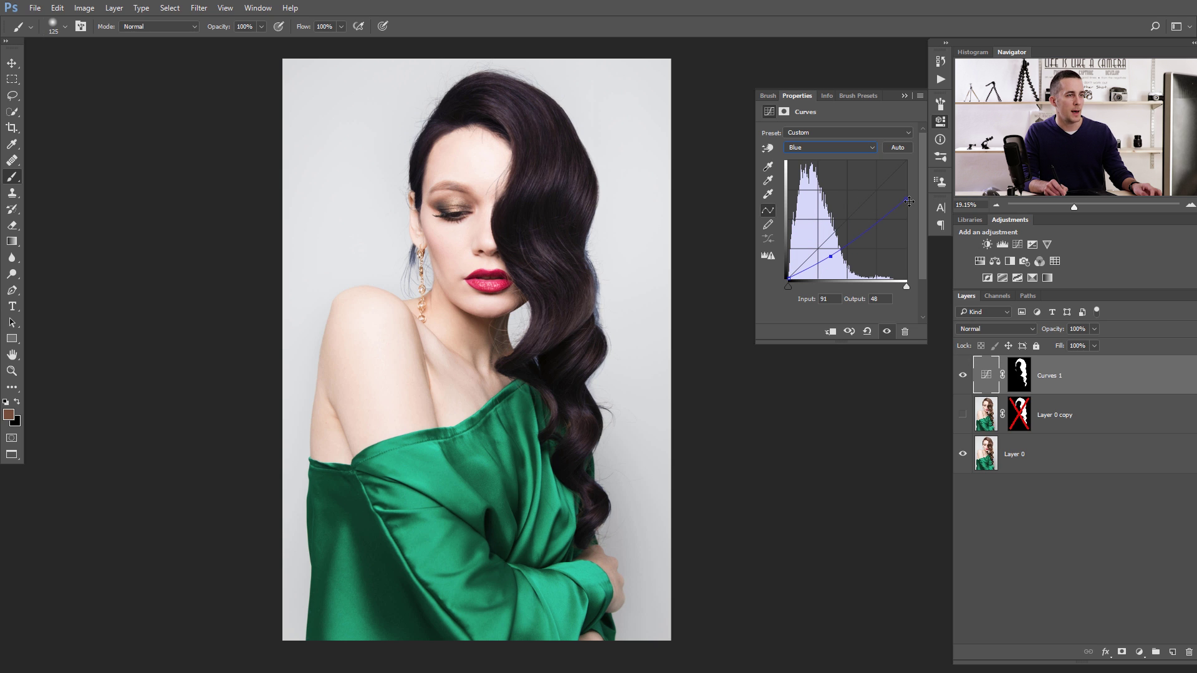
drag(909, 200, 907, 226)
drag(830, 256, 831, 258)
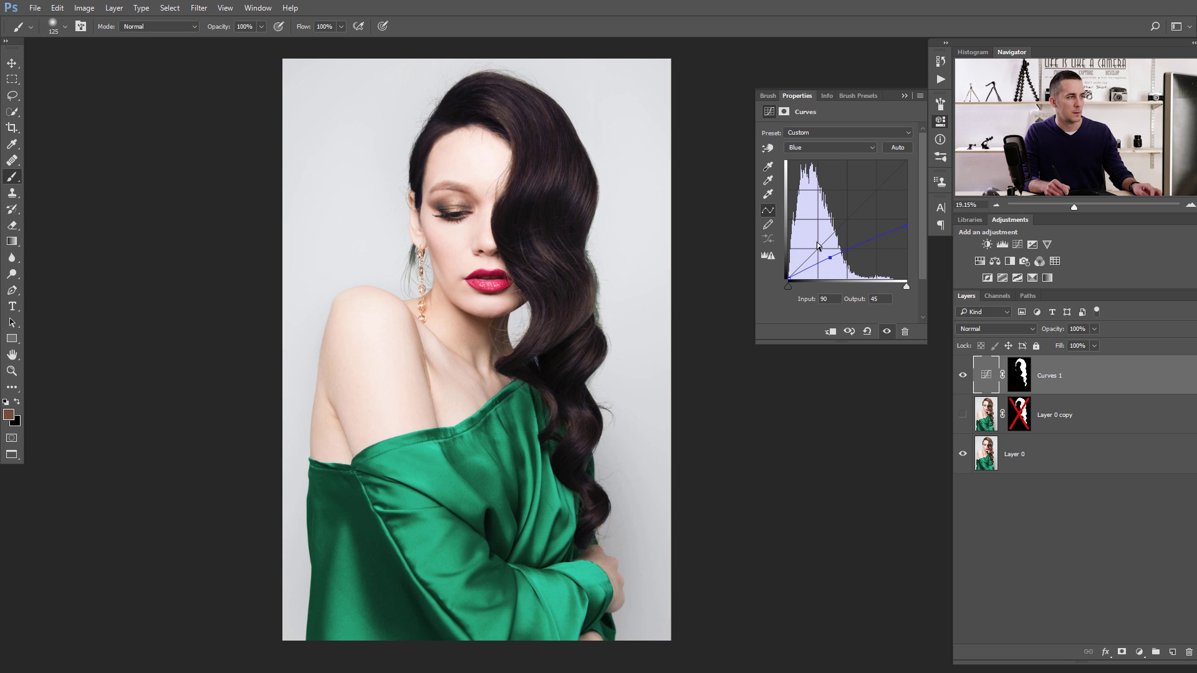
- Set the Red channel's white point to about output 127 and its curve point to input 110, output 39
click(821, 149)
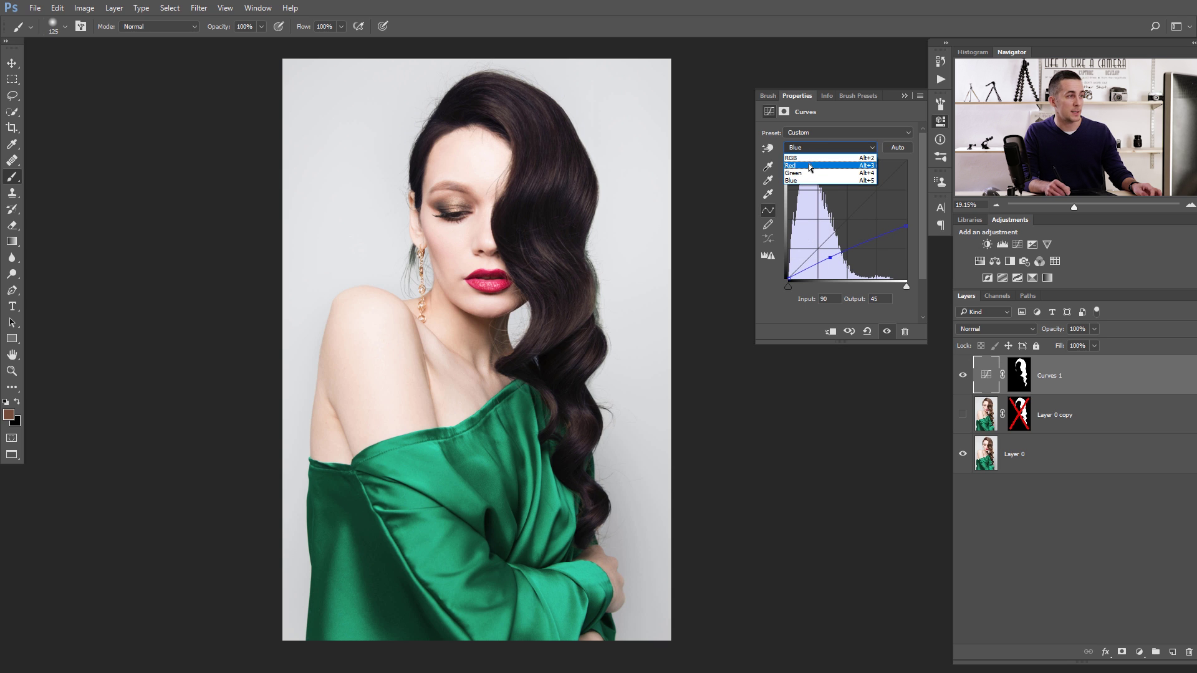
click(809, 166)
click(839, 262)
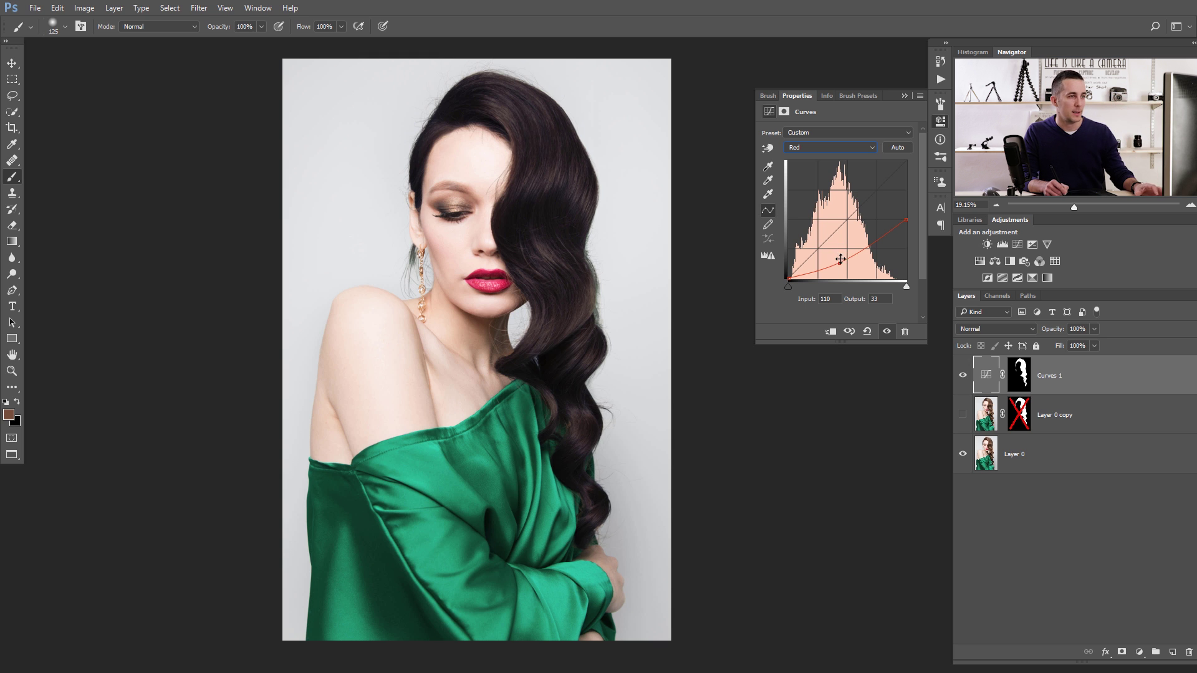
drag(839, 262, 837, 262)
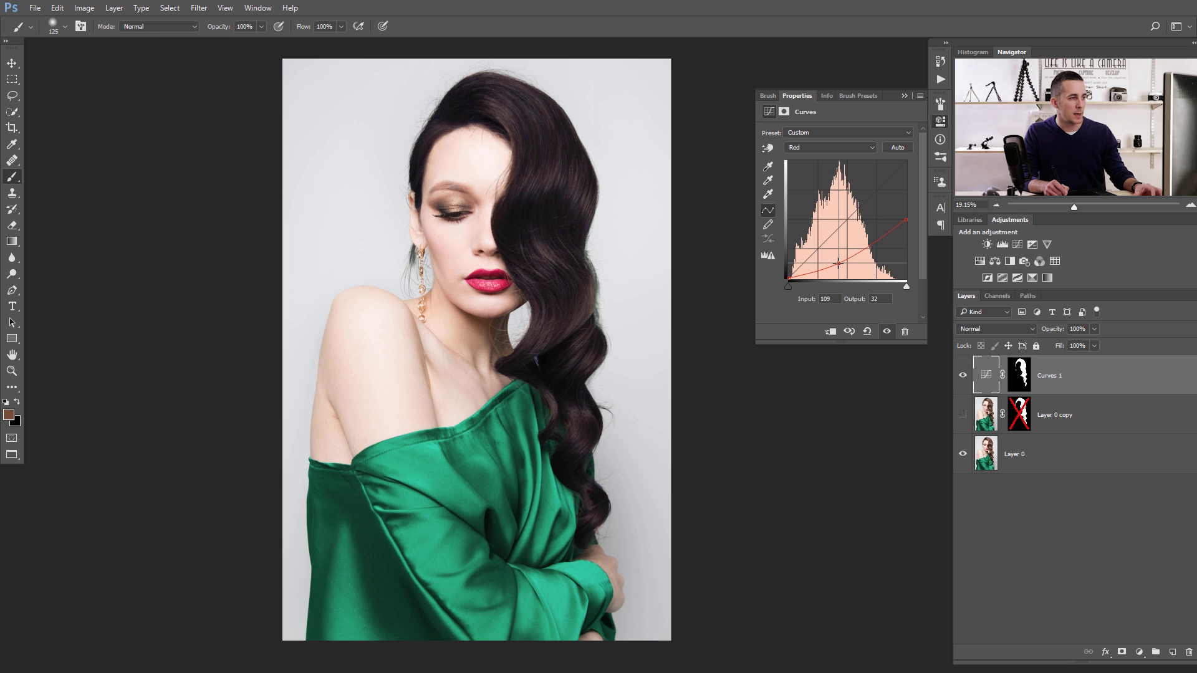
drag(908, 219, 911, 219)
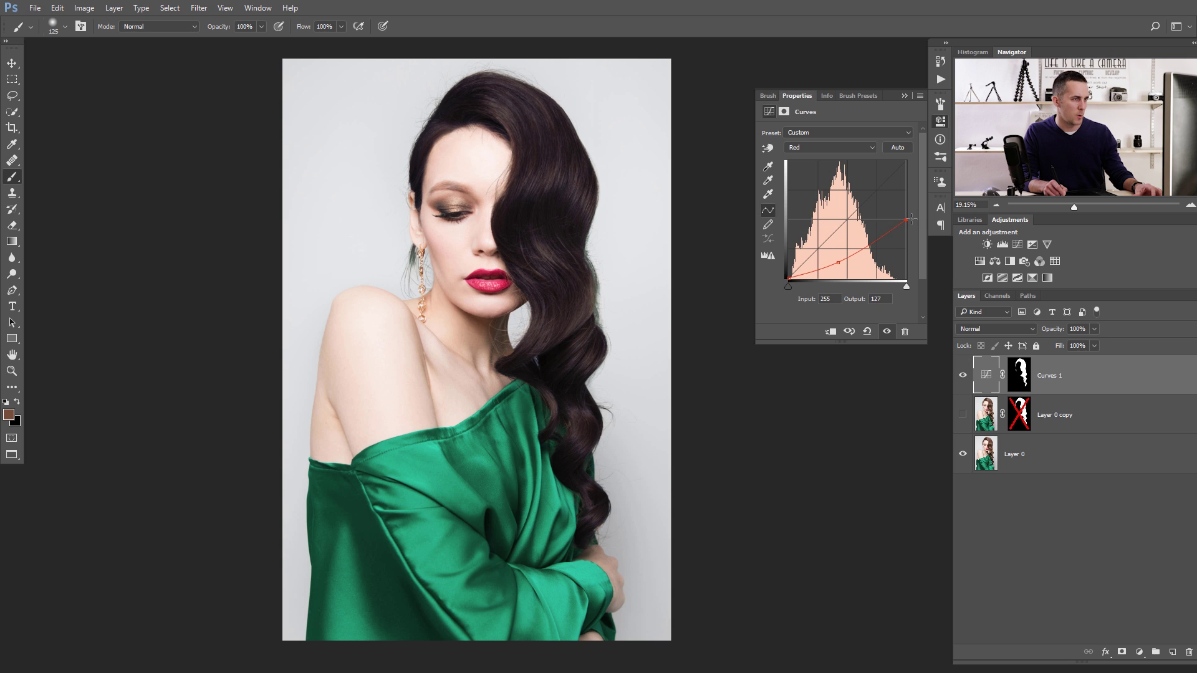
drag(837, 262, 839, 258)
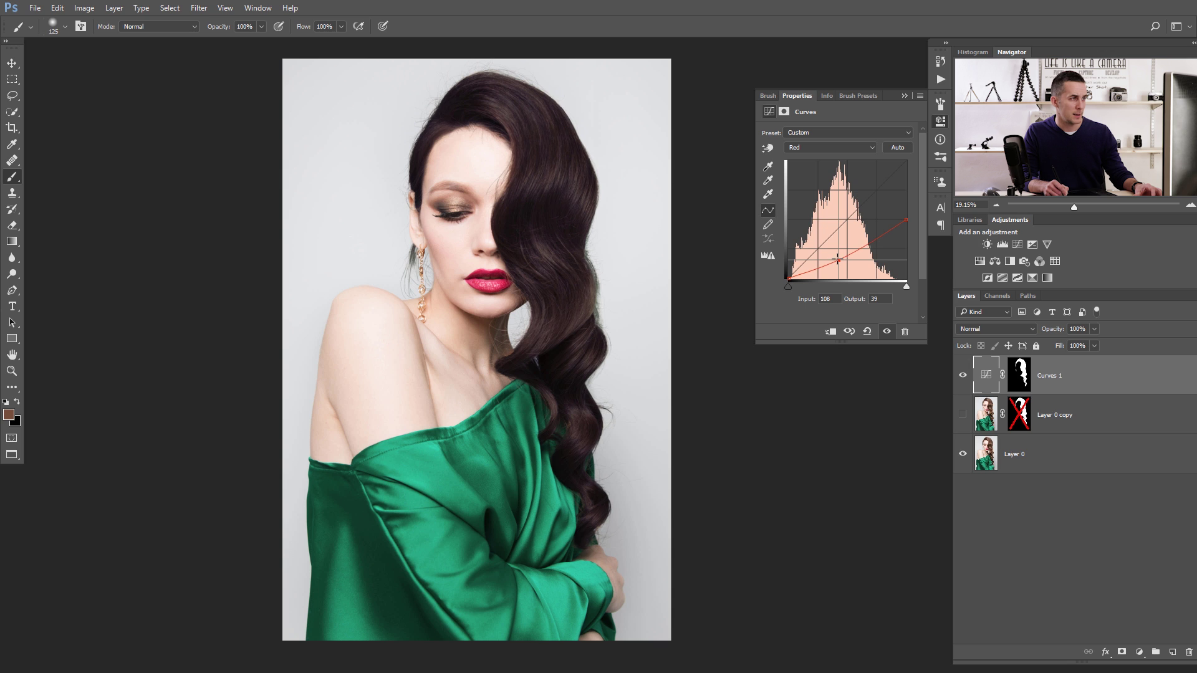
- Lower the Green channel's white point to about output 127 and set its curve point to input 108, output 41
click(848, 148)
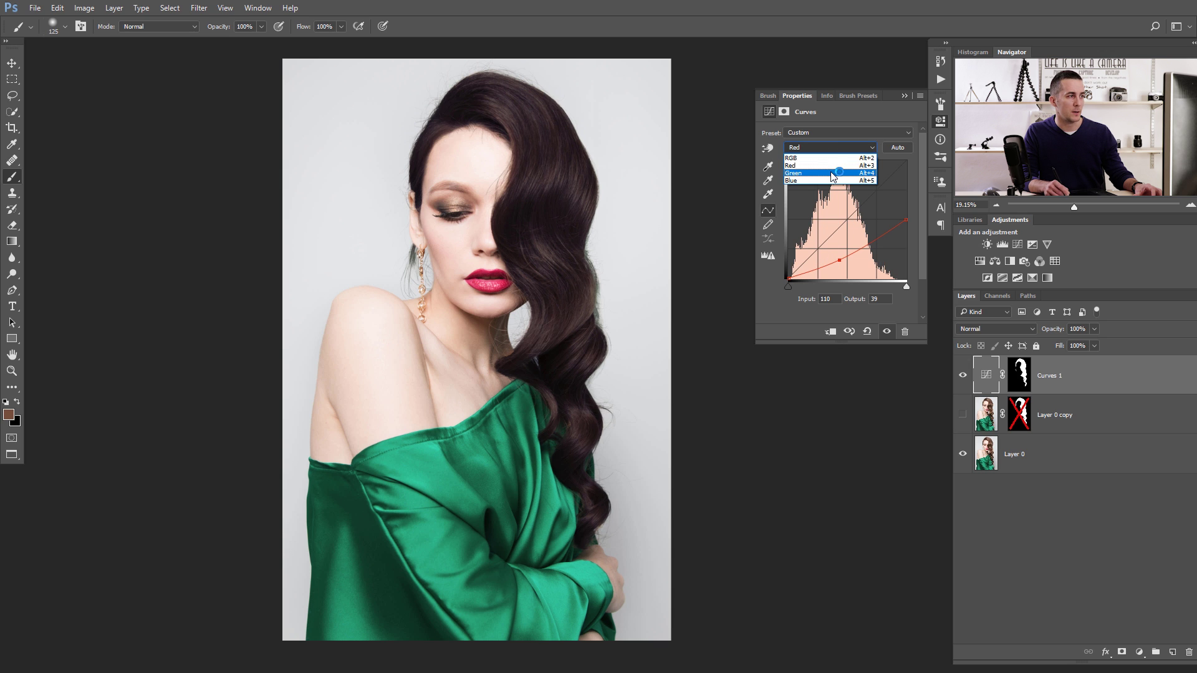
click(835, 173)
drag(906, 208, 913, 221)
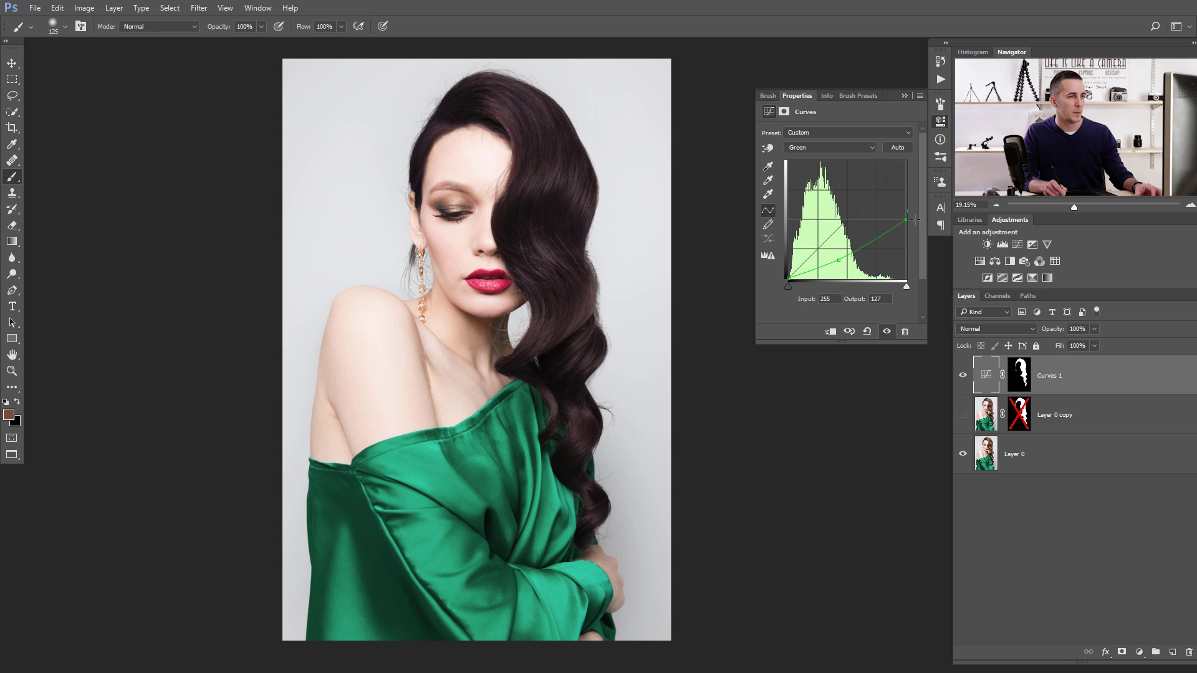
drag(838, 260, 839, 260)
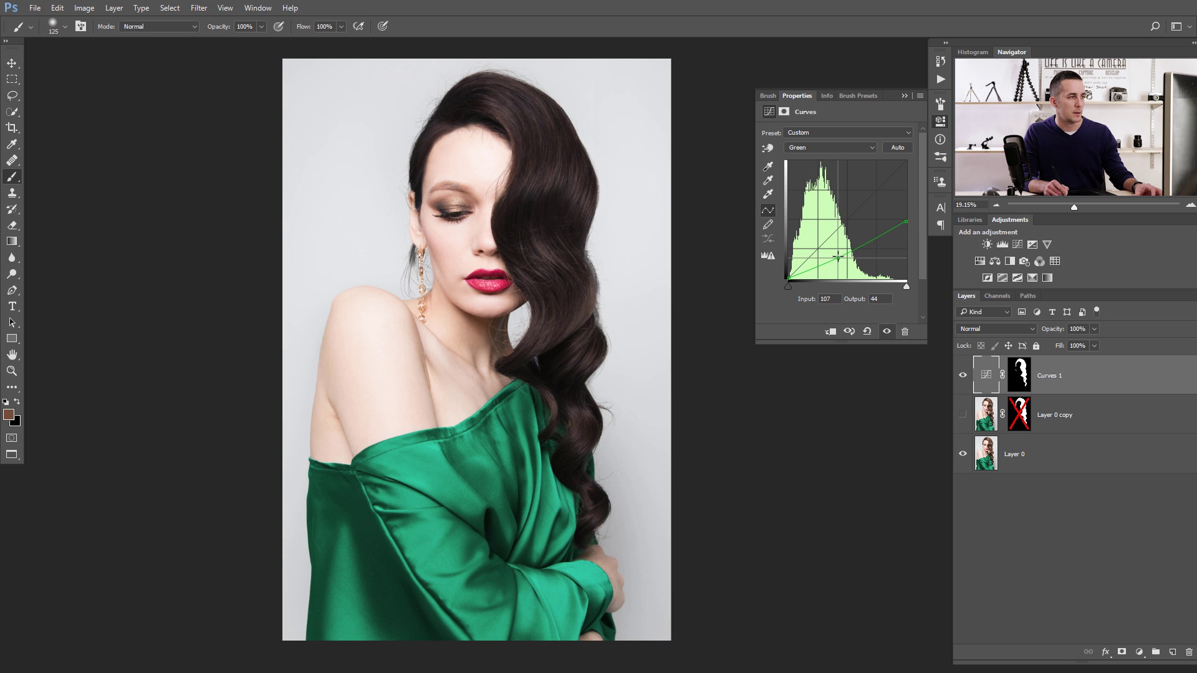
- Lower the Red channel's white point to output 108 and its curve point to input 111, output 34
click(832, 148)
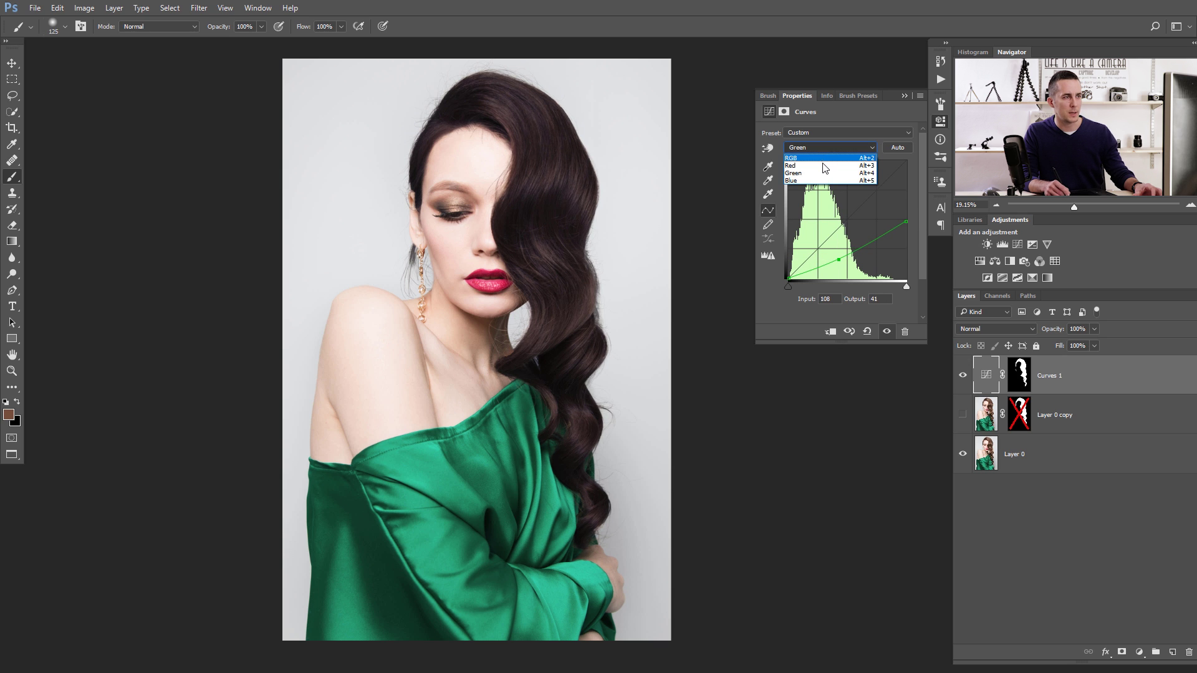
click(824, 166)
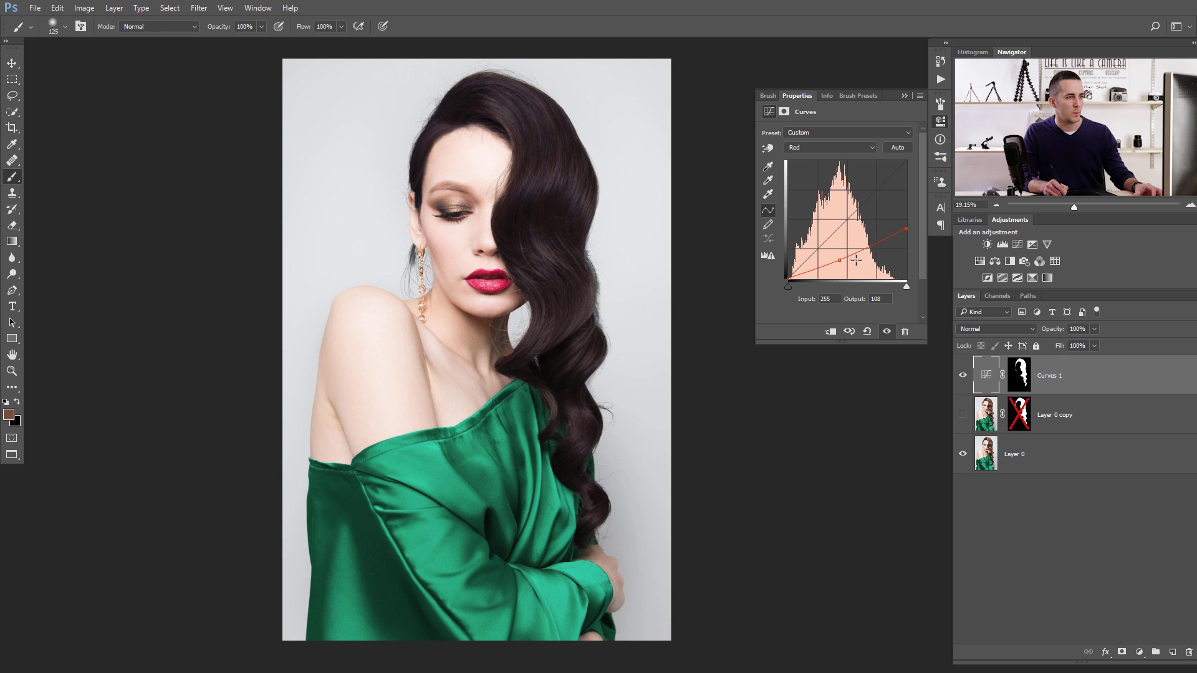
drag(839, 259, 839, 263)
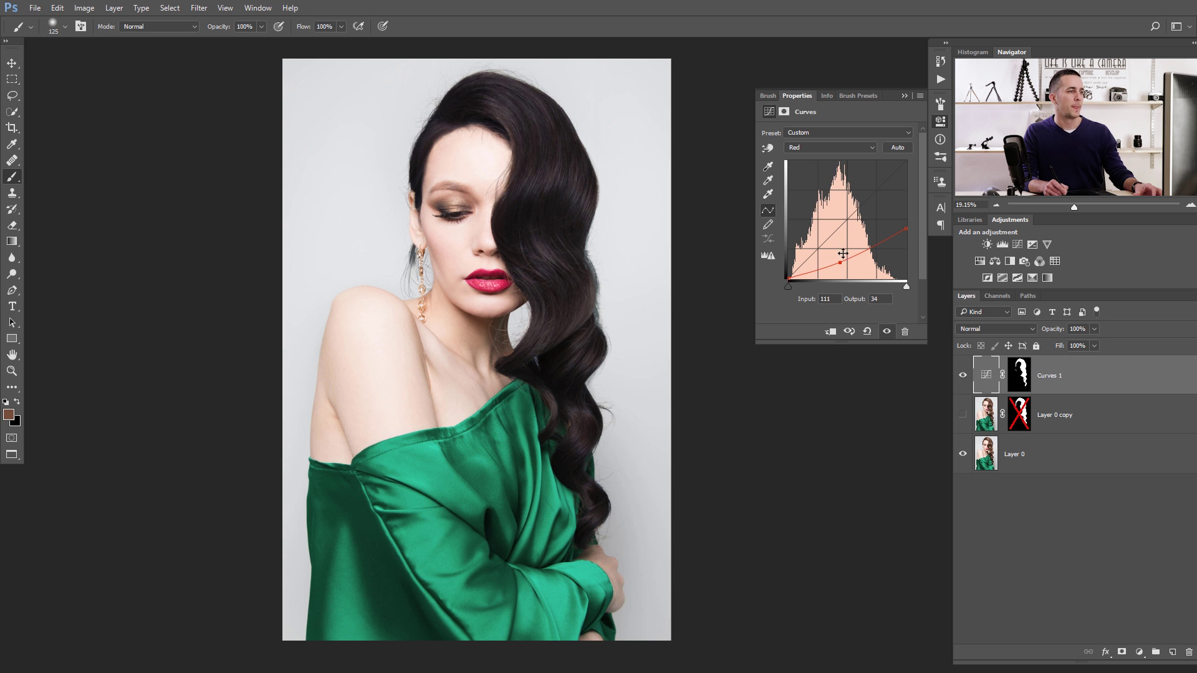
- Lower the Green channel's white point to output 94
click(846, 148)
click(832, 176)
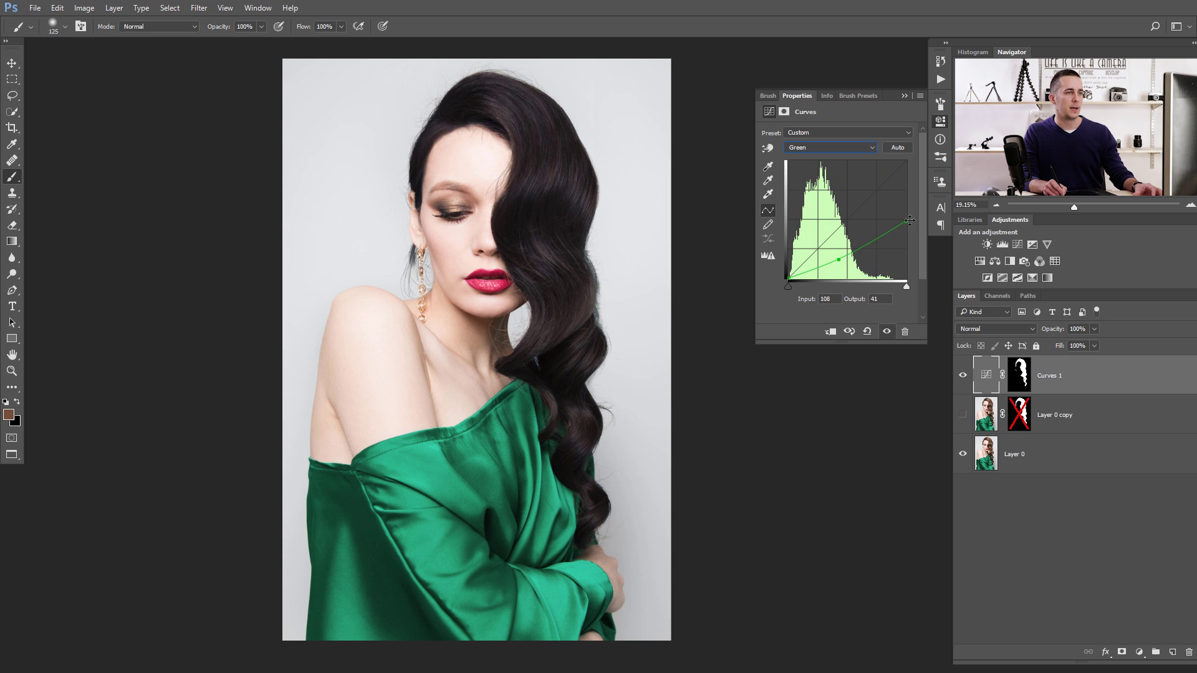
drag(906, 221, 911, 236)
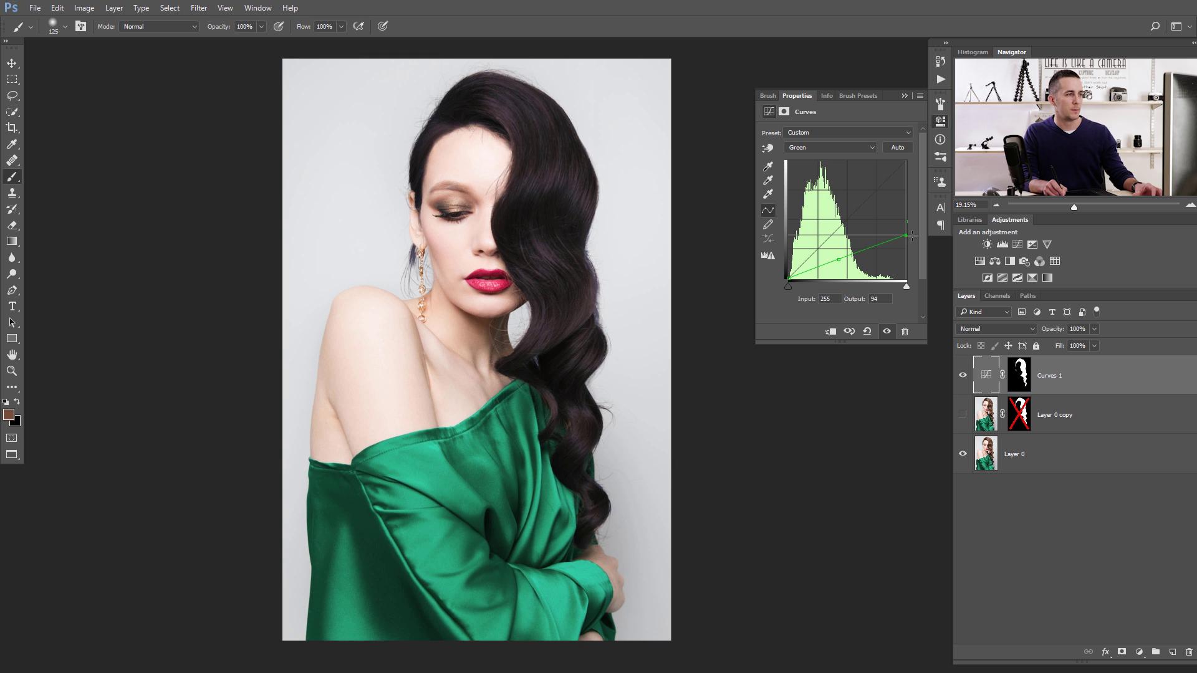
- Hide and show the Curves 1 layer to compare the near-black hair with the original brown
click(963, 376)
click(963, 376)
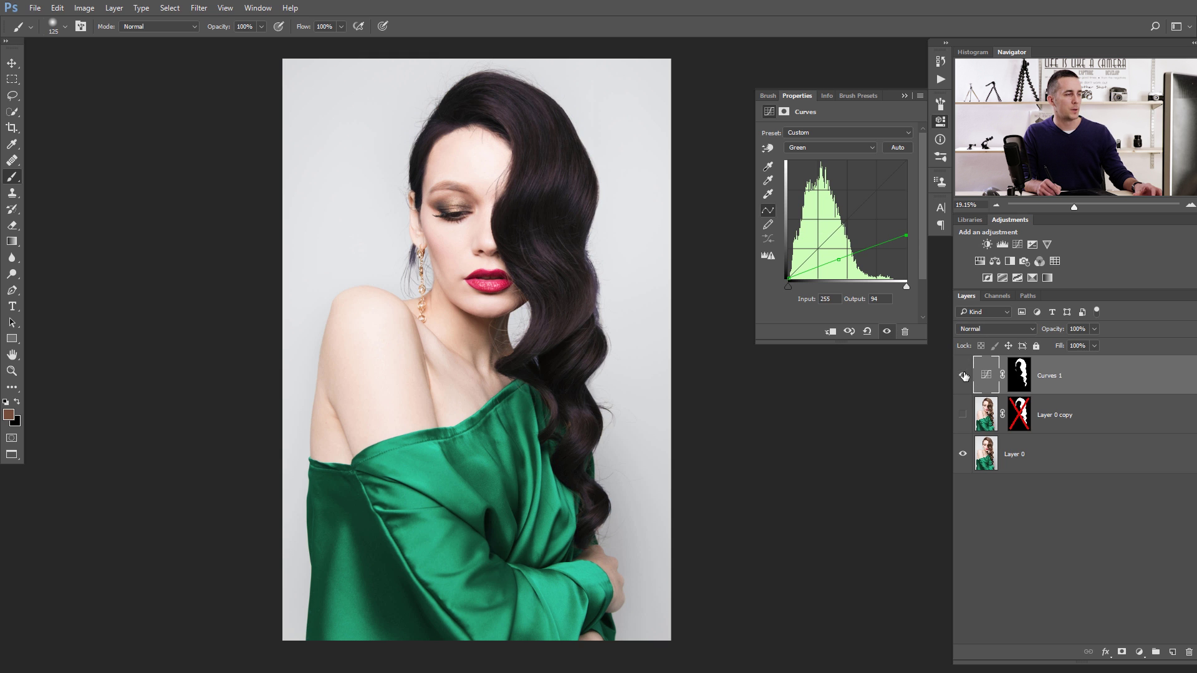
click(964, 376)
click(963, 375)
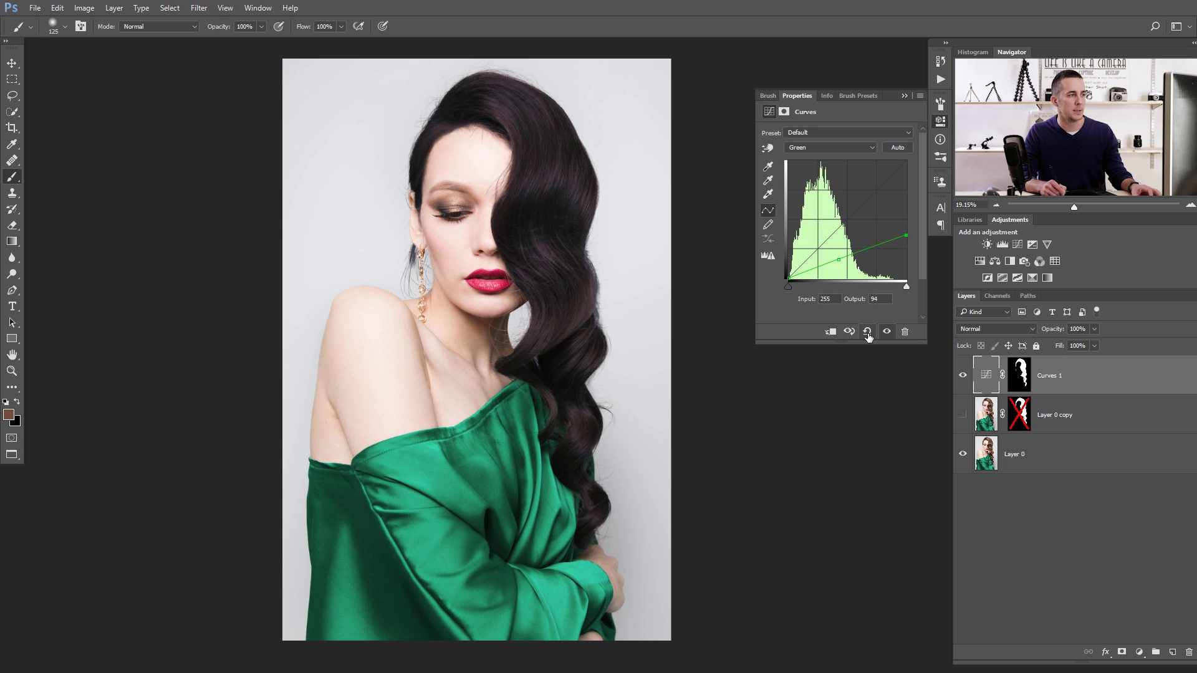
- Reset the Curves adjustment to default and lower the Red channel's curve at input 122 to output 77
click(866, 332)
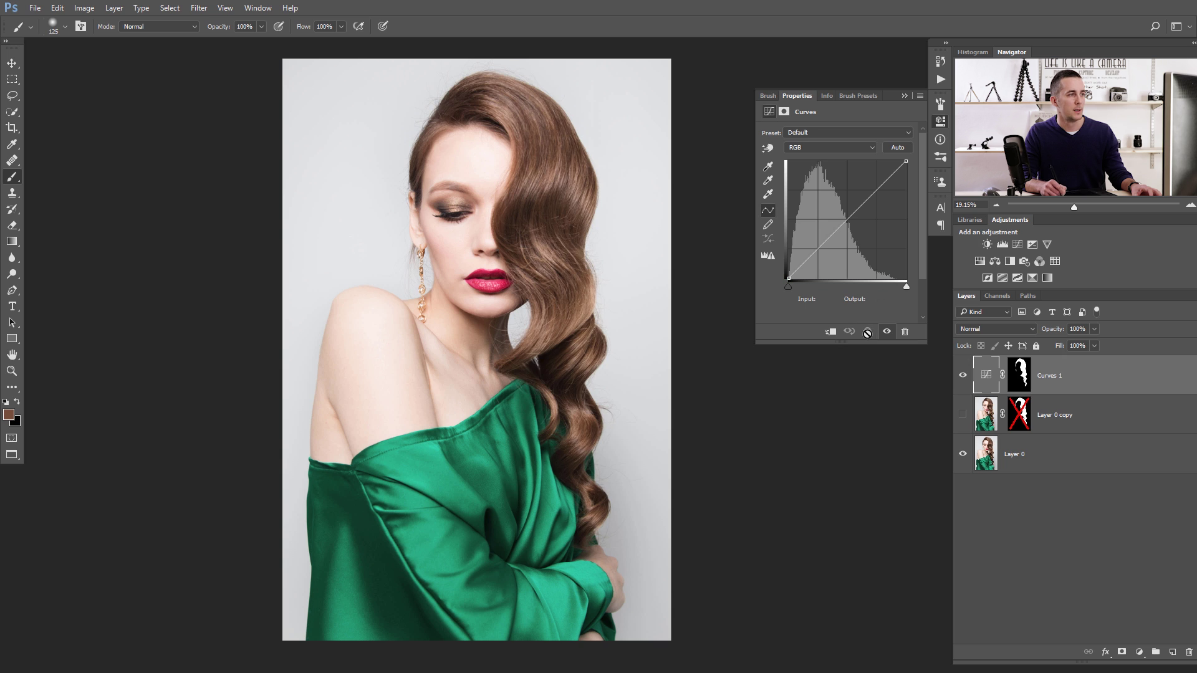
click(829, 148)
click(825, 159)
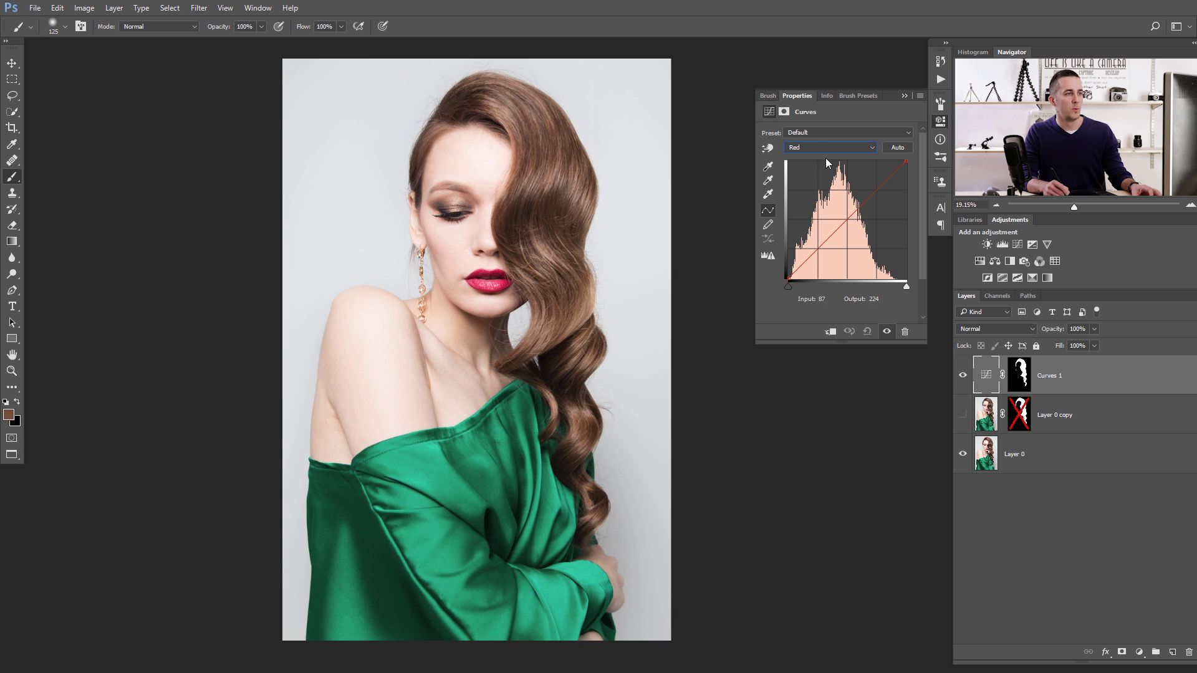
drag(845, 223, 845, 242)
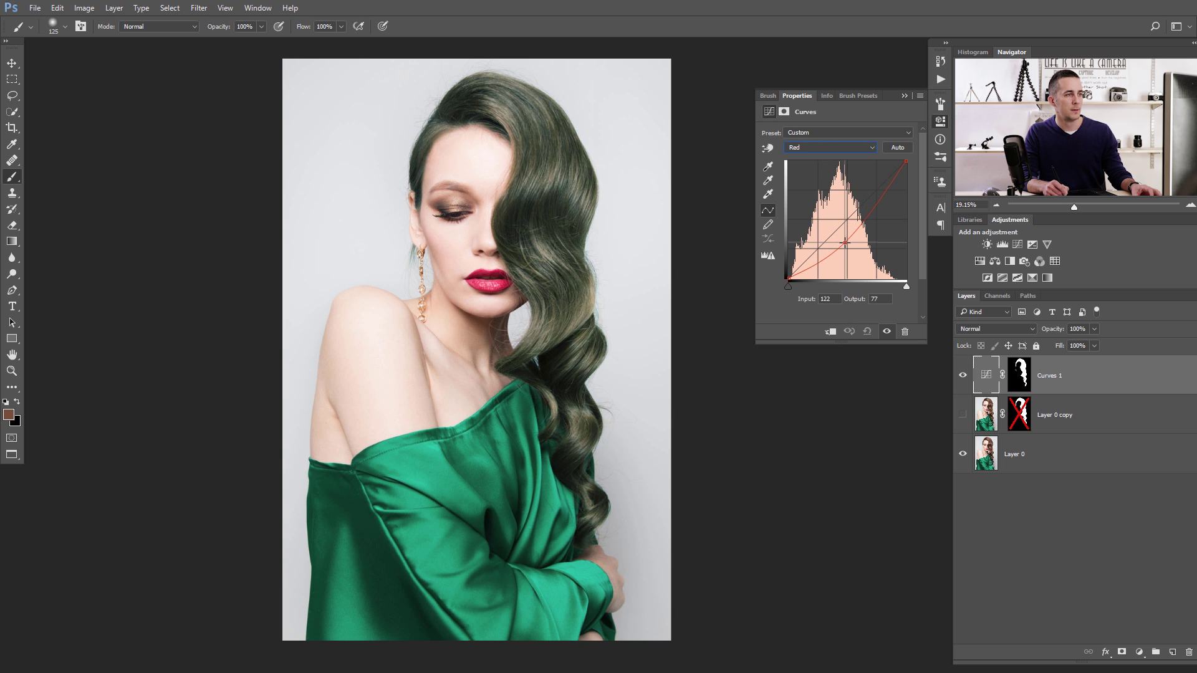
- Raise the Green channel's curve to input 90, output 124, and lower the Blue channel's curve to input 130, output 81
click(828, 147)
click(832, 172)
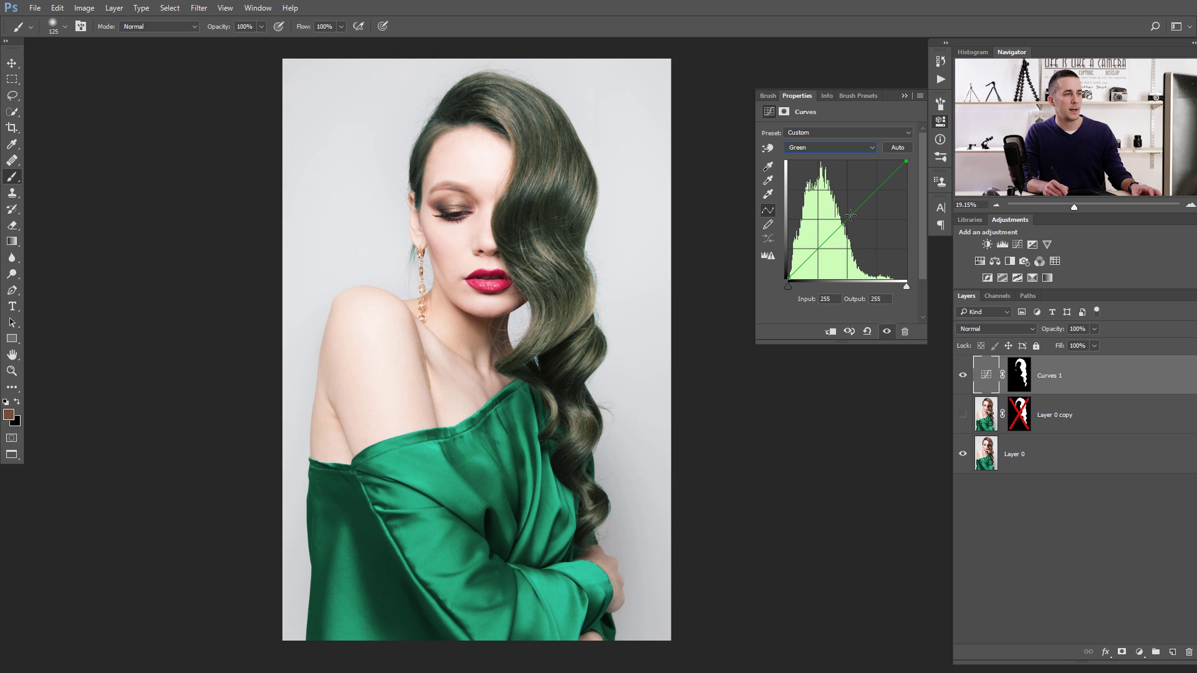
mouse_move(838, 228)
mouse_down()
mouse_move(829, 222)
mouse_move(848, 240)
mouse_up()
click(836, 147)
click(827, 181)
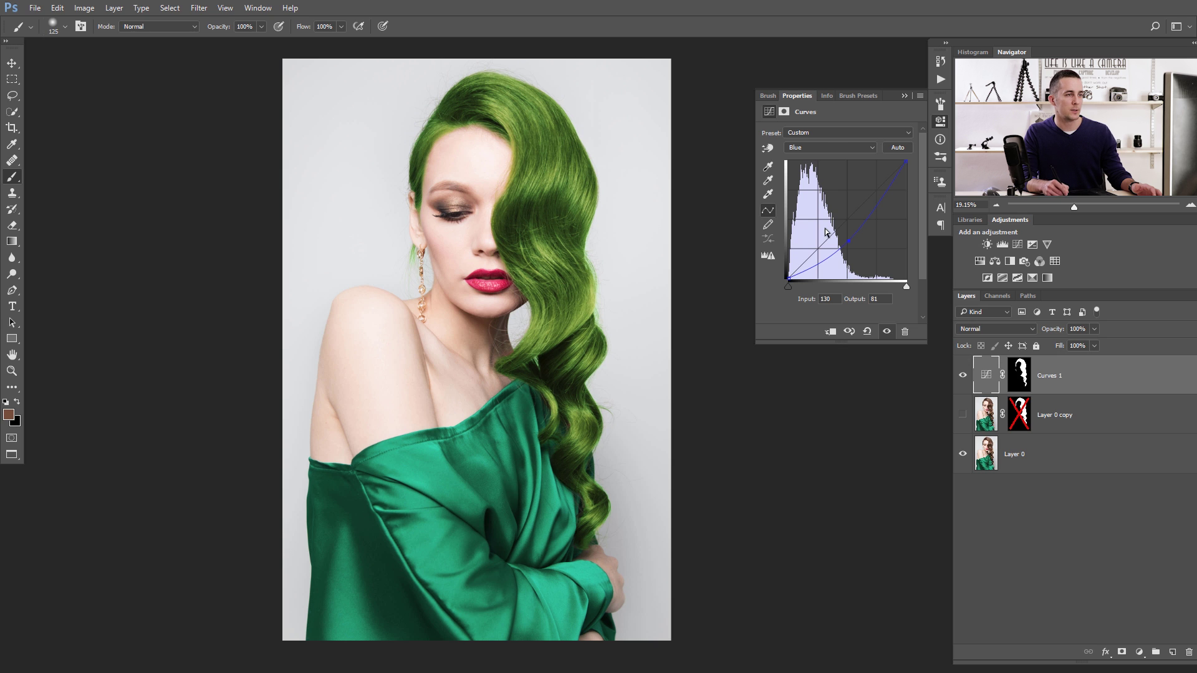
- Lower the Red channel's curve point to input 130, output 68
click(829, 149)
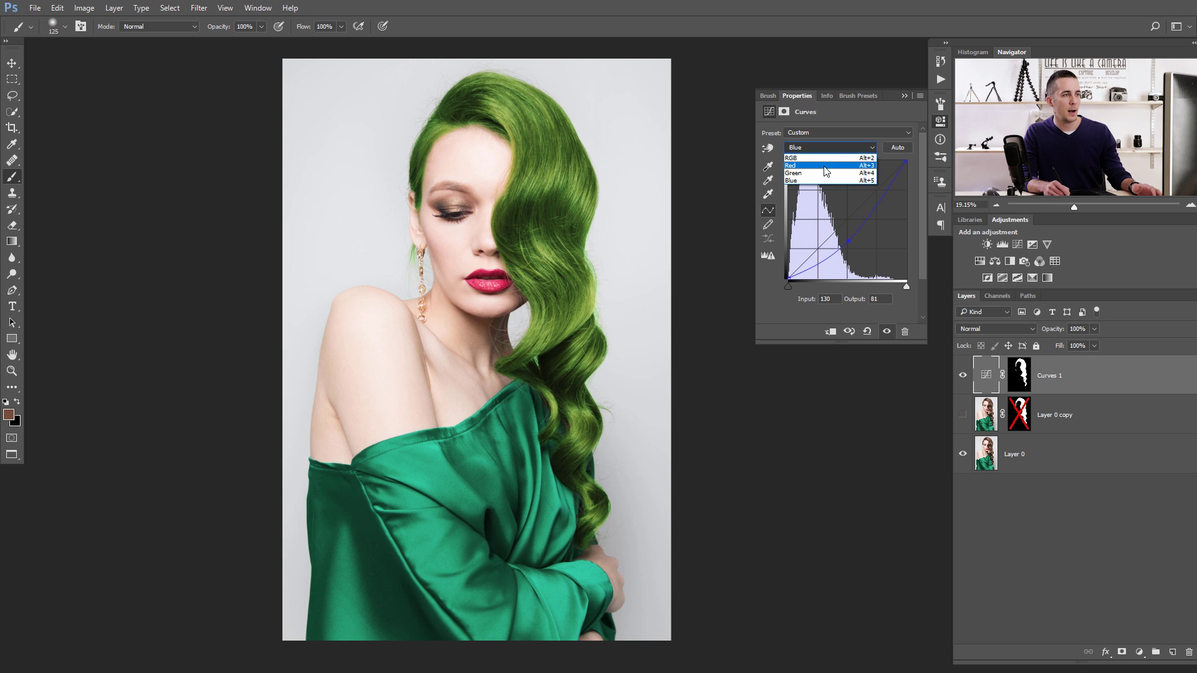
click(824, 159)
mouse_move(846, 243)
mouse_down()
mouse_move(845, 228)
mouse_move(849, 248)
mouse_up()
- Raise the Blue channel's curve point to input 108, output 133
click(838, 150)
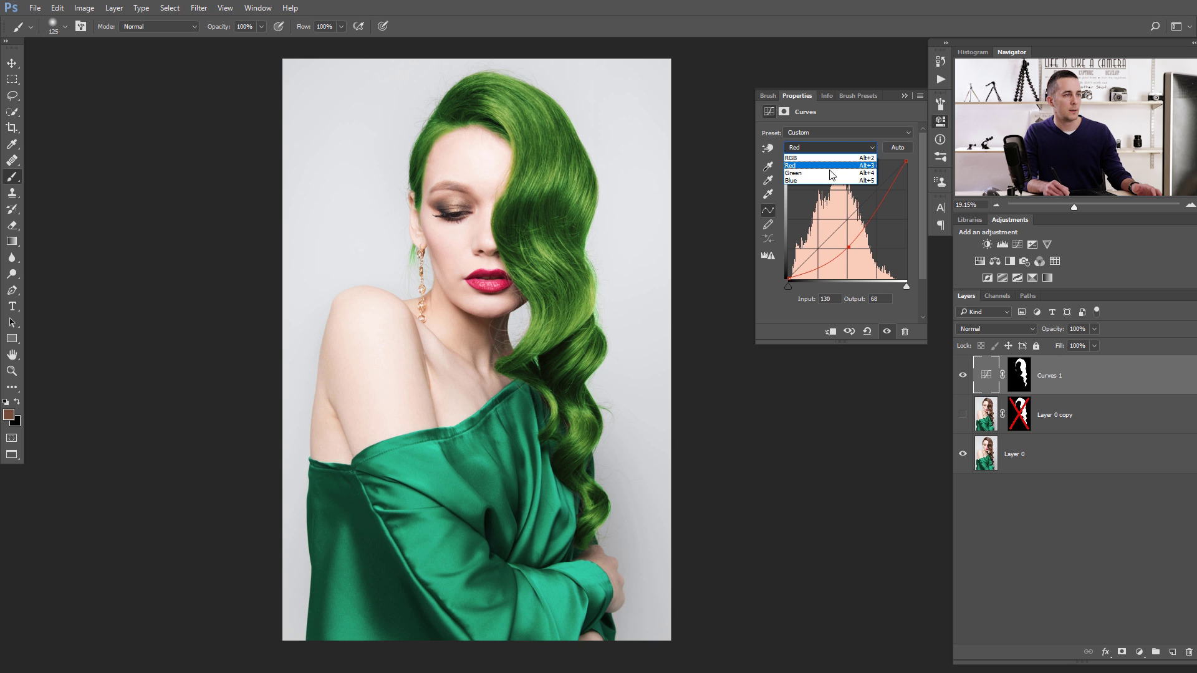
click(823, 173)
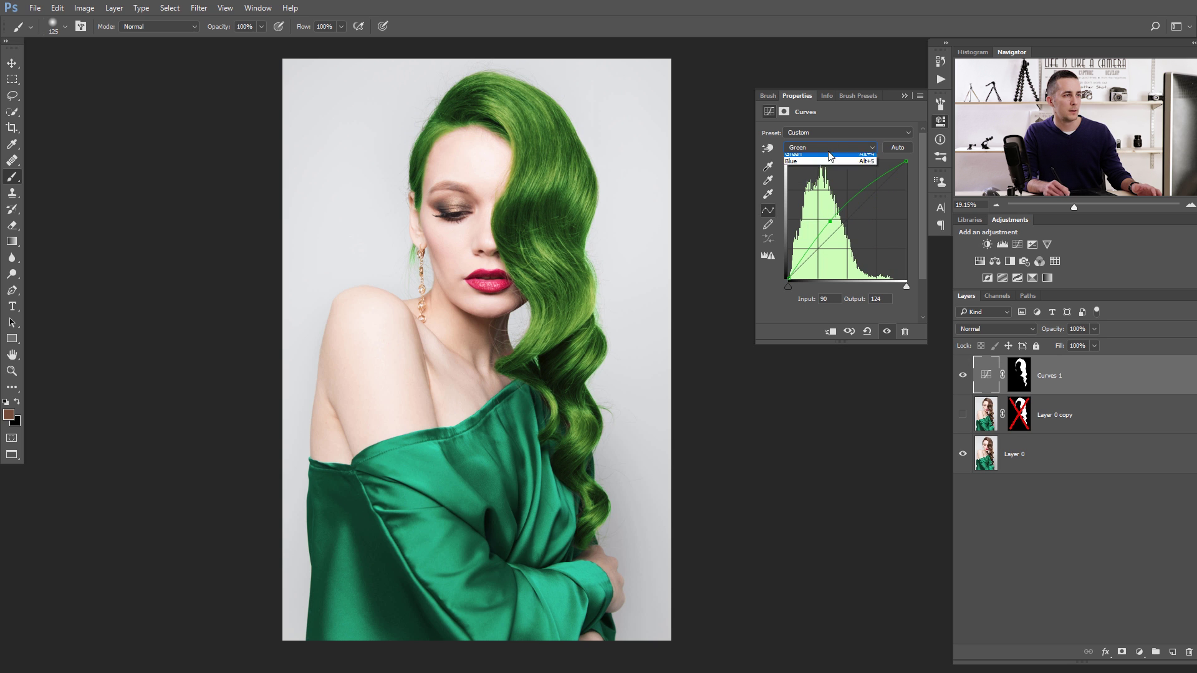
click(829, 161)
drag(848, 239, 839, 217)
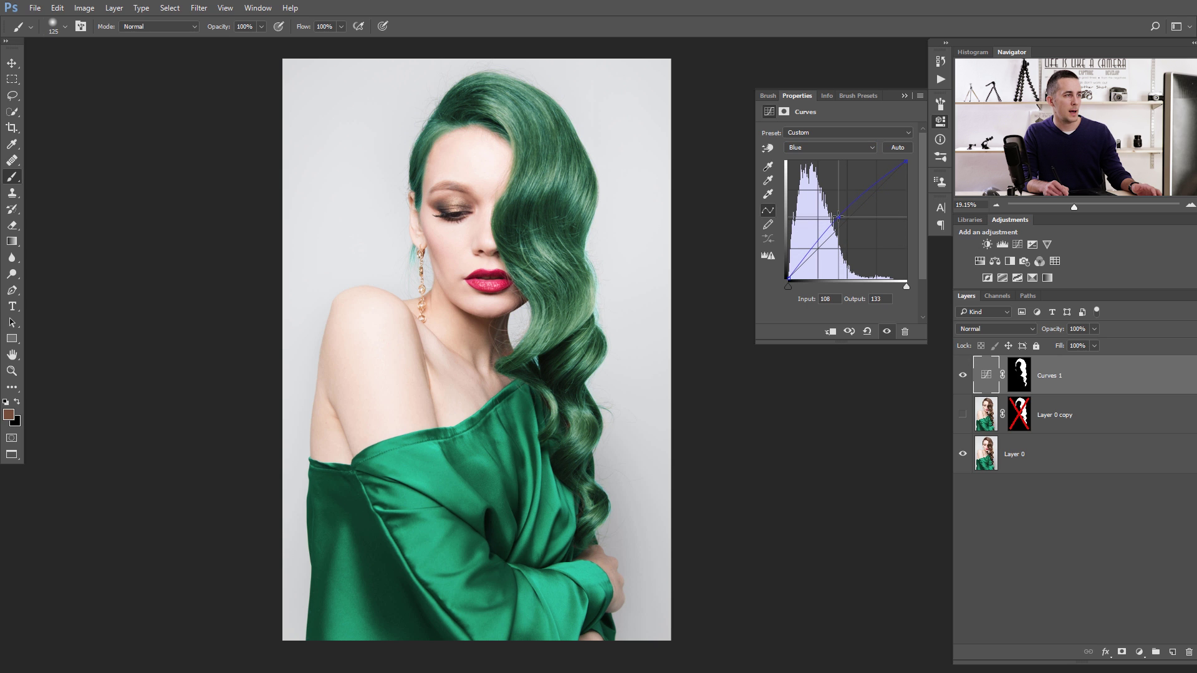
- Raise the Green channel's curve point slightly
click(827, 150)
click(823, 170)
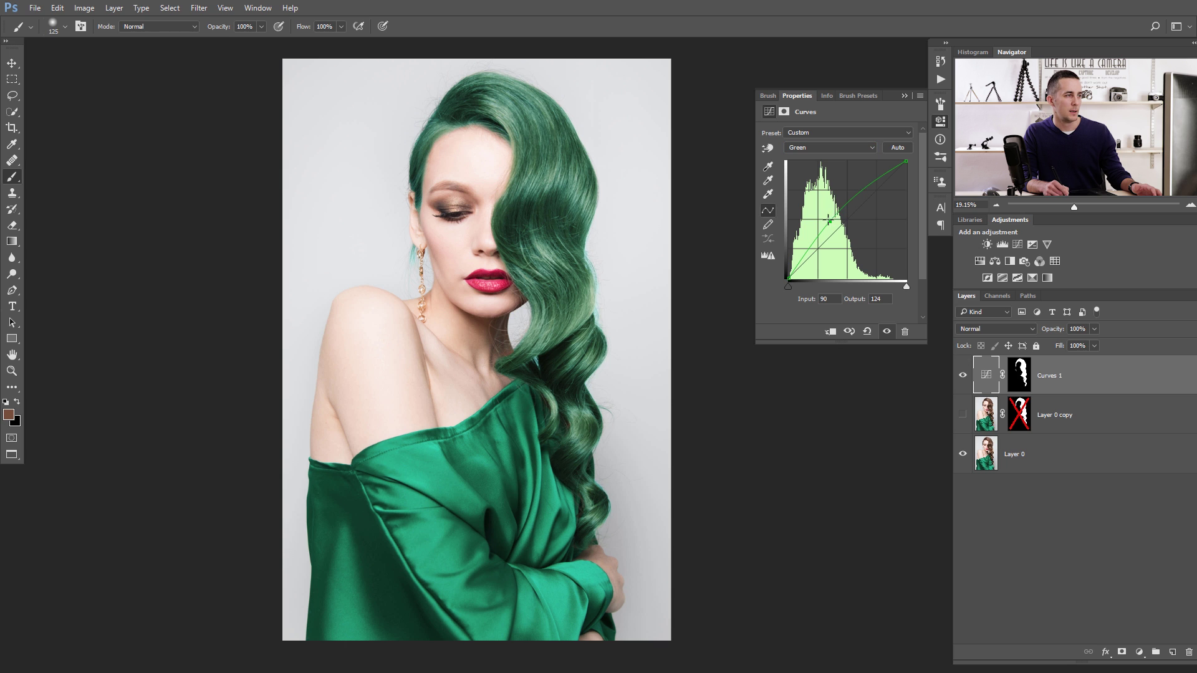
drag(828, 218, 828, 216)
- Lower the Red channel's white point and move its curve point to input 126, output 61
click(829, 147)
click(824, 164)
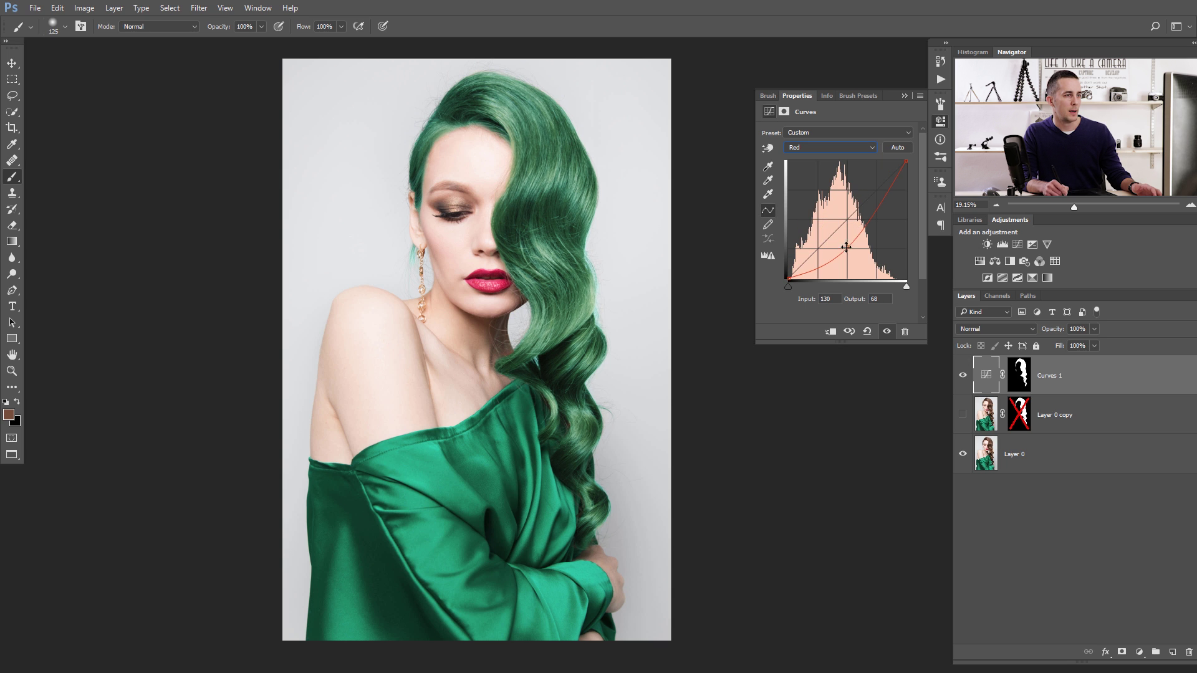
drag(906, 163, 906, 179)
drag(845, 248, 847, 250)
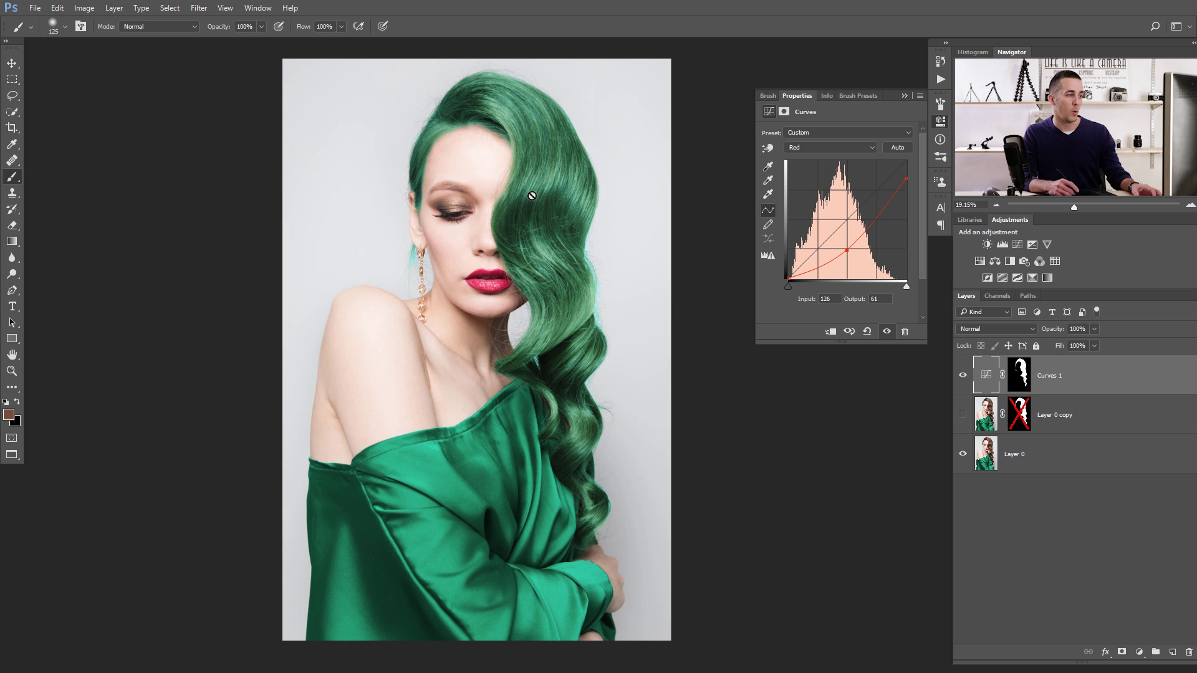
- Adjust the Blue channel's curve point and move its white point to input 203, output 255
click(846, 147)
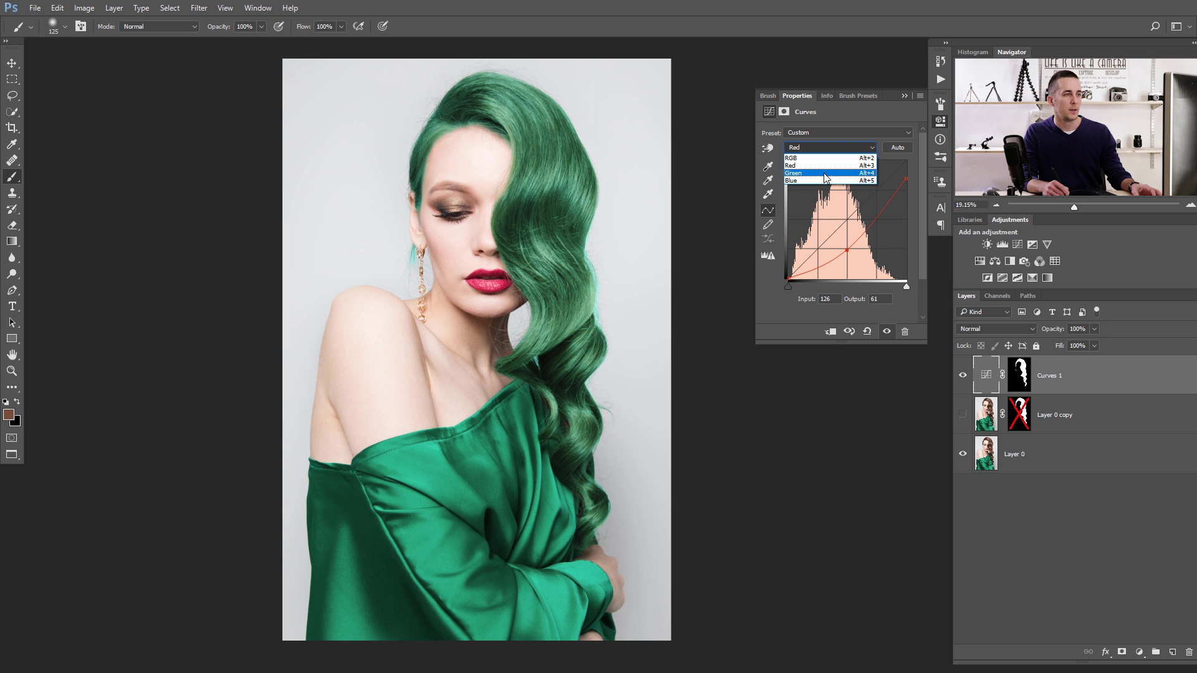
click(829, 190)
drag(838, 229, 838, 216)
drag(895, 161, 881, 162)
- Hide and show the Curves 1 layer to compare the green hair with the original
click(961, 376)
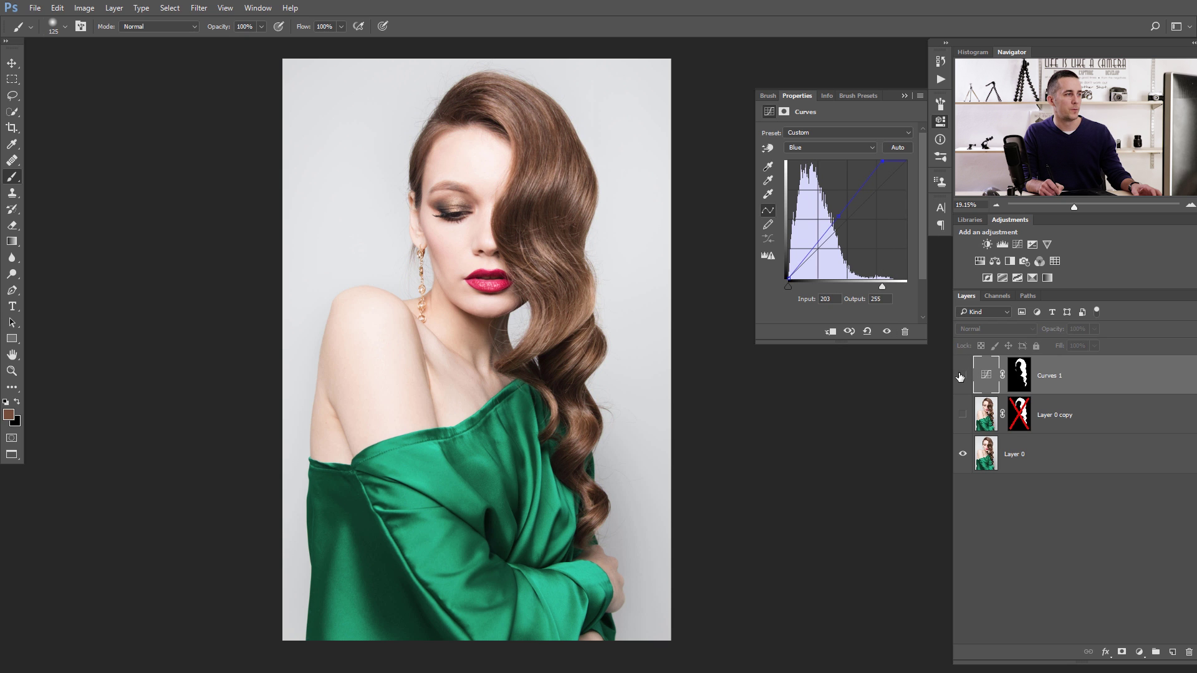
click(961, 376)
click(960, 375)
click(960, 375)
- Return the Blue channel's white point to input 255 and remove its middle curve point
drag(881, 159, 906, 161)
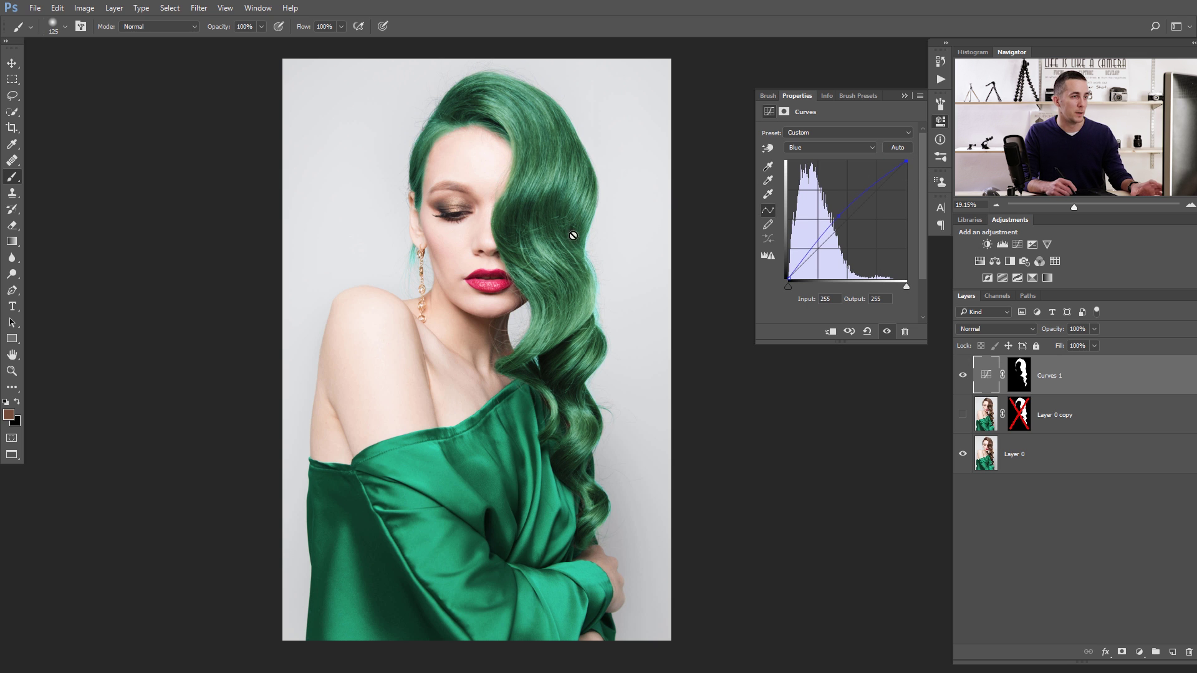
drag(838, 217, 956, 257)
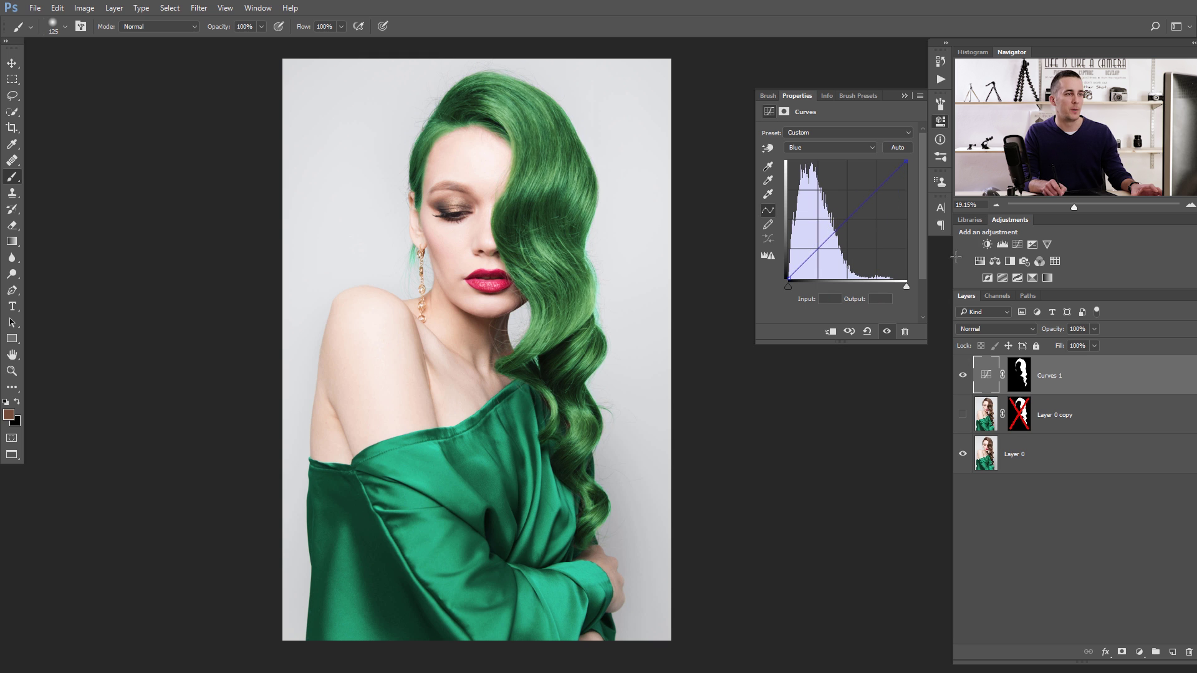
- Reset the Curves adjustment to default and raise the Blue channel's curve at input 68 to output 118
click(867, 331)
click(829, 148)
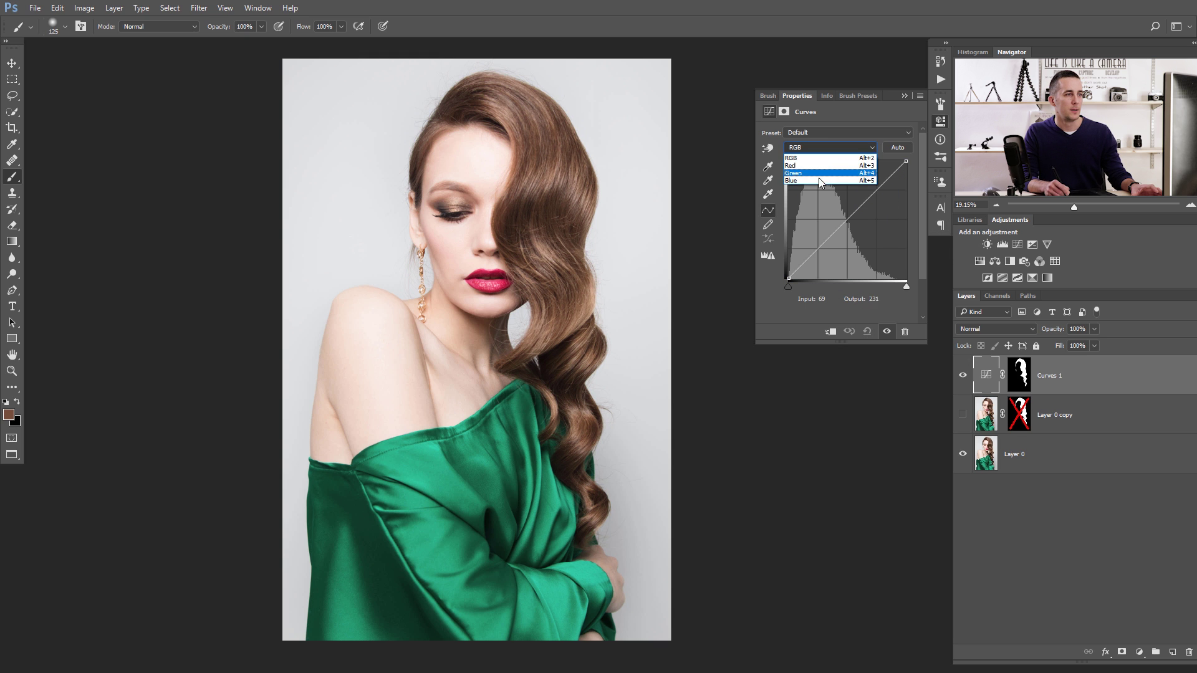
click(817, 181)
drag(823, 242, 821, 227)
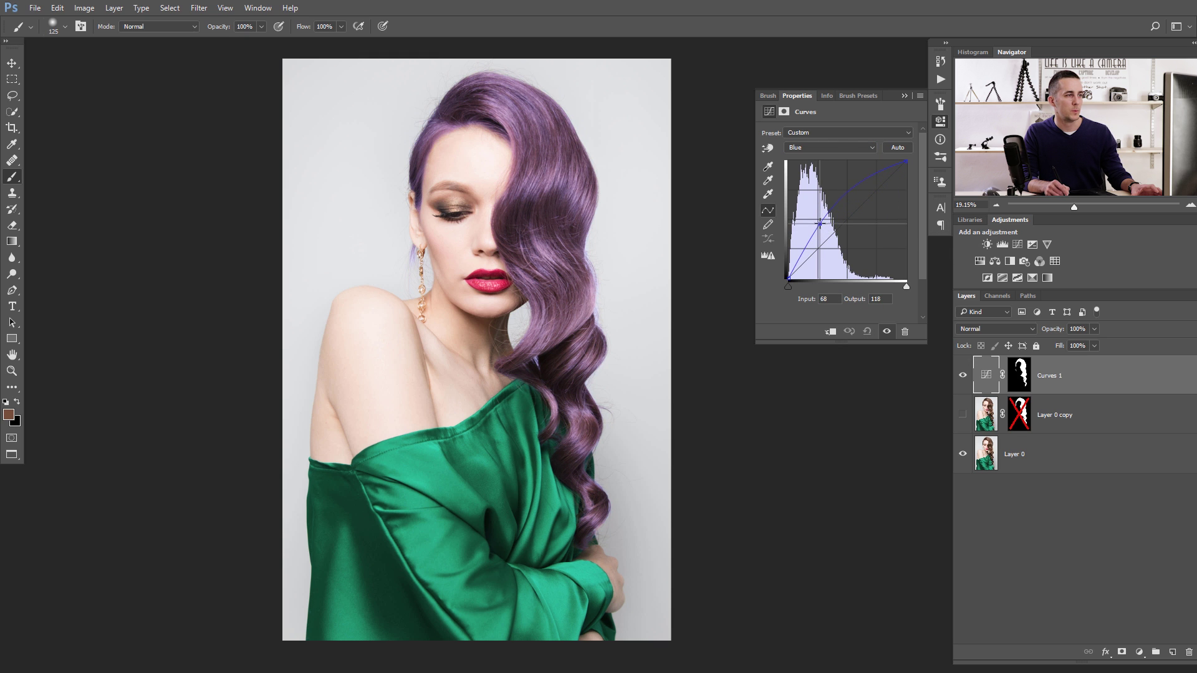
- Lower the Green channel's curve at input 100 to output 66
click(832, 144)
click(822, 163)
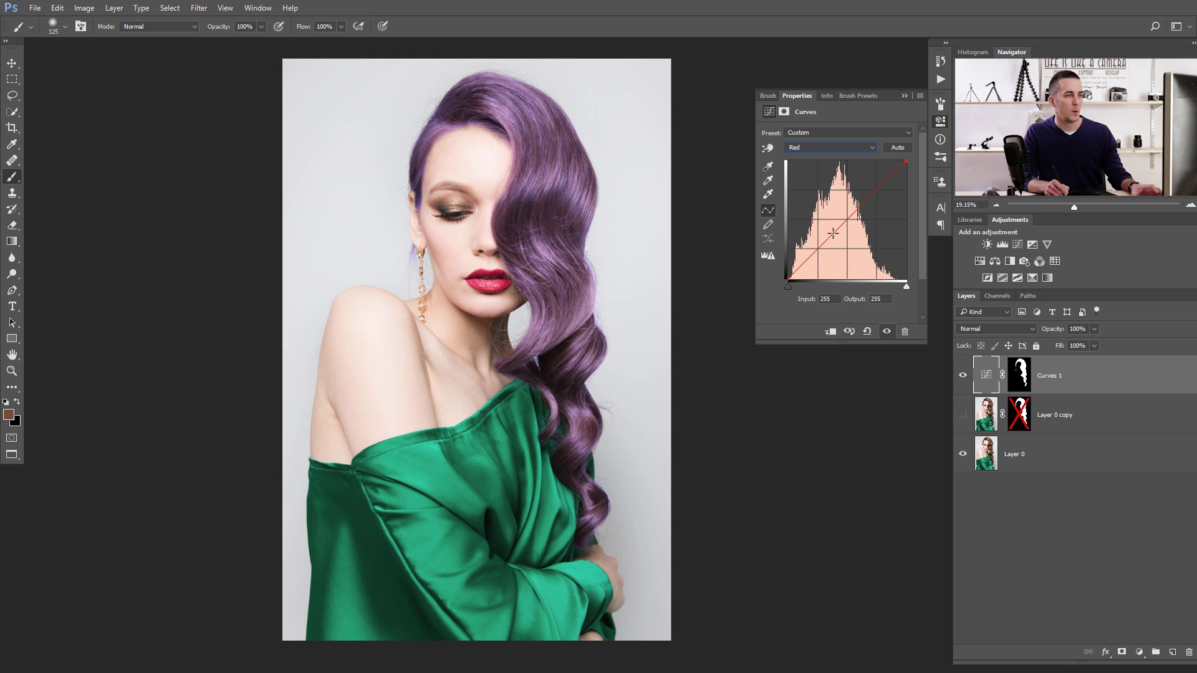
mouse_move(833, 233)
mouse_down()
mouse_move(825, 225)
mouse_move(835, 248)
mouse_up()
click(829, 148)
click(821, 173)
- Raise the Blue channel's curve point to input 63, output 126
click(833, 147)
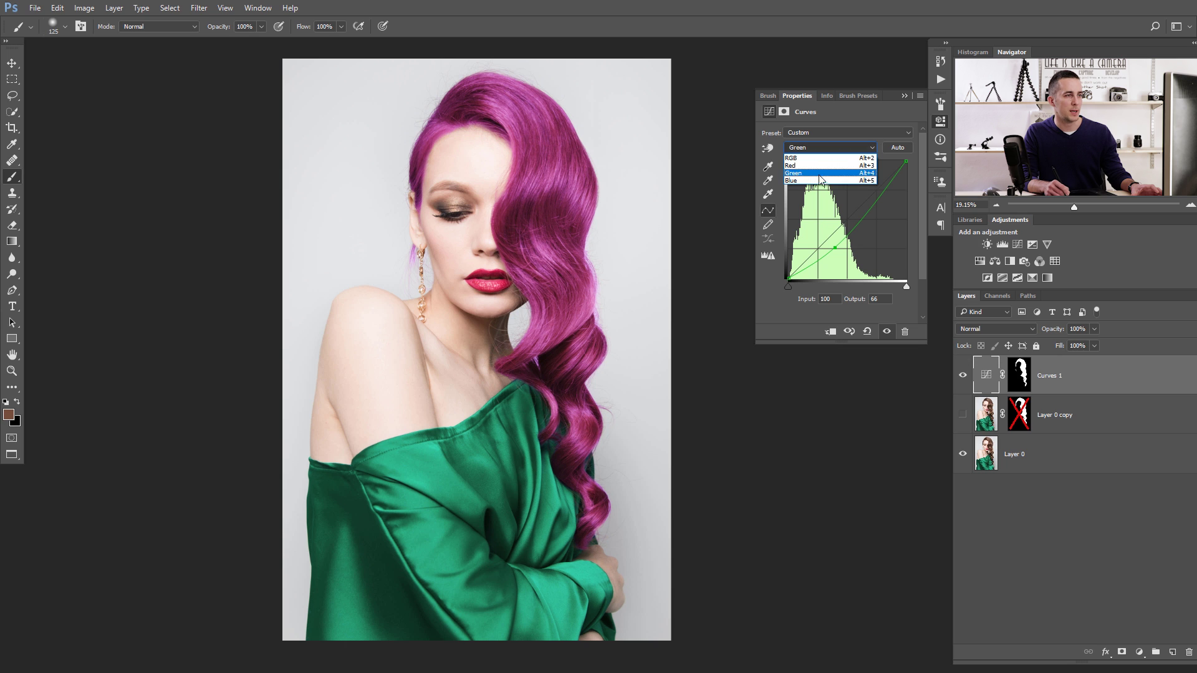
click(817, 180)
click(817, 219)
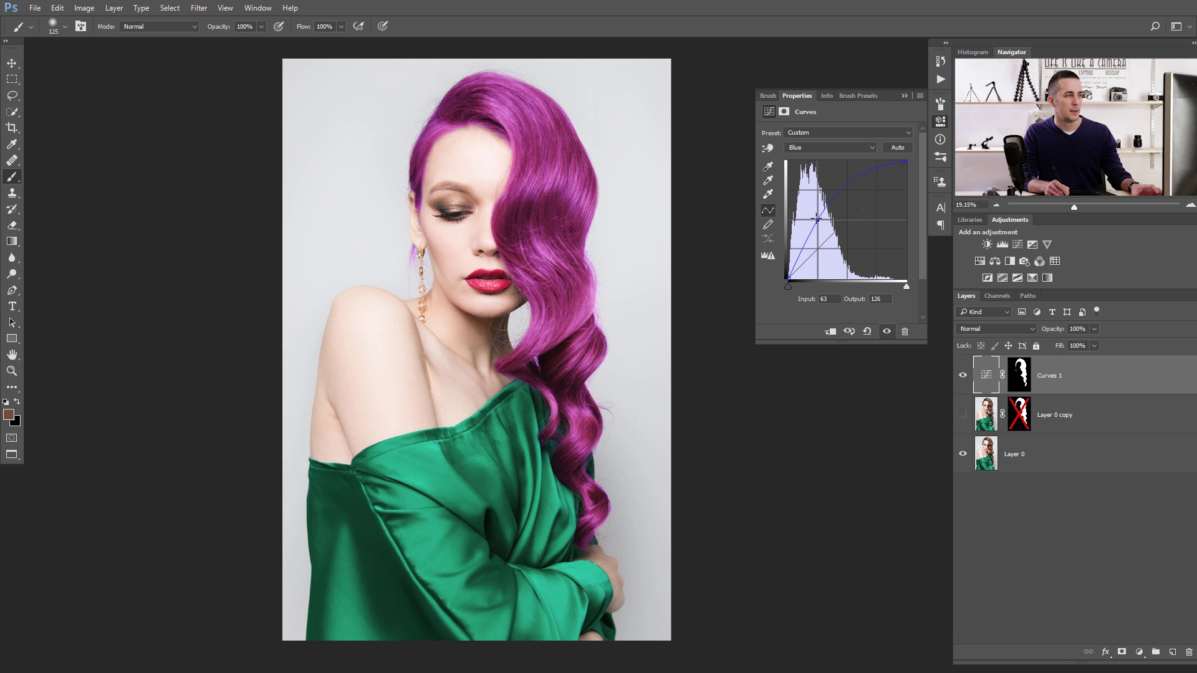
- Lower the Green channel's curve point further to input 108, output 58
drag(815, 218, 838, 251)
click(821, 150)
click(817, 166)
click(822, 149)
click(828, 174)
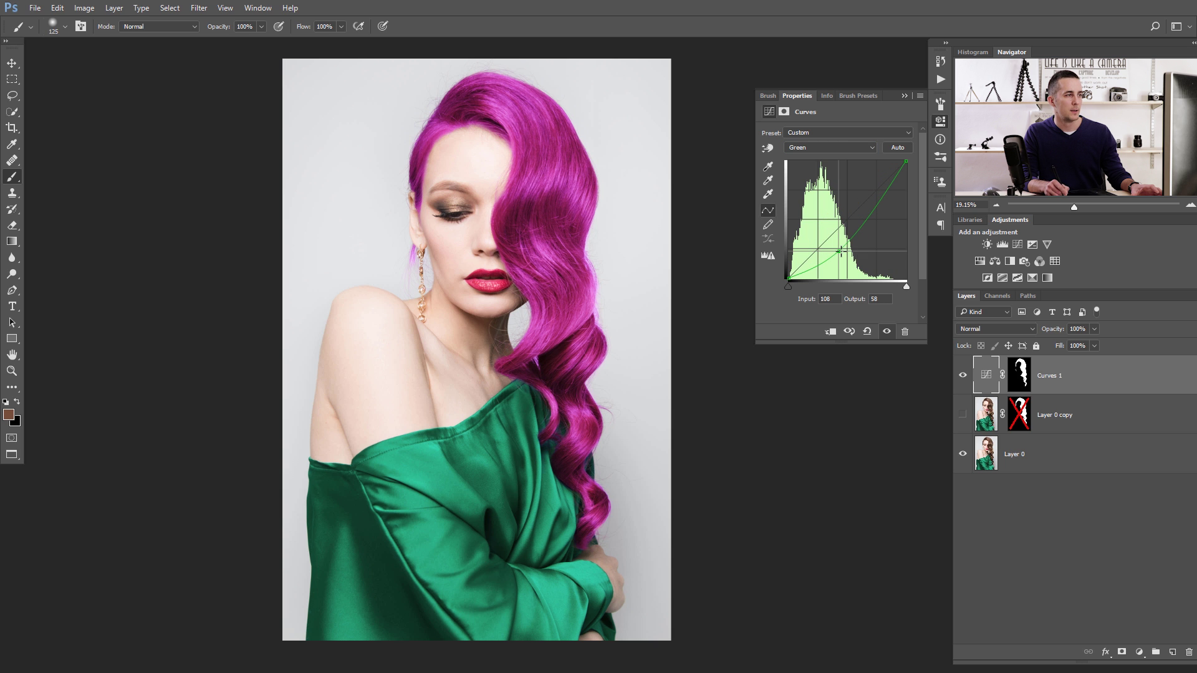